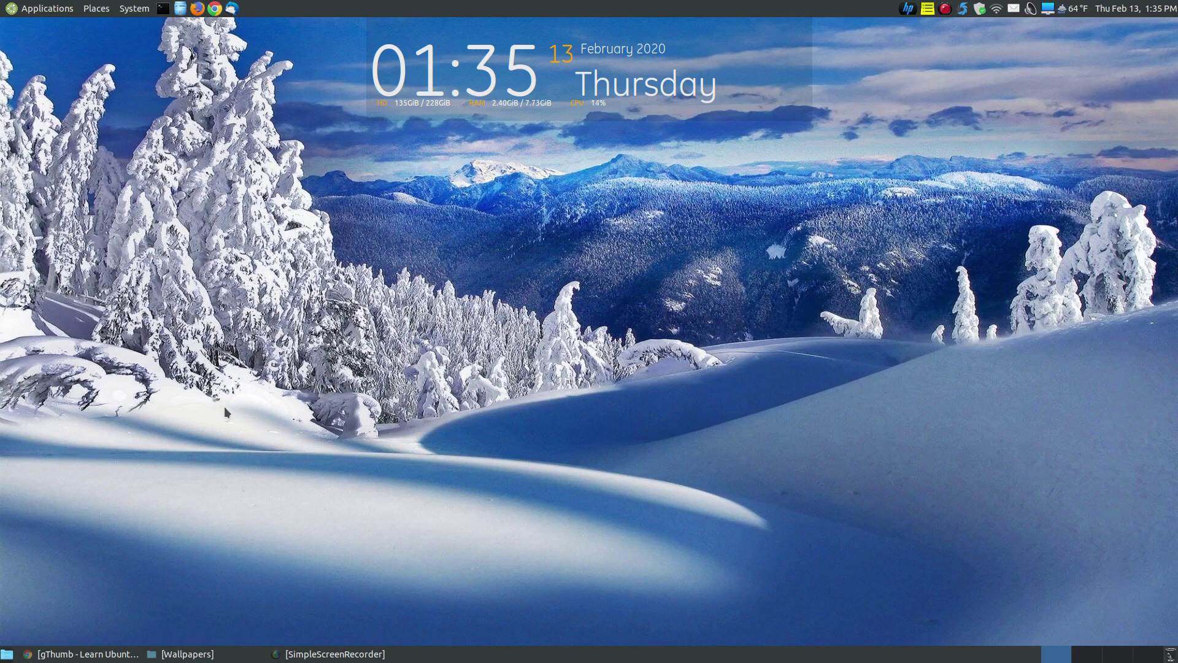
Restore the Learn Ubuntu MATE gThumb article in Chrome and read down to the gThumb Help link.
{"action": "left_click", "coordinate": [96, 653]}
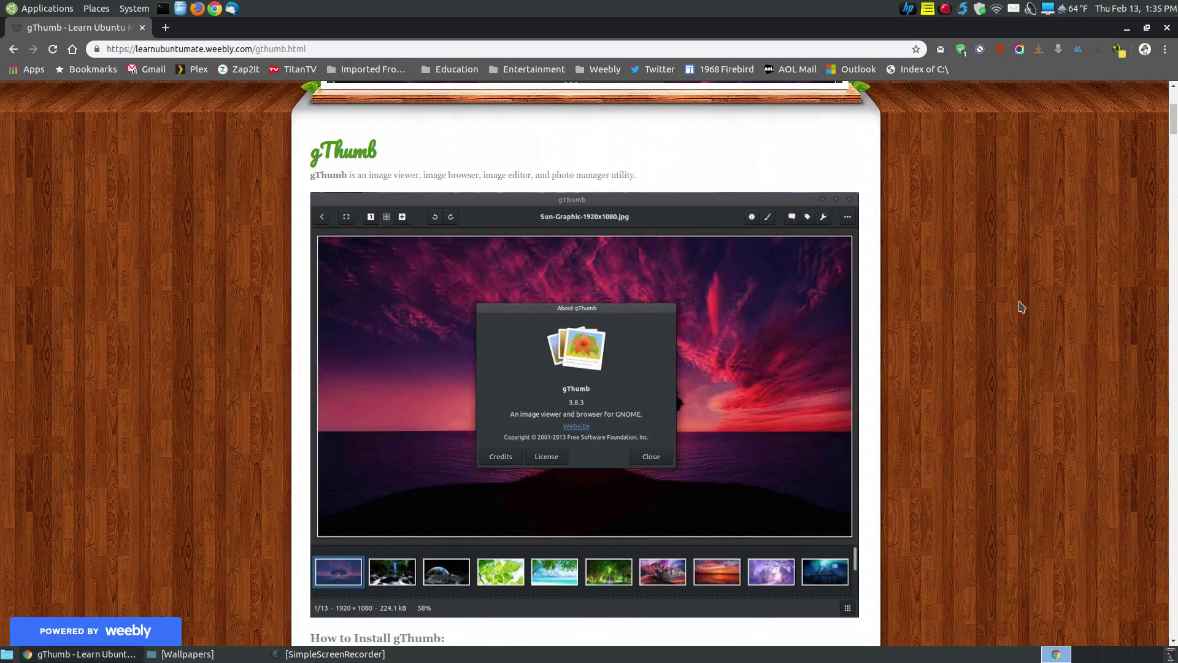
{"action": "scroll", "coordinate": [1021, 306], "scroll_direction": "down", "scroll_amount": 1}
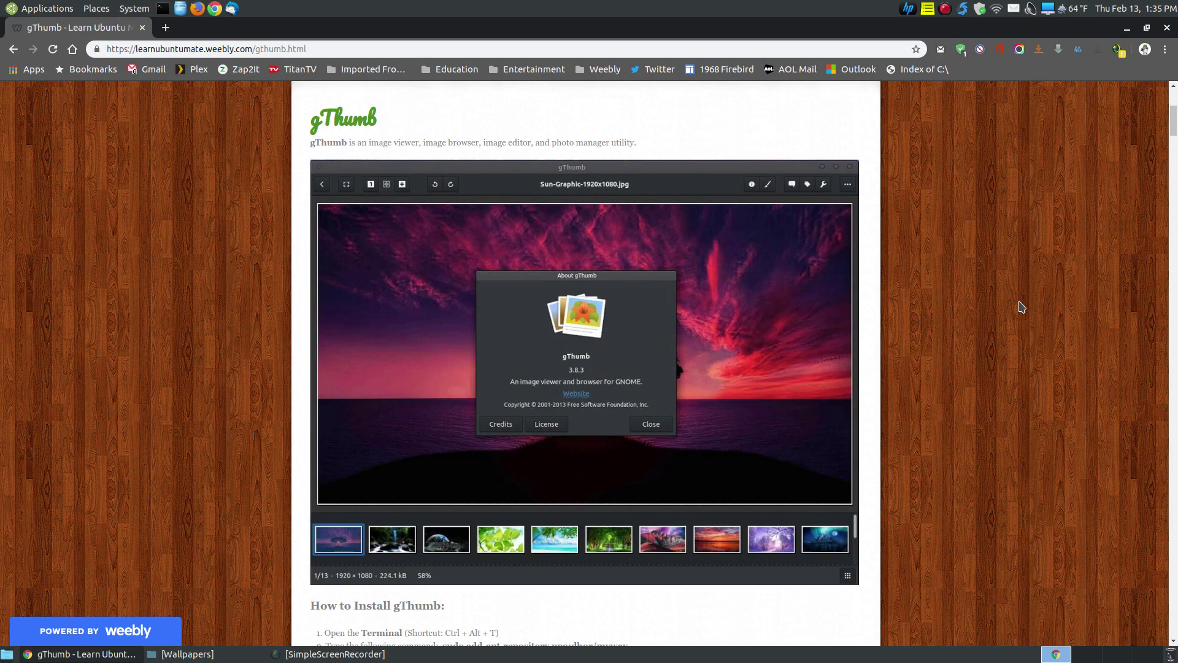
{"action": "scroll", "coordinate": [1020, 307], "scroll_direction": "down", "scroll_amount": 1}
{"action": "scroll", "coordinate": [1018, 307], "scroll_direction": "up", "scroll_amount": 1}
{"action": "scroll", "coordinate": [948, 347], "scroll_direction": "down", "scroll_amount": 10}
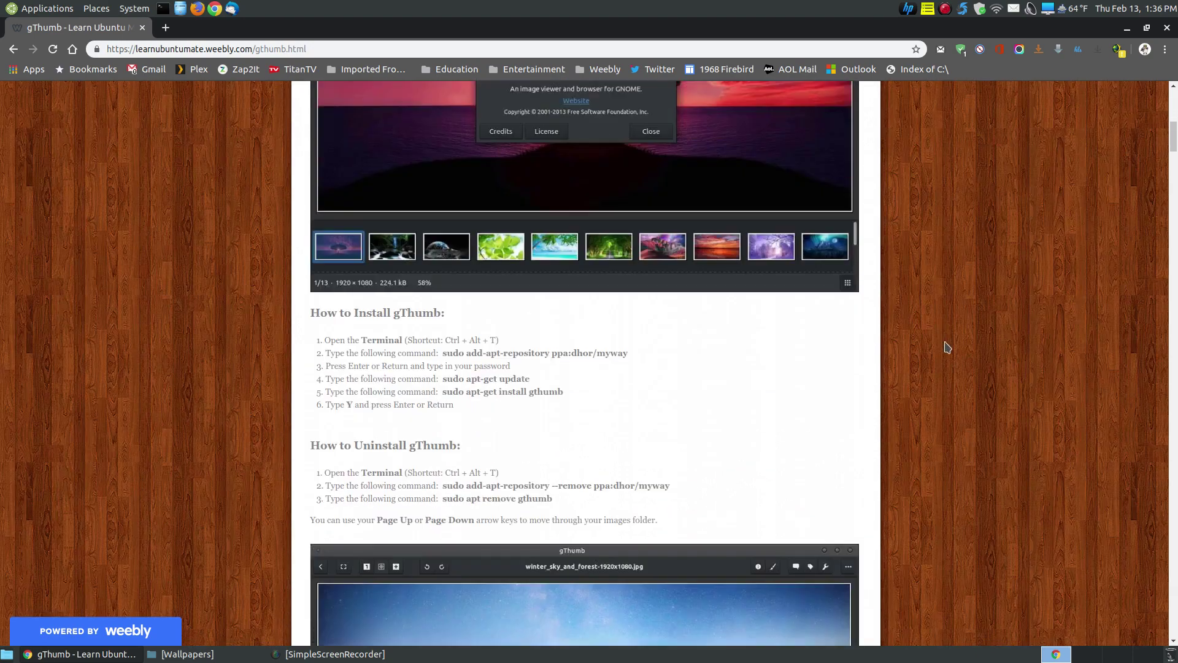
{"action": "left_click_drag", "start_coordinate": [1172, 139], "coordinate": [1170, 632]}
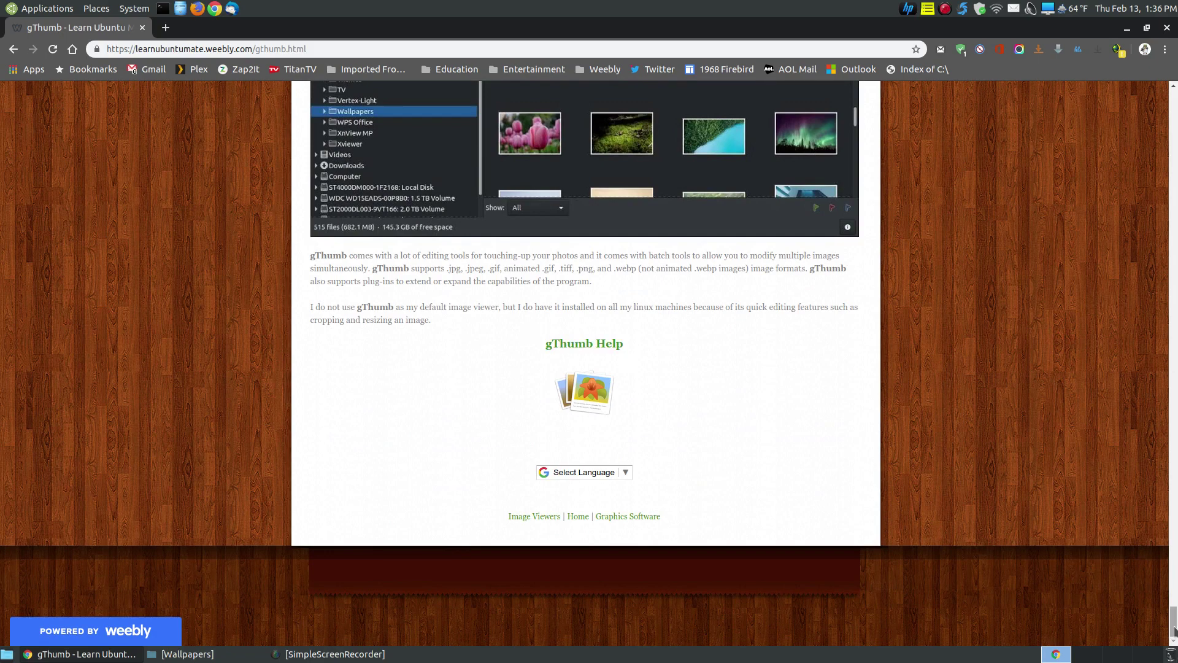
{"action": "scroll", "coordinate": [649, 468], "scroll_direction": "up", "scroll_amount": 2}
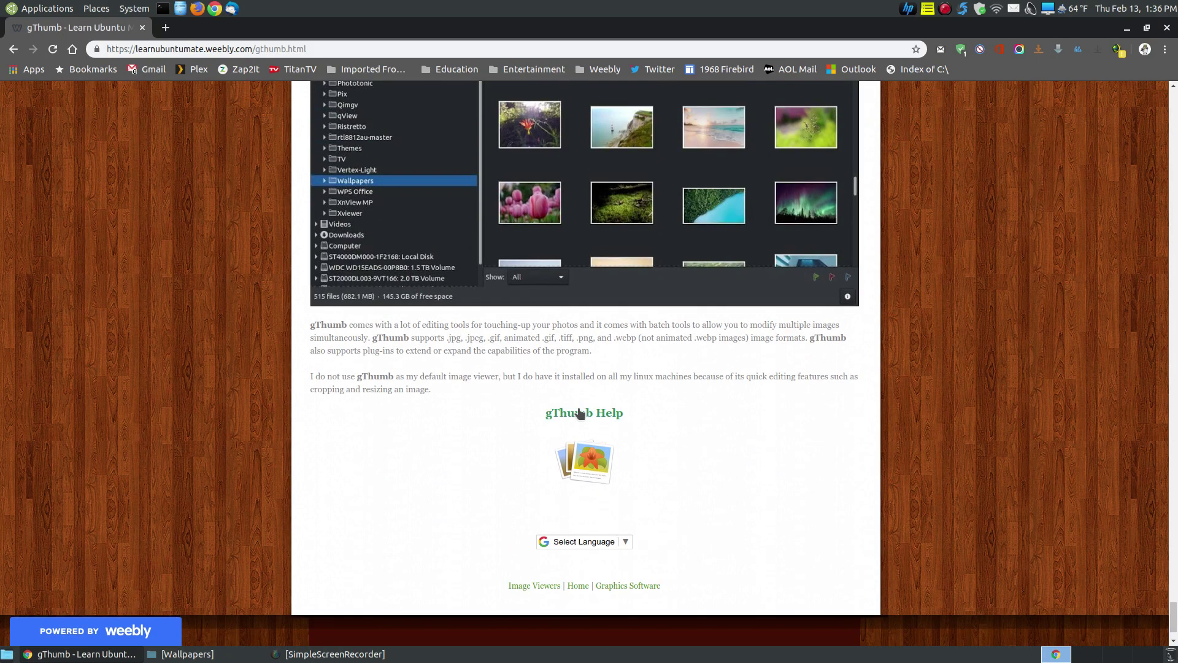
Open gThumb Help in a new tab and browse its topics from File Management to Reference.
{"action": "left_click", "coordinate": [579, 413]}
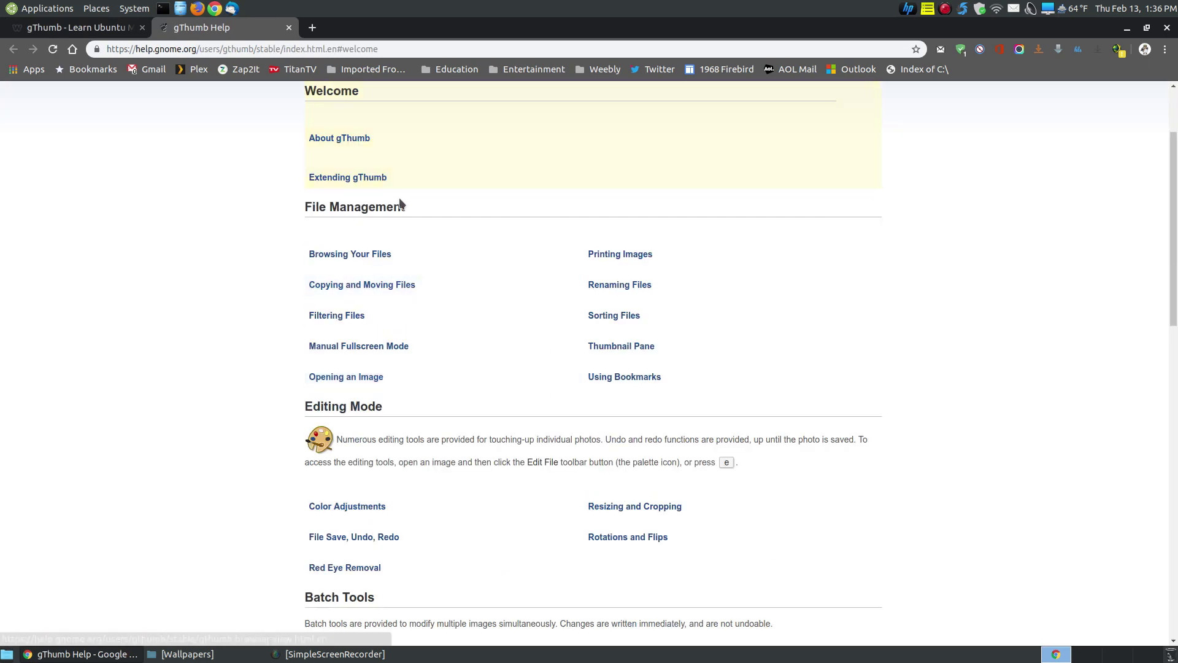
{"action": "scroll", "coordinate": [436, 375], "scroll_direction": "down", "scroll_amount": 8}
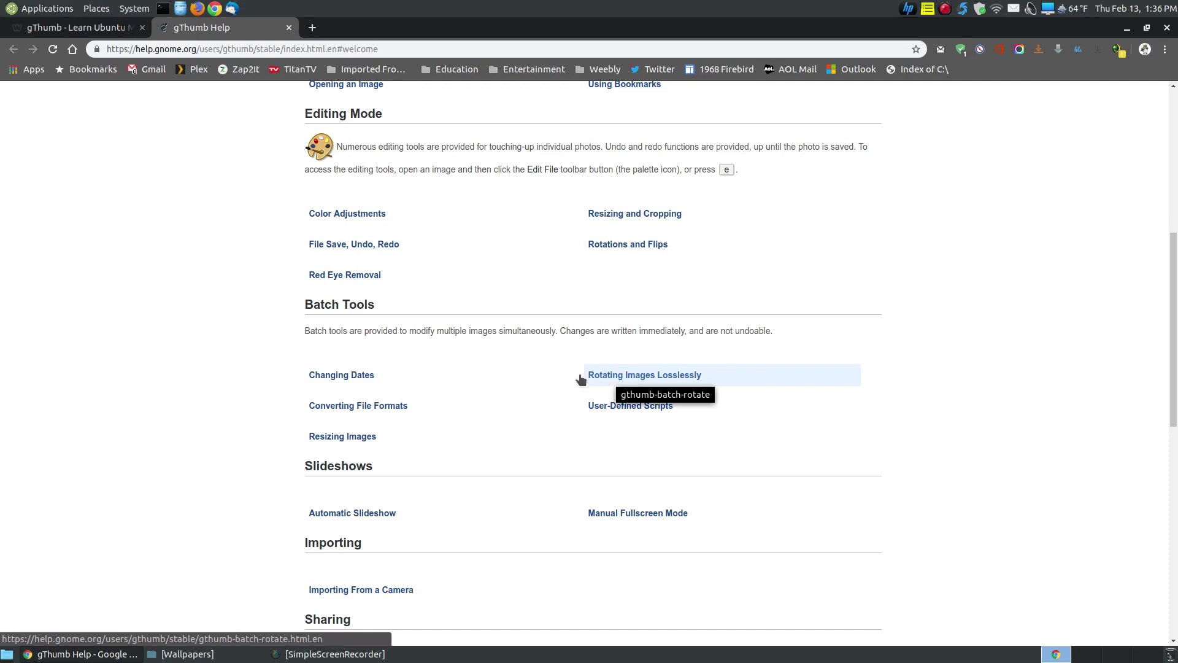
{"action": "scroll", "coordinate": [451, 463], "scroll_direction": "down", "scroll_amount": 3}
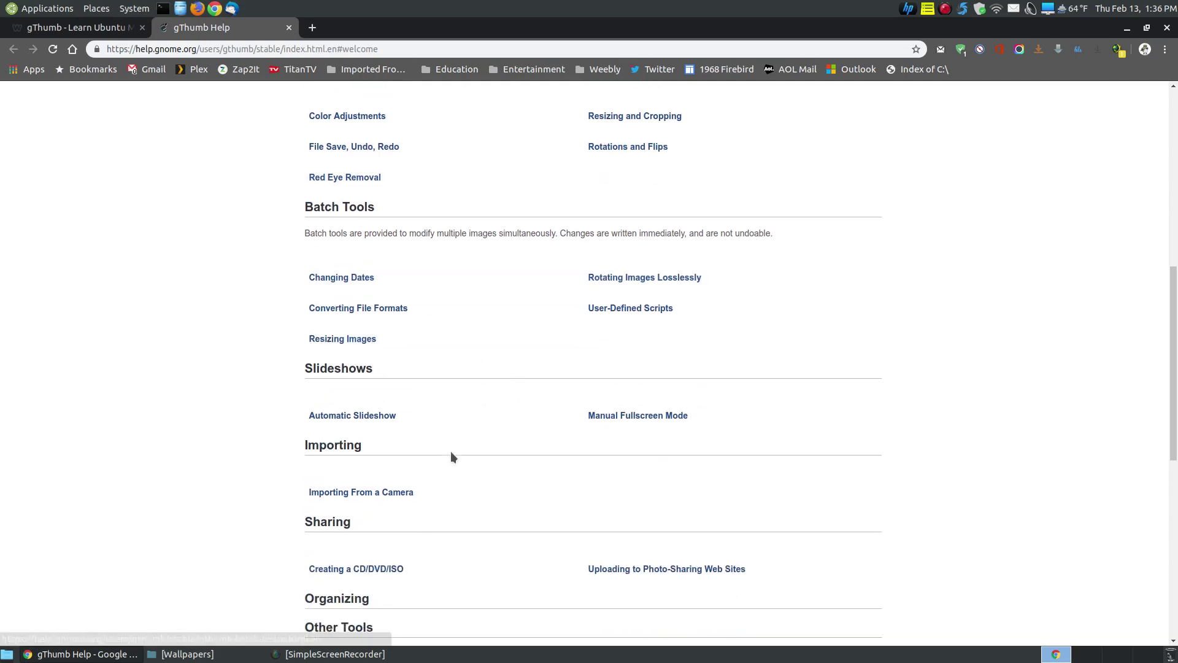
{"action": "scroll", "coordinate": [473, 521], "scroll_direction": "down", "scroll_amount": 3}
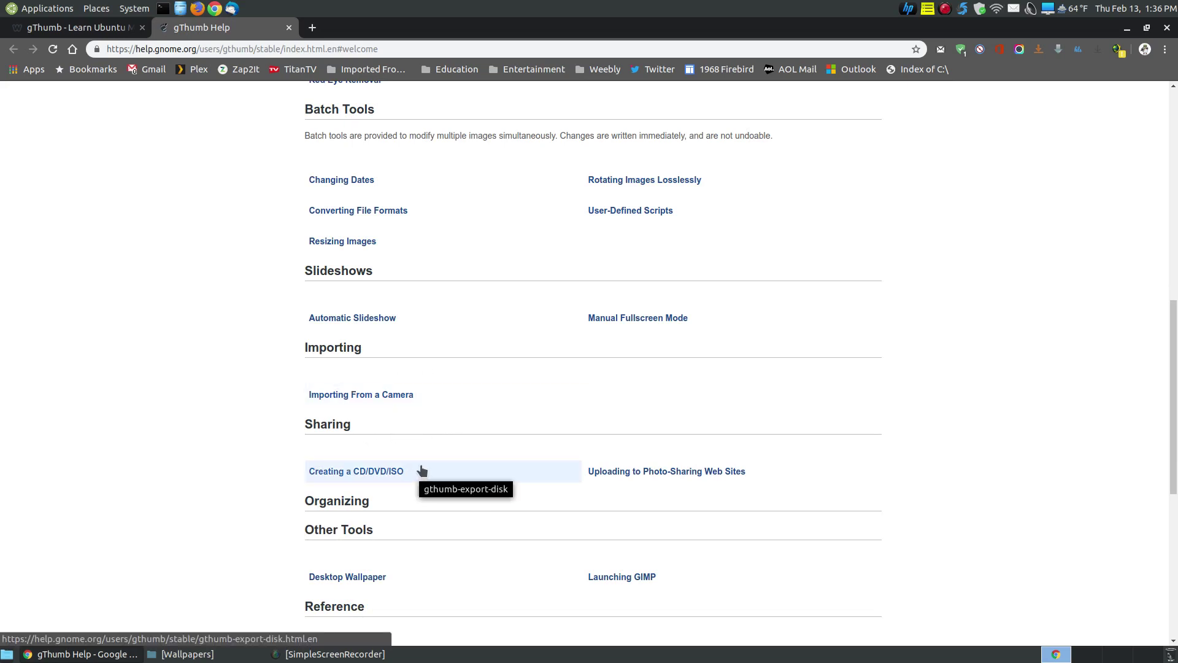
{"action": "scroll", "coordinate": [421, 471], "scroll_direction": "down", "scroll_amount": 2}
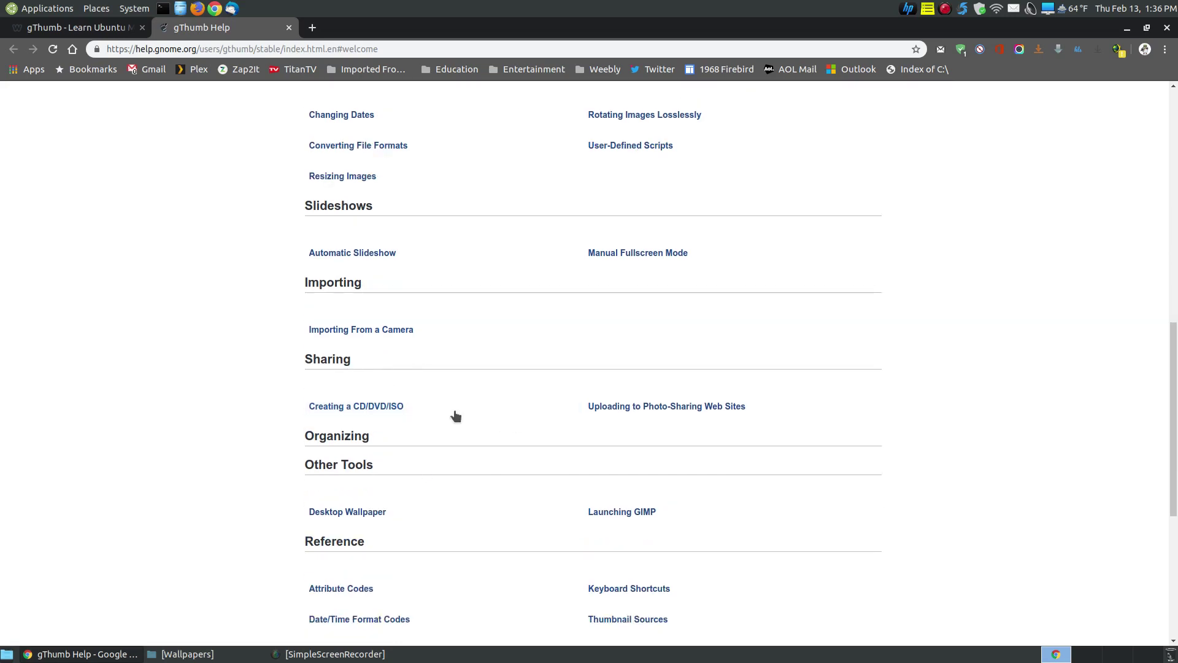
{"action": "scroll", "coordinate": [460, 429], "scroll_direction": "down", "scroll_amount": 2}
{"action": "scroll", "coordinate": [459, 431], "scroll_direction": "down", "scroll_amount": 2}
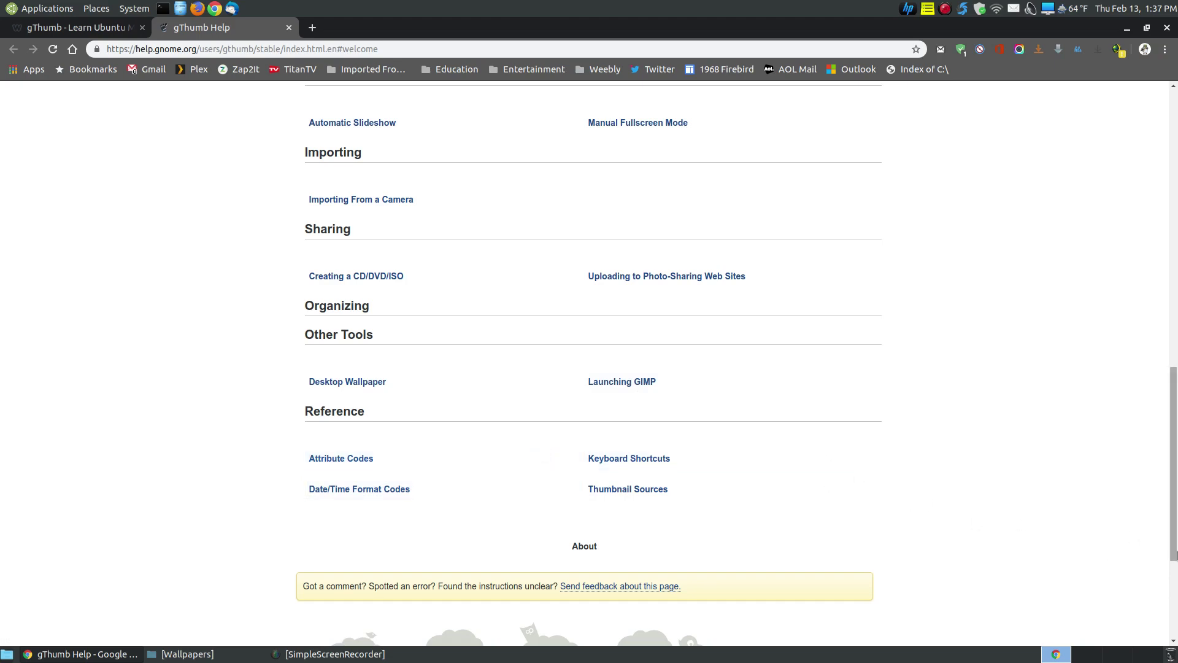
{"action": "left_click_drag", "start_coordinate": [1172, 534], "coordinate": [1171, 245]}
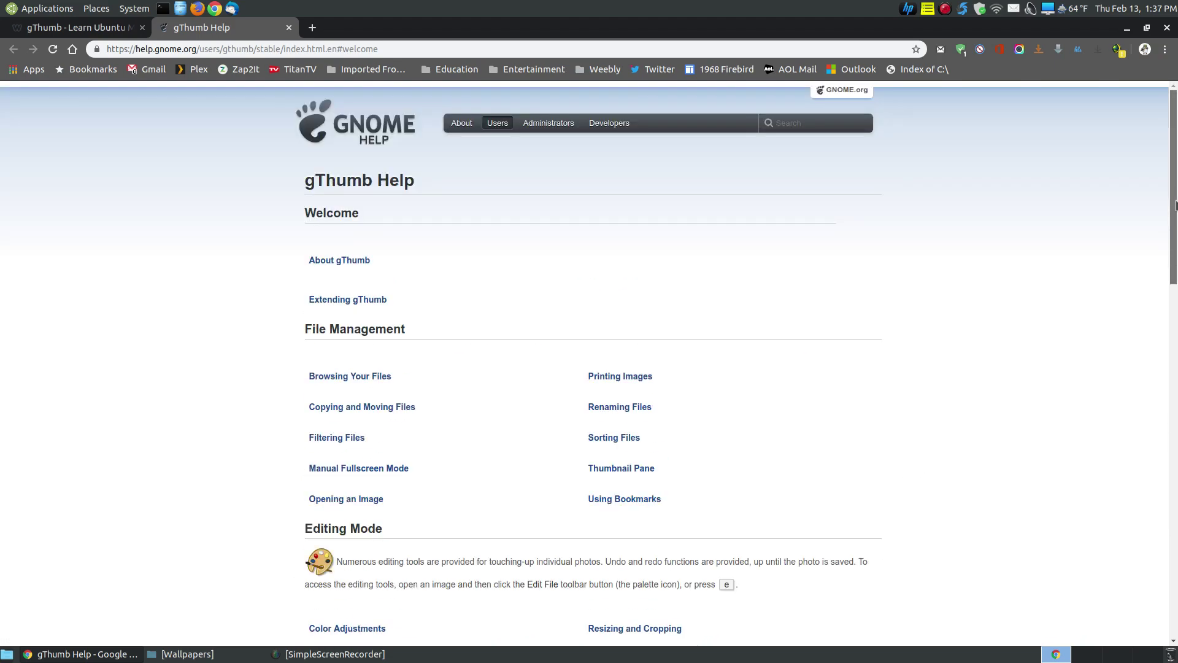
Close the gThumb Help tab and scroll back through the Learn Ubuntu MATE article.
{"action": "left_click", "coordinate": [288, 27]}
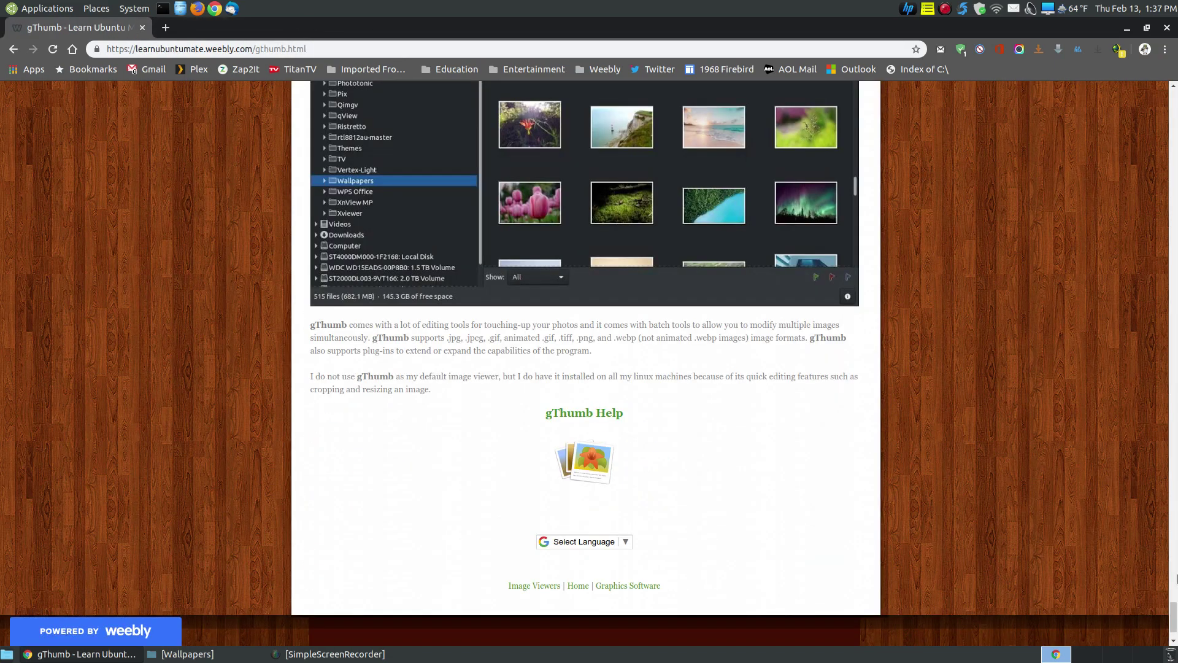
{"action": "left_click_drag", "start_coordinate": [1173, 613], "coordinate": [1175, 141]}
{"action": "scroll", "coordinate": [907, 316], "scroll_direction": "up", "scroll_amount": 3}
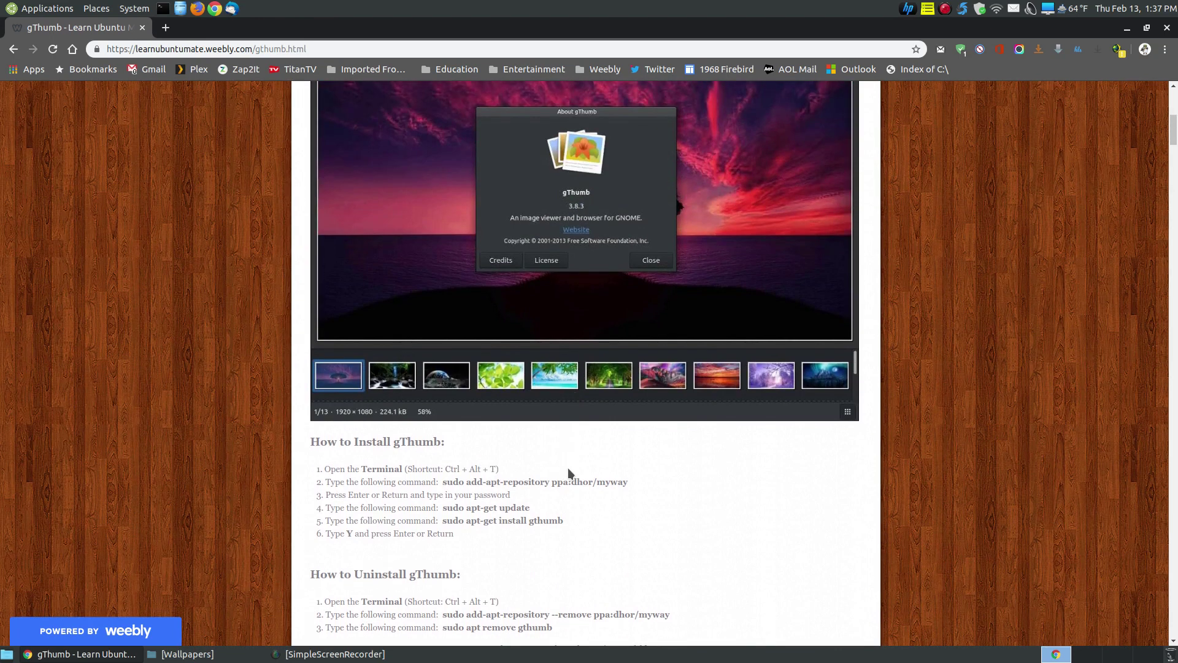
{"action": "scroll", "coordinate": [683, 357], "scroll_direction": "down", "scroll_amount": 3}
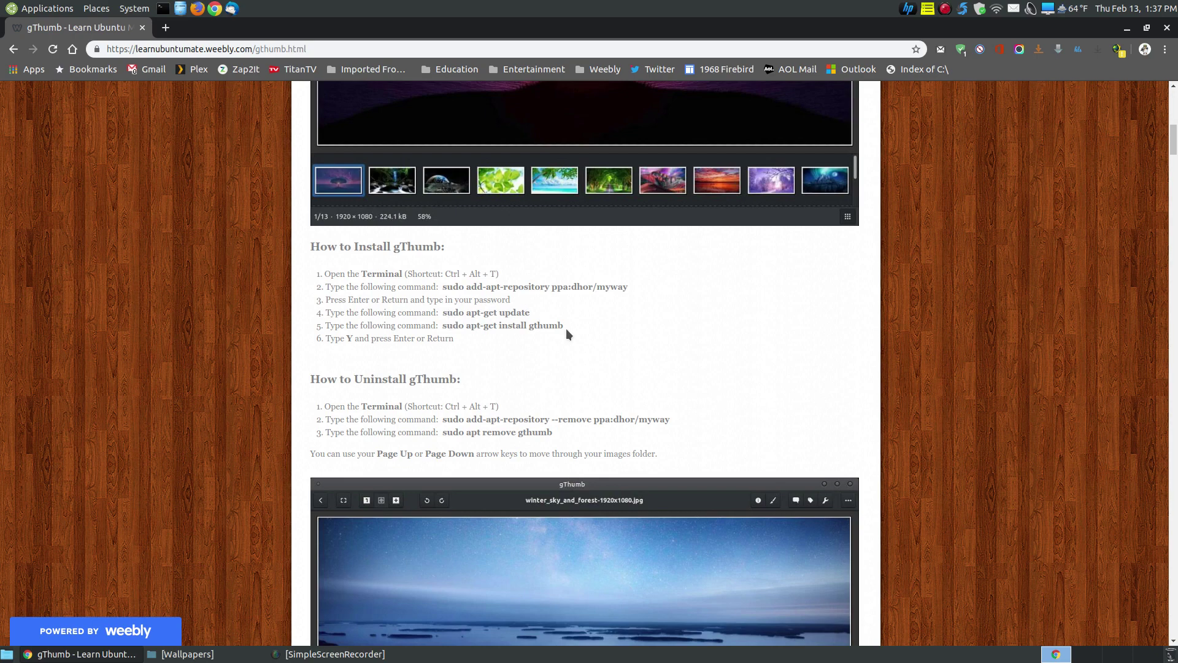
{"action": "scroll", "coordinate": [566, 329], "scroll_direction": "up", "scroll_amount": 3}
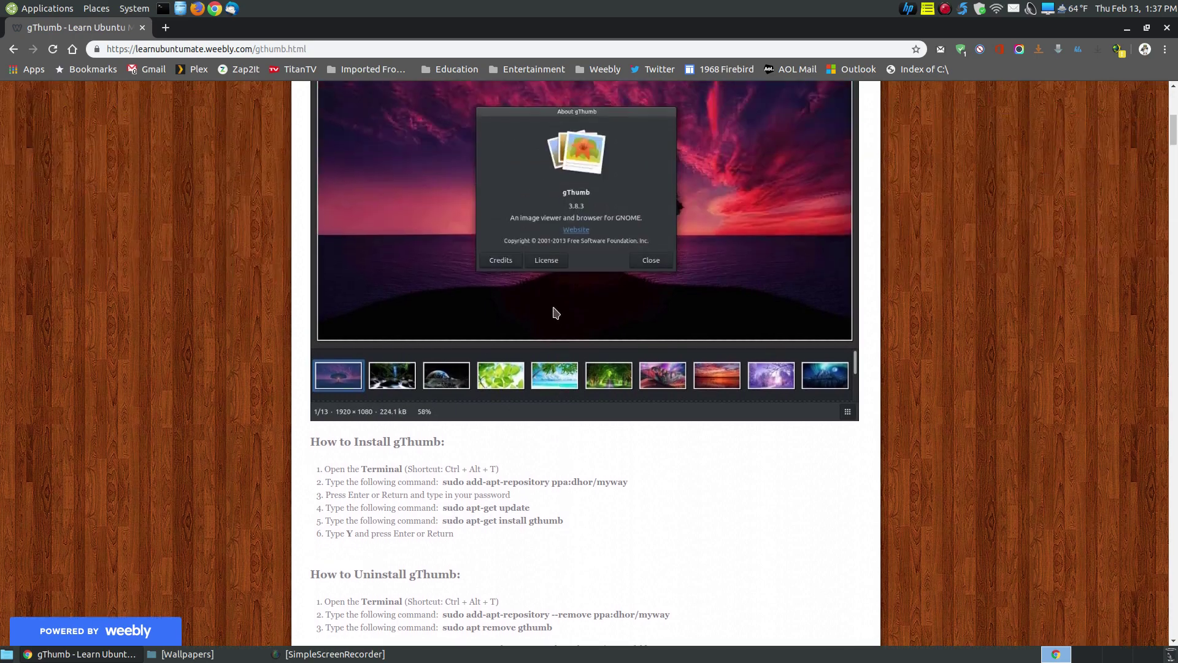
{"action": "scroll", "coordinate": [660, 495], "scroll_direction": "down", "scroll_amount": 4}
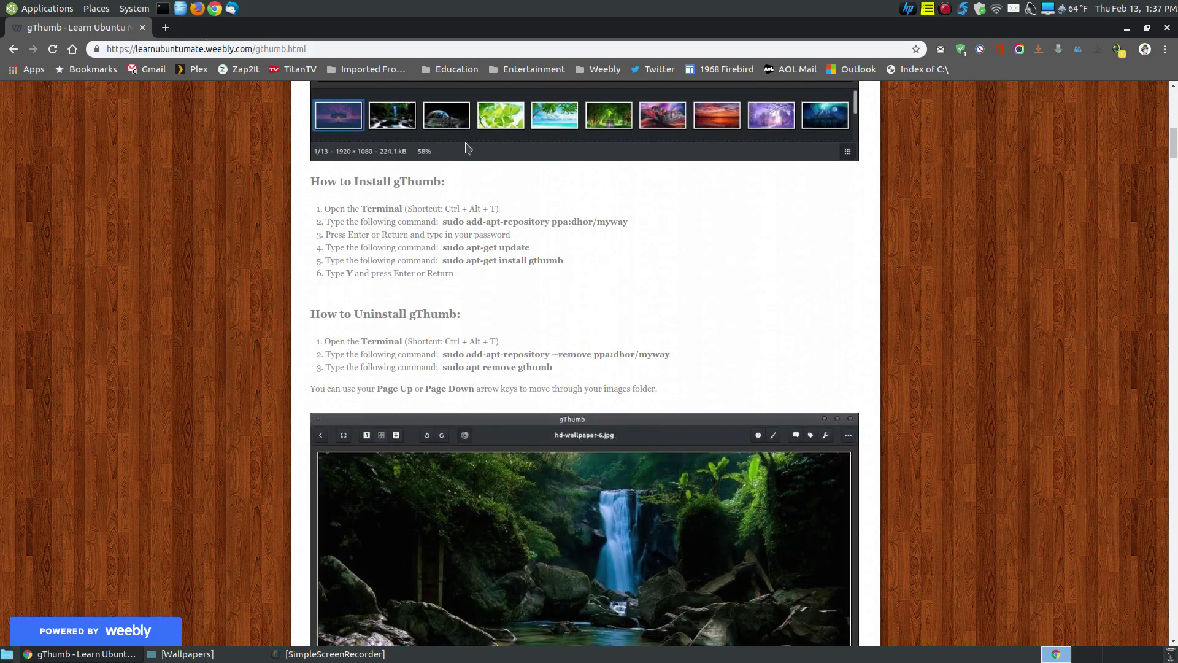
Highlight the add-apt-repository install command, review the screenshots, and return to the article's top.
{"action": "left_click_drag", "start_coordinate": [627, 222], "coordinate": [443, 222]}
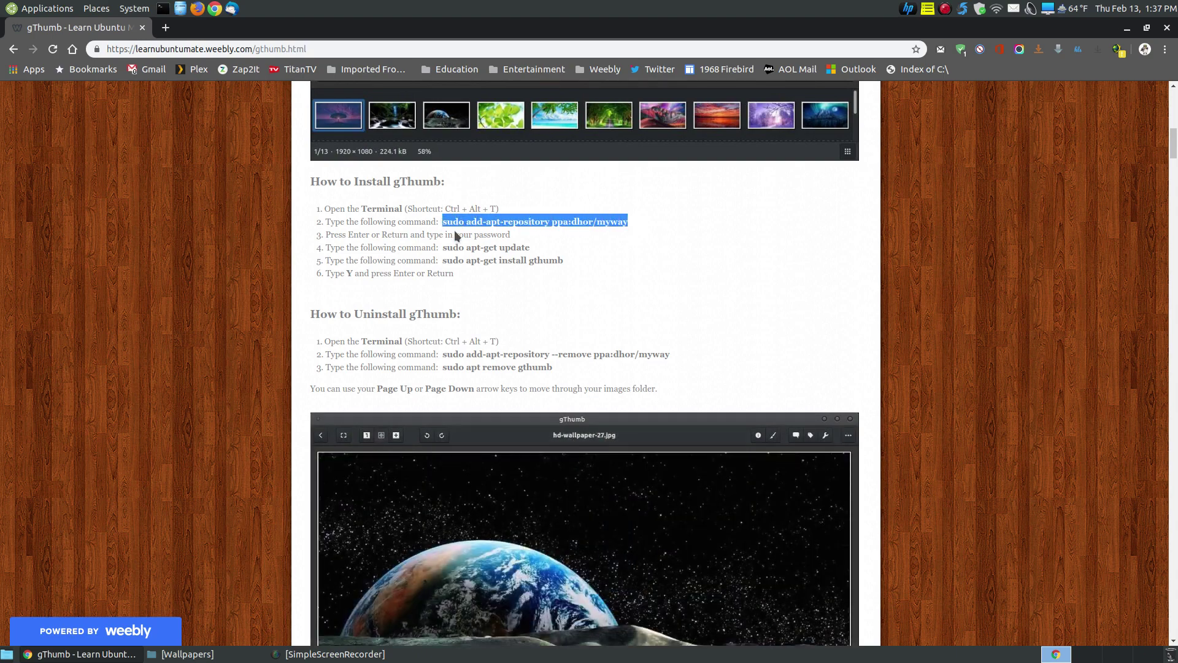
{"action": "left_click", "coordinate": [561, 233]}
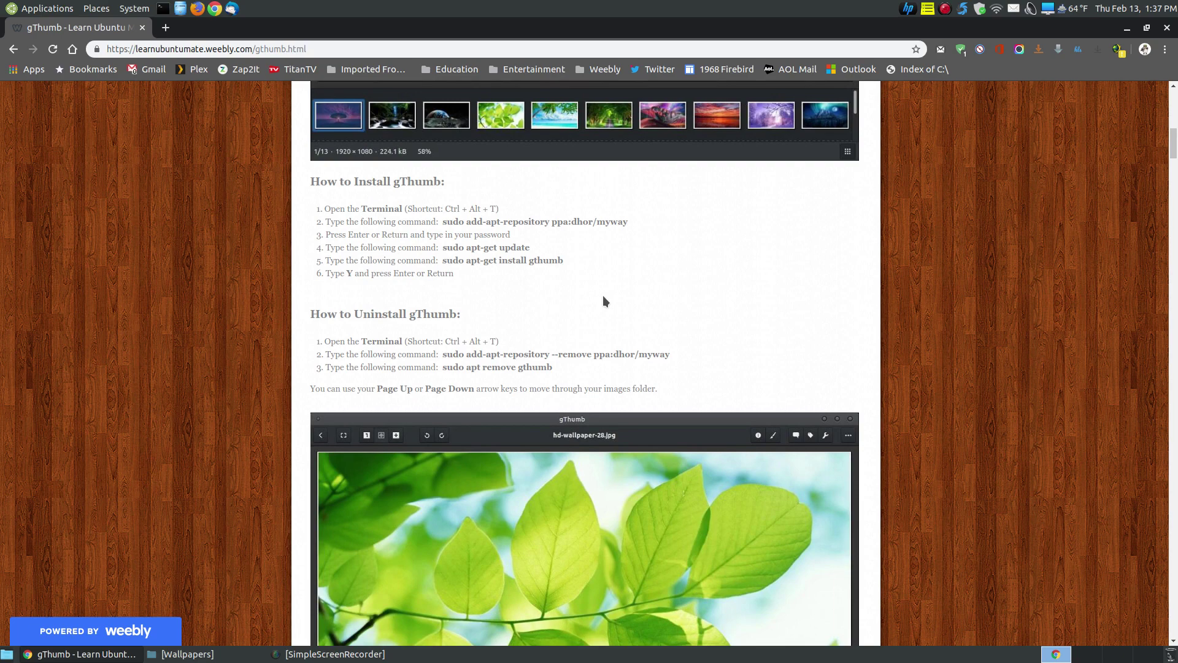
{"action": "scroll", "coordinate": [598, 292], "scroll_direction": "down", "scroll_amount": 5}
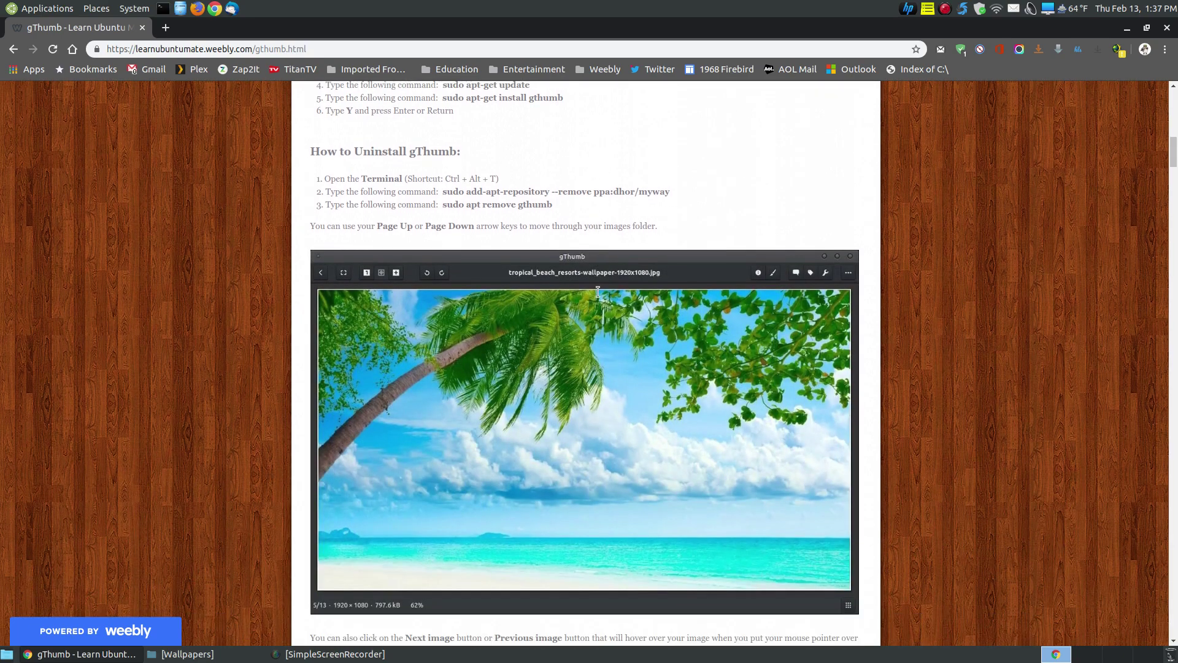
{"action": "mouse_move", "coordinate": [548, 253]}
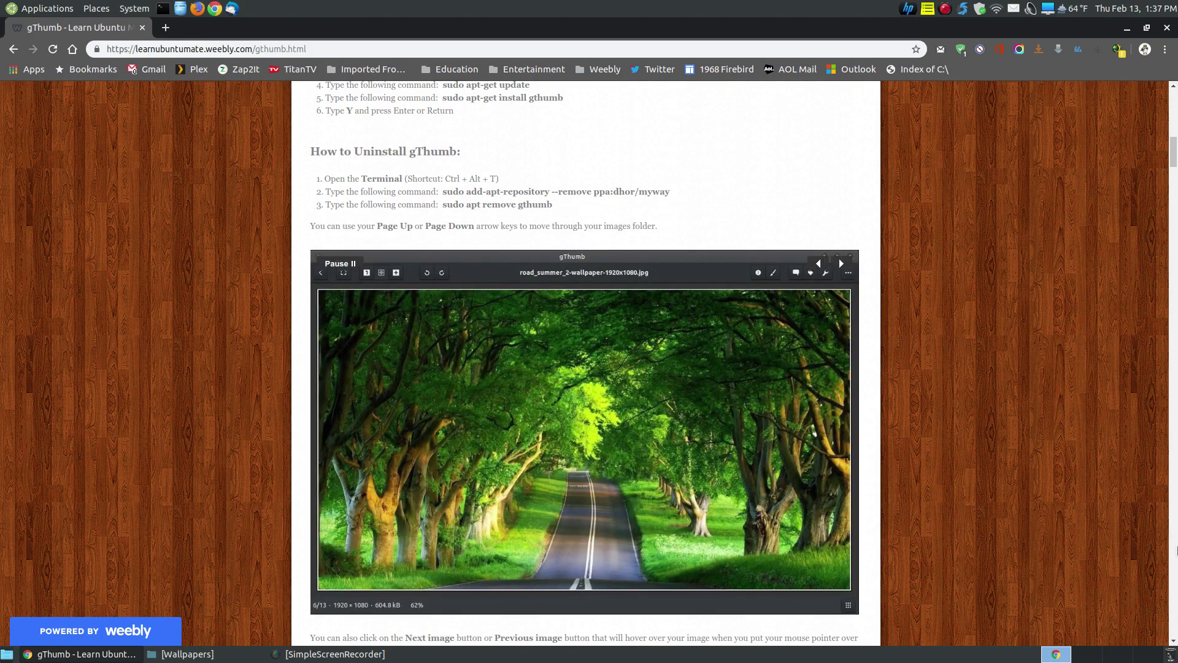
{"action": "scroll", "coordinate": [1048, 393], "scroll_direction": "down", "scroll_amount": 4}
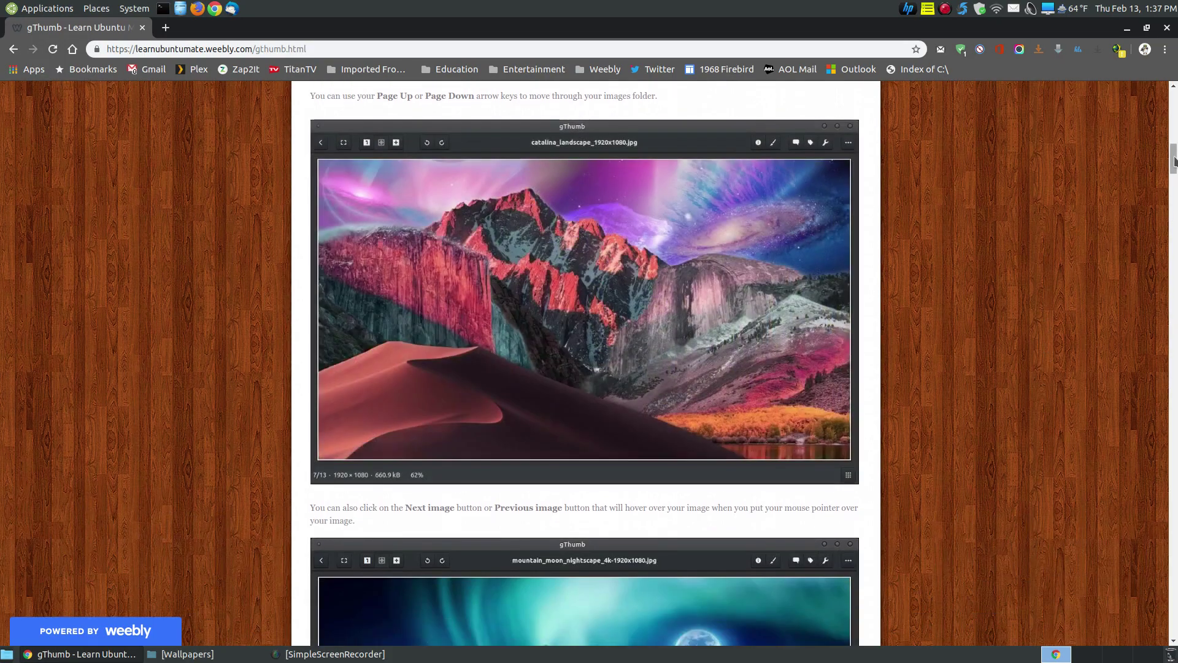
{"action": "scroll", "coordinate": [1060, 377], "scroll_direction": "down", "scroll_amount": 20}
{"action": "scroll", "coordinate": [1156, 245], "scroll_direction": "up", "scroll_amount": 20}
{"action": "scroll", "coordinate": [1154, 230], "scroll_direction": "down", "scroll_amount": 11}
{"action": "scroll", "coordinate": [1154, 227], "scroll_direction": "down", "scroll_amount": 2}
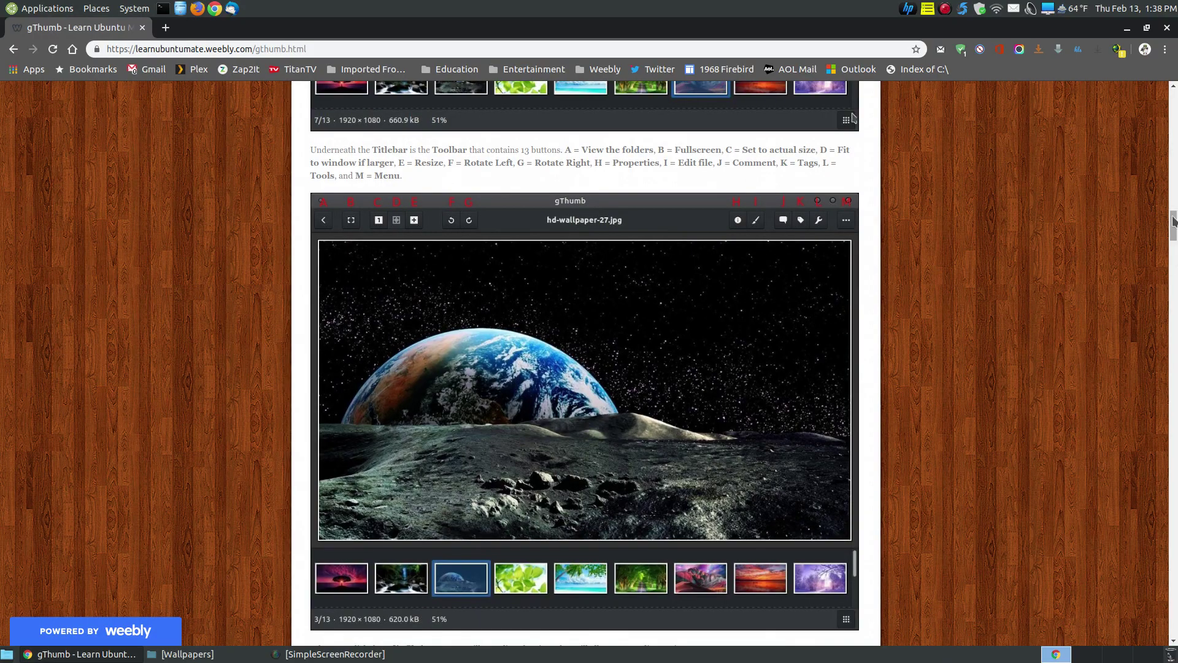
{"action": "left_click", "coordinate": [1174, 258]}
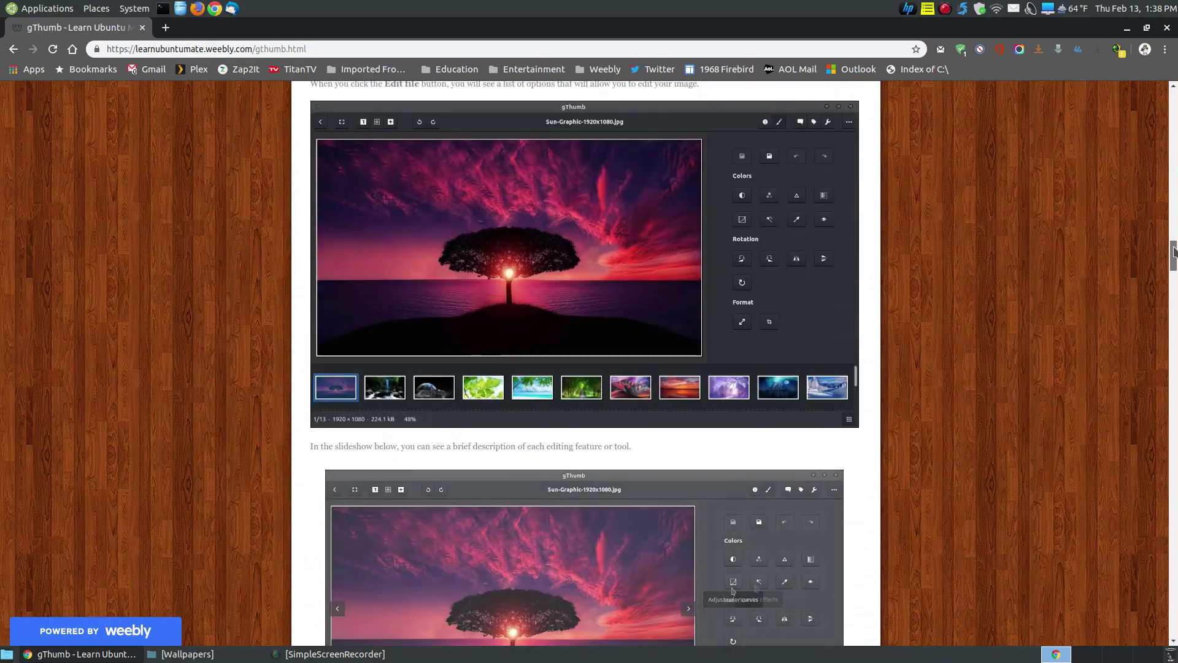
{"action": "left_click_drag", "start_coordinate": [1174, 251], "coordinate": [1172, 114]}
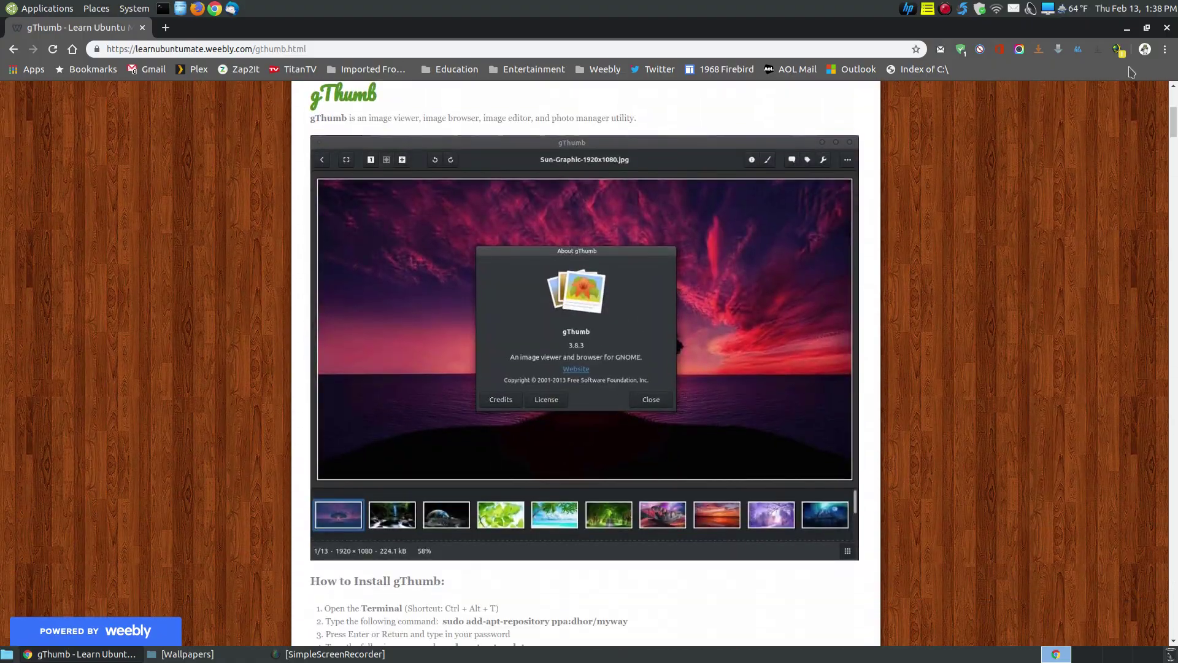
Minimize Chrome, bring back Caja's Wallpapers folder, and open boat_lake_sunset_4k_5k-1920x1080.jpg in qimgv.
{"action": "left_click", "coordinate": [1128, 30]}
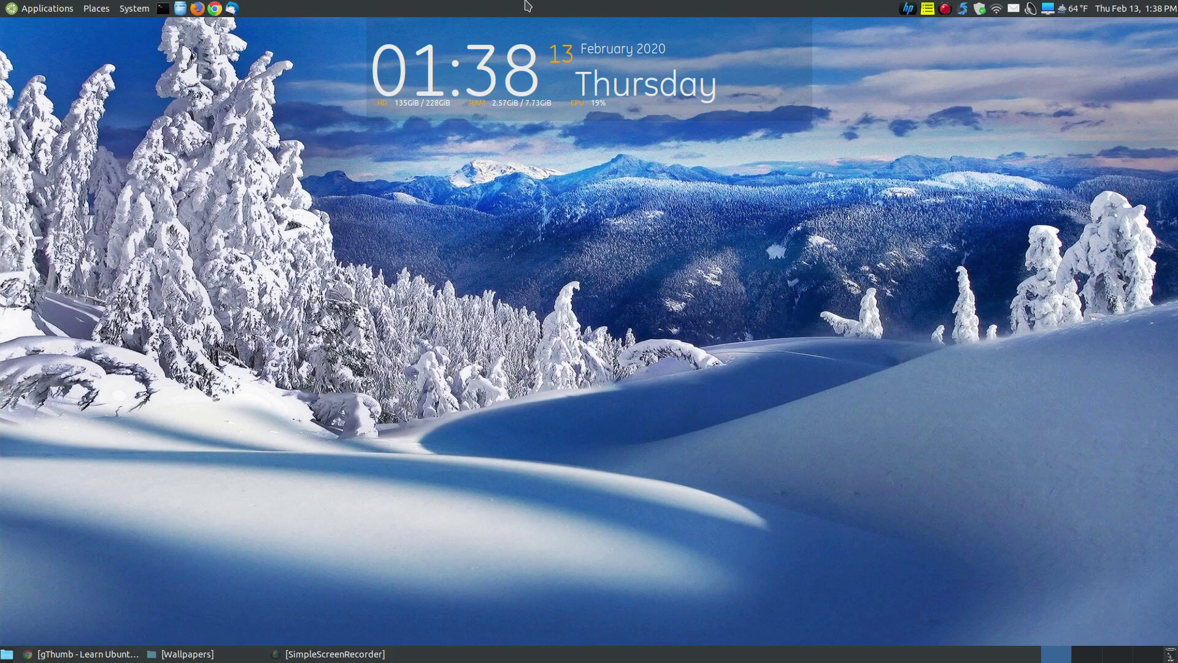
{"action": "left_click", "coordinate": [184, 654]}
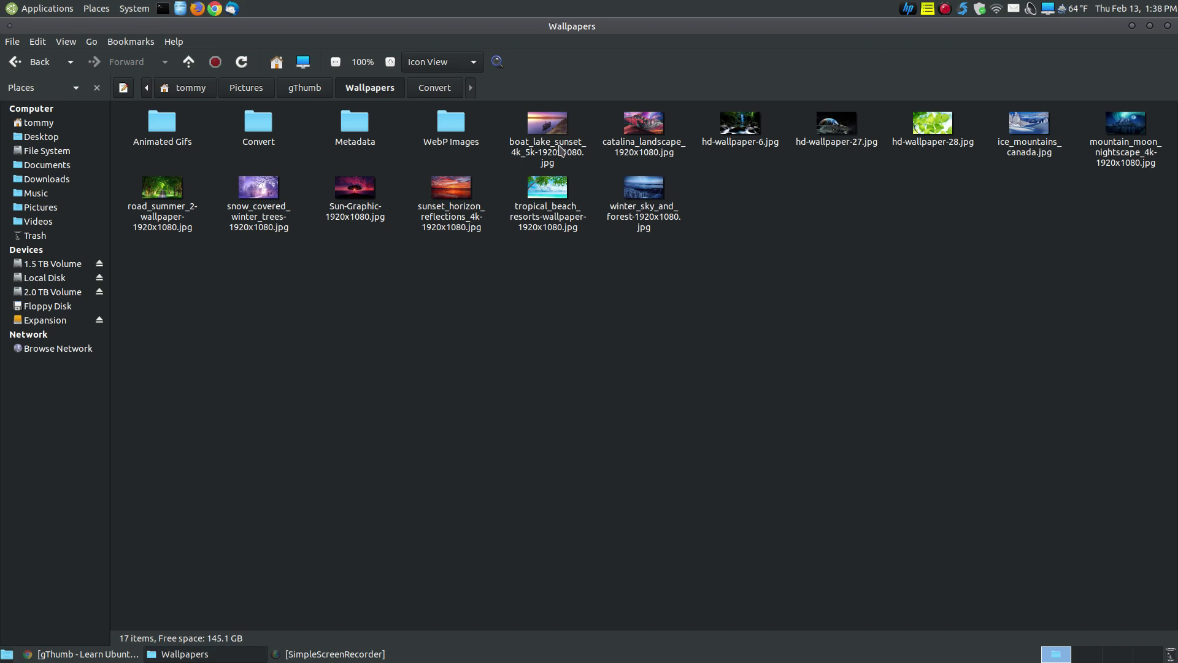
{"action": "right_click", "coordinate": [560, 150]}
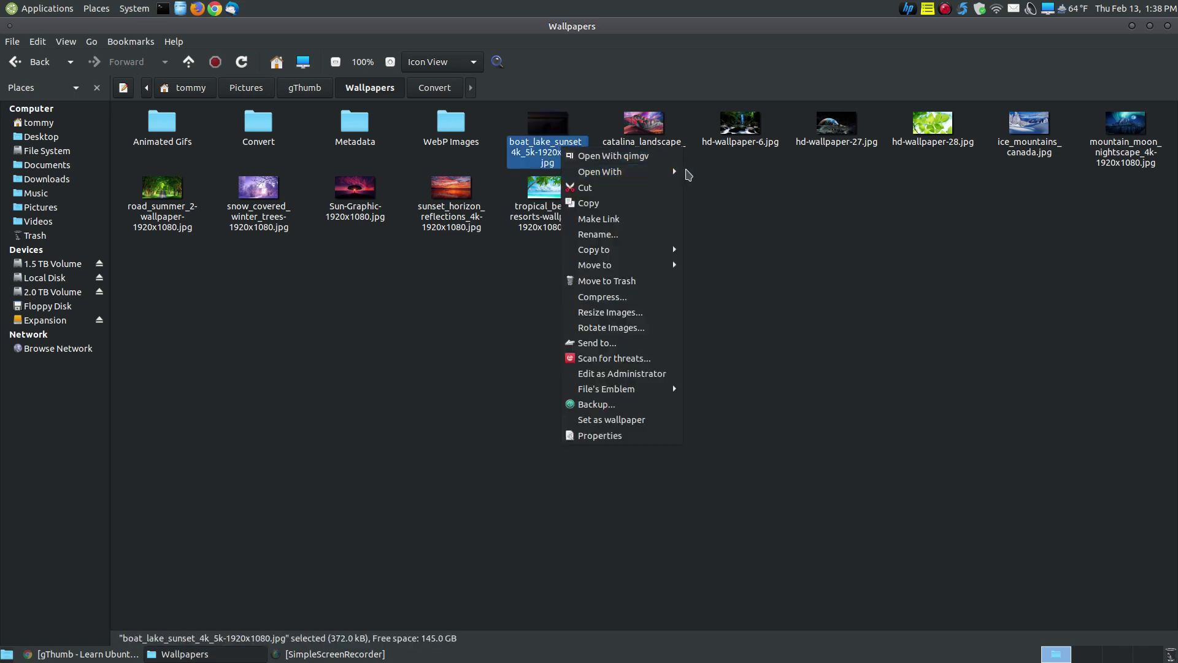
{"action": "mouse_move", "coordinate": [614, 171]}
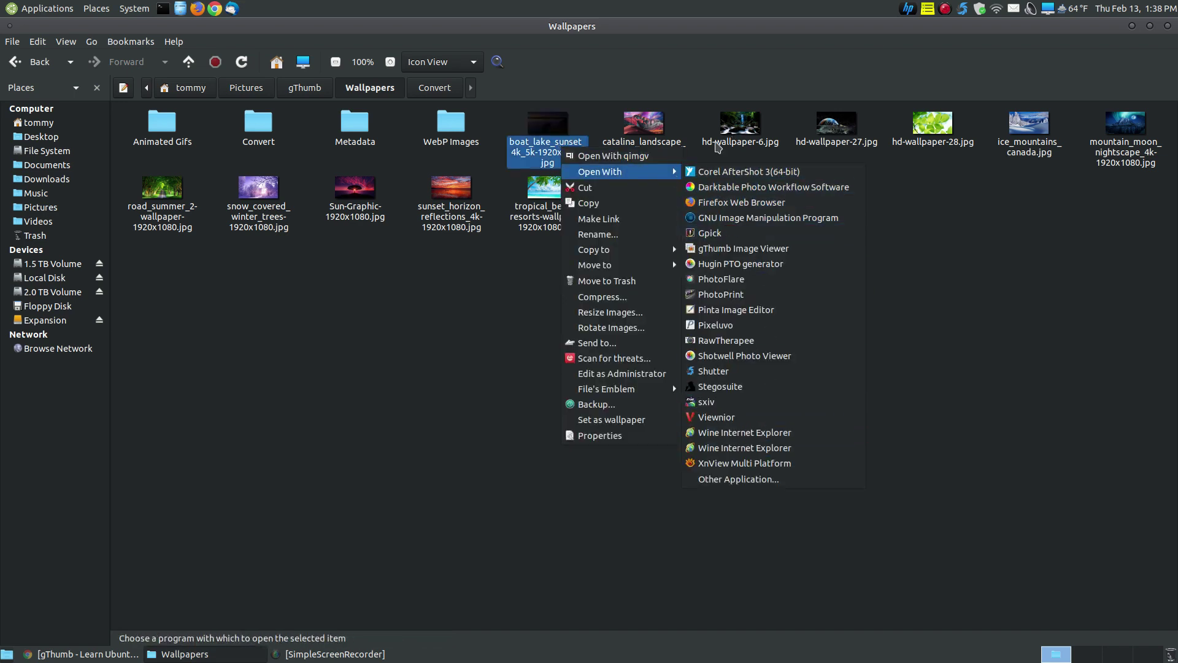
{"action": "left_click", "coordinate": [693, 75]}
{"action": "right_click", "coordinate": [567, 141]}
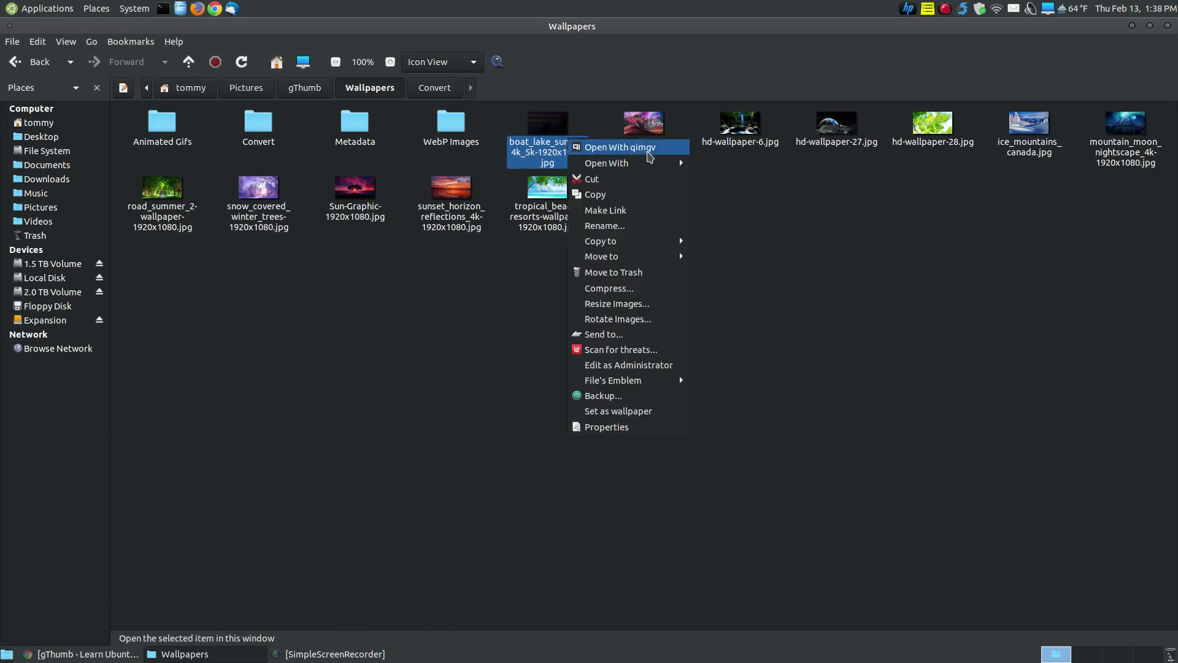
{"action": "left_click", "coordinate": [564, 150]}
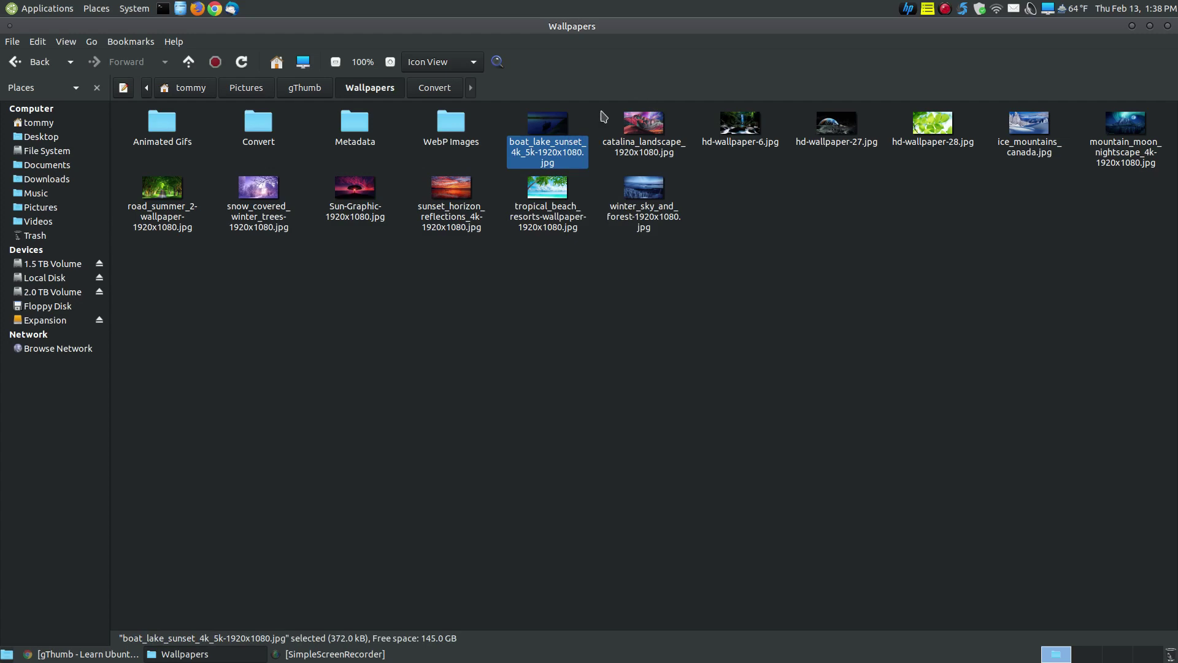
{"action": "double_click", "coordinate": [564, 141]}
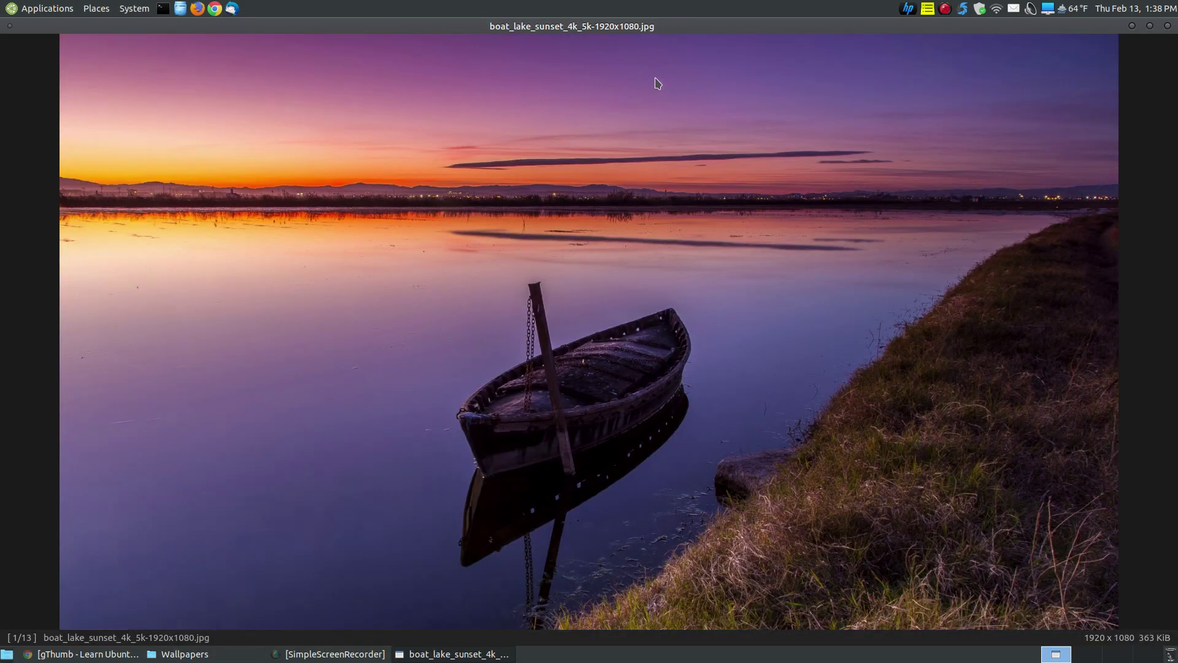
View qimgv's About page in Settings, cancel without changes, and close the viewer.
{"action": "right_click", "coordinate": [590, 147]}
{"action": "left_click", "coordinate": [627, 366]}
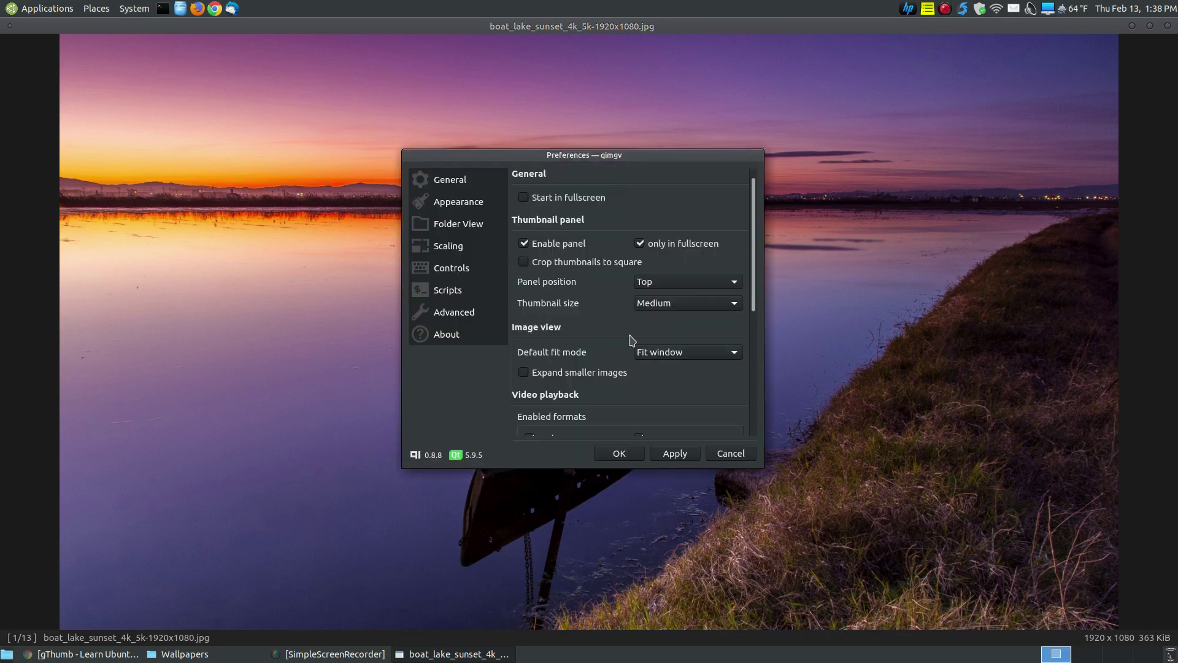
{"action": "left_click", "coordinate": [454, 336]}
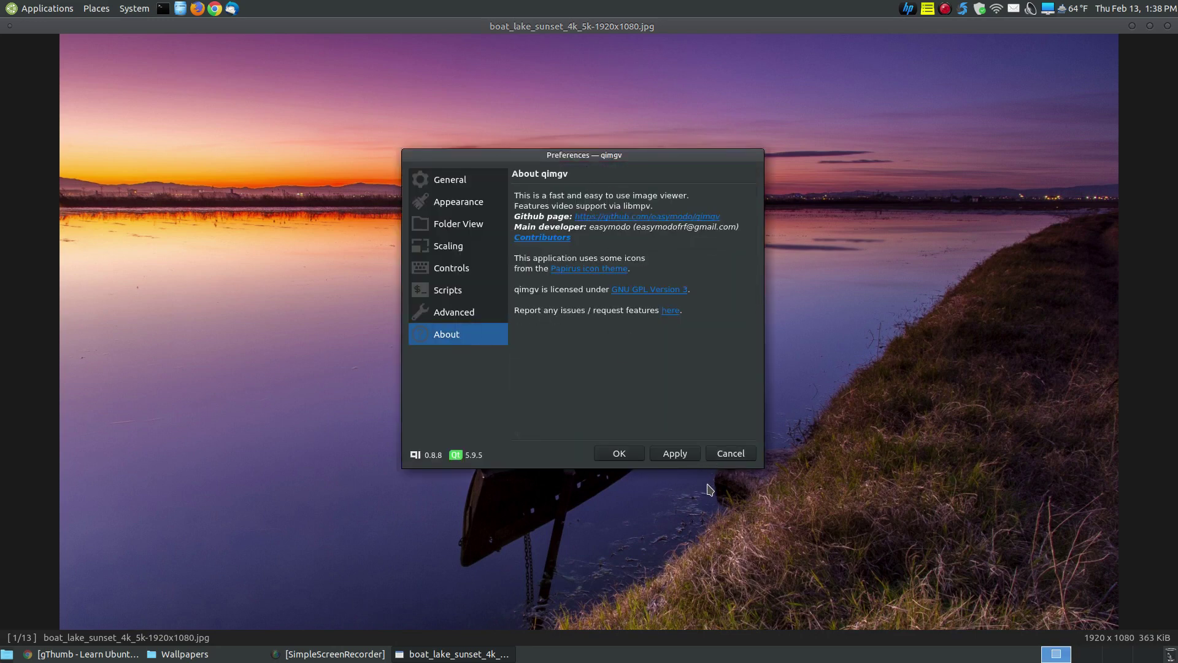
{"action": "left_click", "coordinate": [728, 454]}
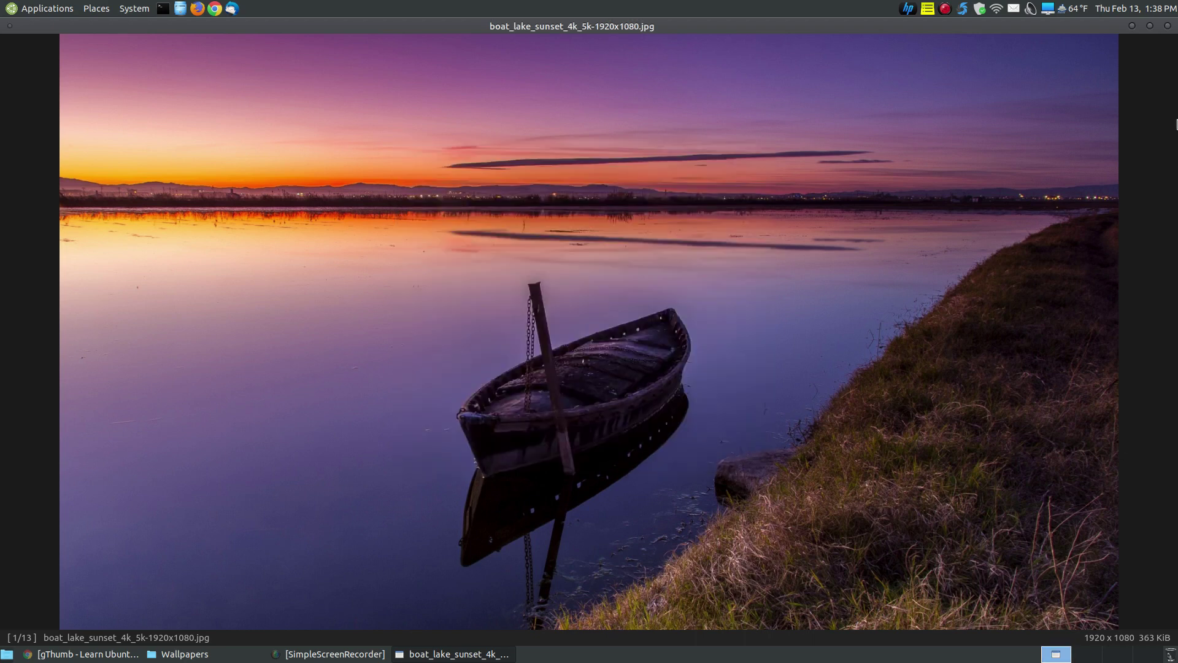
{"action": "left_click", "coordinate": [1168, 26]}
Open the boat wallpaper with gThumb Image Viewer from Caja's Open With menu.
{"action": "left_click", "coordinate": [761, 338]}
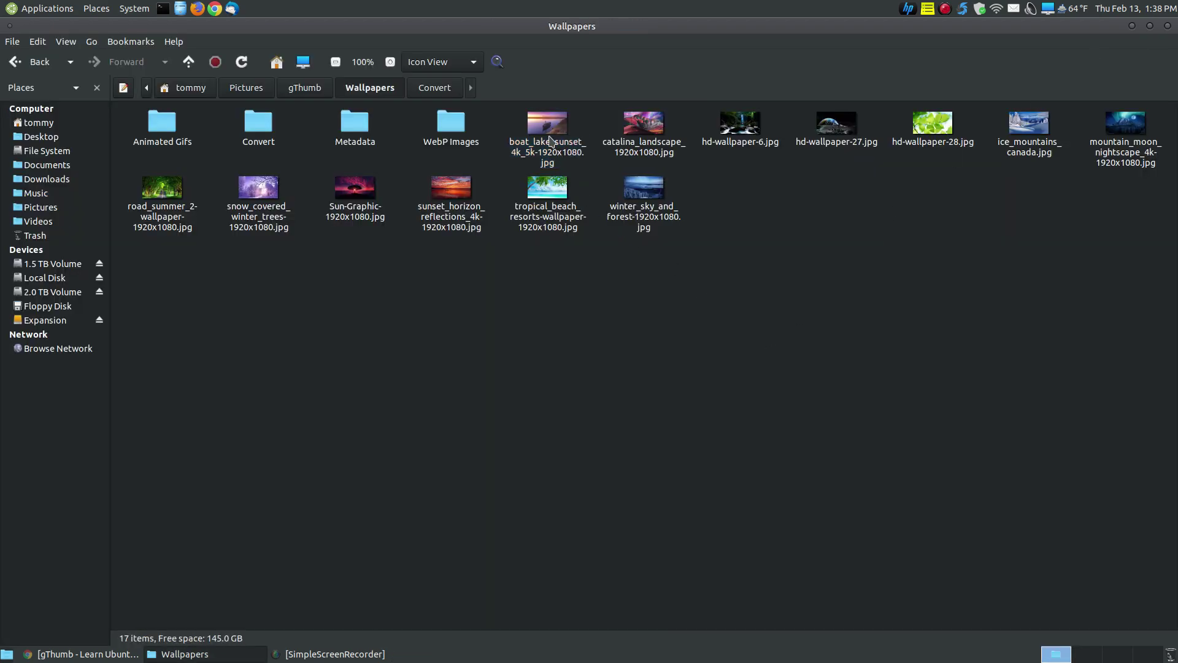
{"action": "left_click", "coordinate": [549, 141]}
{"action": "right_click", "coordinate": [550, 141]}
{"action": "mouse_move", "coordinate": [638, 162]}
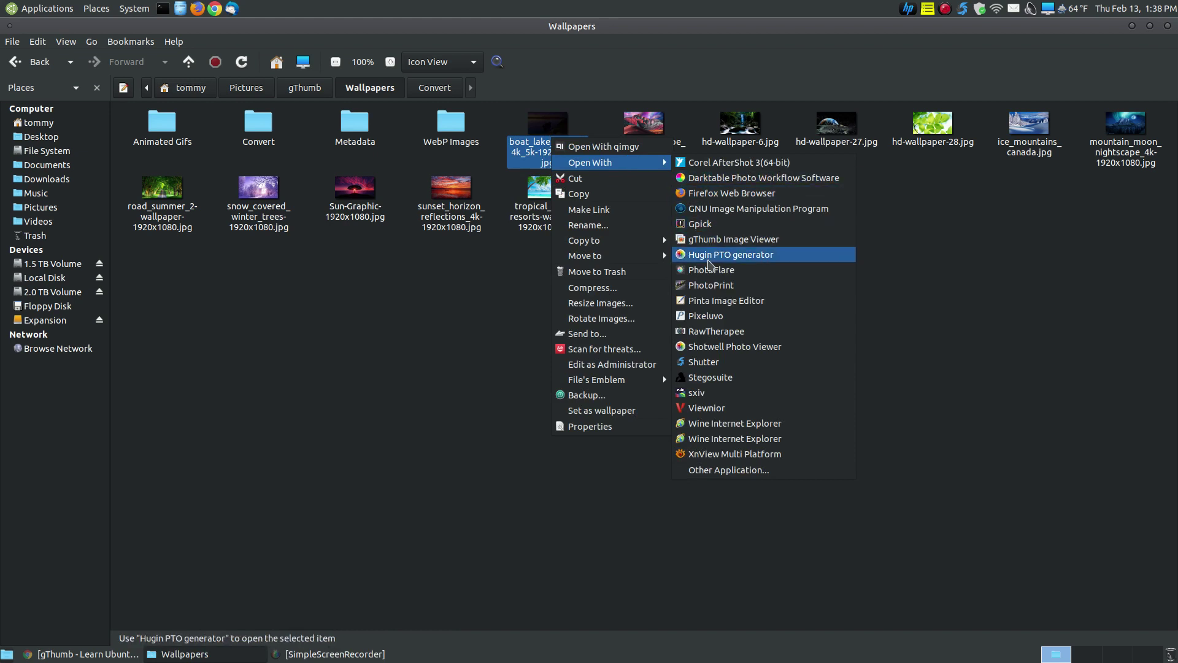
{"action": "left_click", "coordinate": [715, 240]}
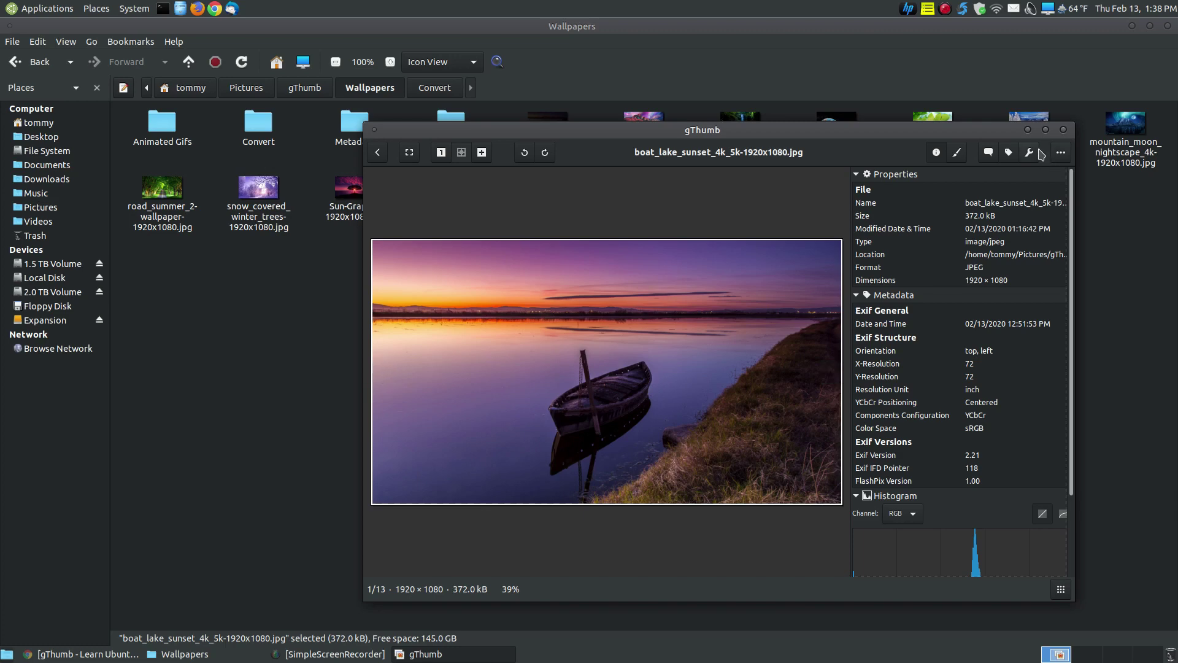
Hide gThumb's properties panel, minimize Caja, and reposition the gThumb window.
{"action": "left_click", "coordinate": [942, 152]}
{"action": "left_click_drag", "start_coordinate": [735, 131], "coordinate": [729, 131]}
{"action": "left_click", "coordinate": [1141, 29]}
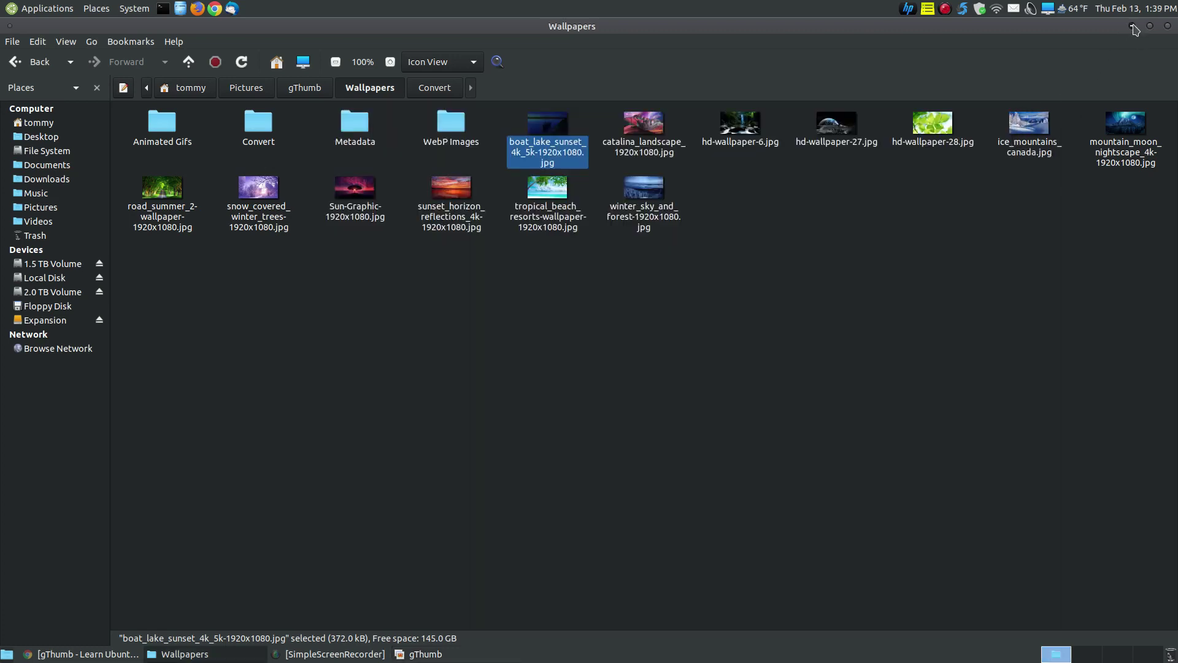
{"action": "left_click", "coordinate": [1132, 27]}
{"action": "left_click_drag", "start_coordinate": [756, 118], "coordinate": [642, 130]}
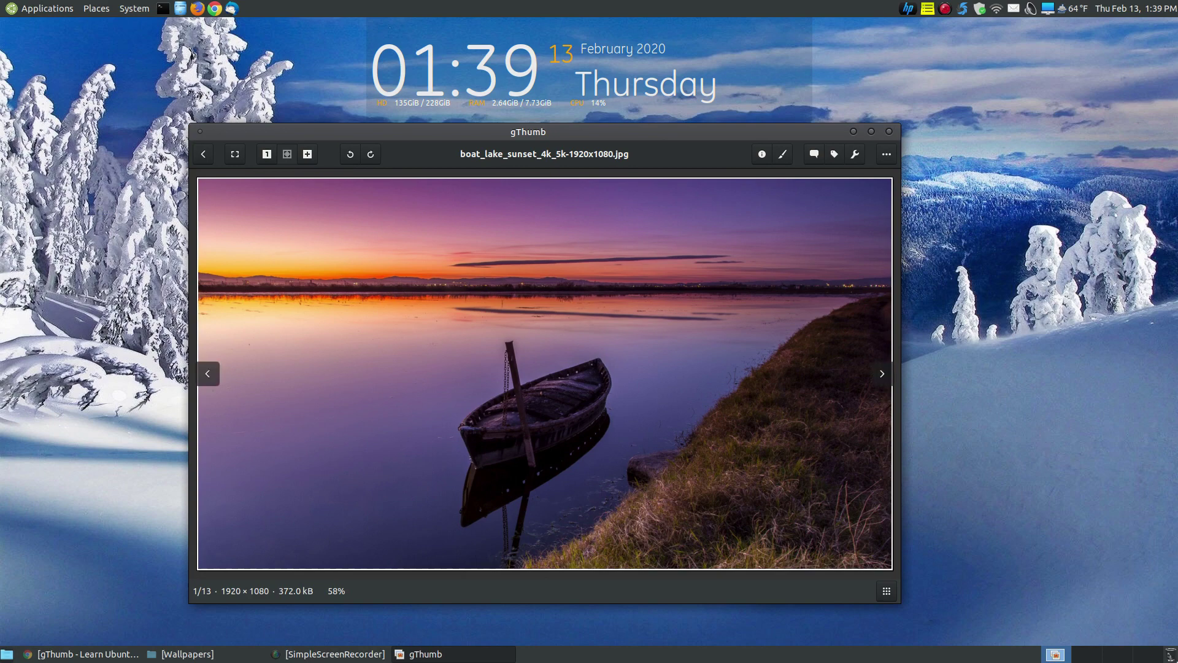
{"action": "left_click_drag", "start_coordinate": [513, 132], "coordinate": [538, 135]}
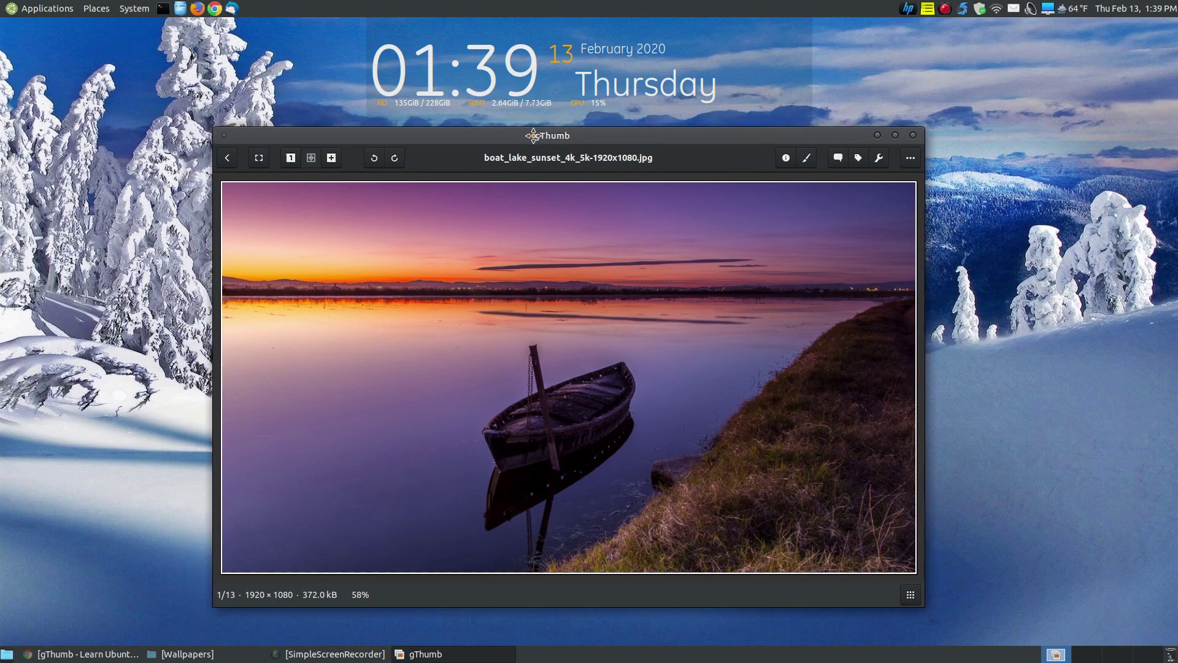
Toggle the image properties panel and look over the Tools menu without running anything.
{"action": "left_click", "coordinate": [779, 159]}
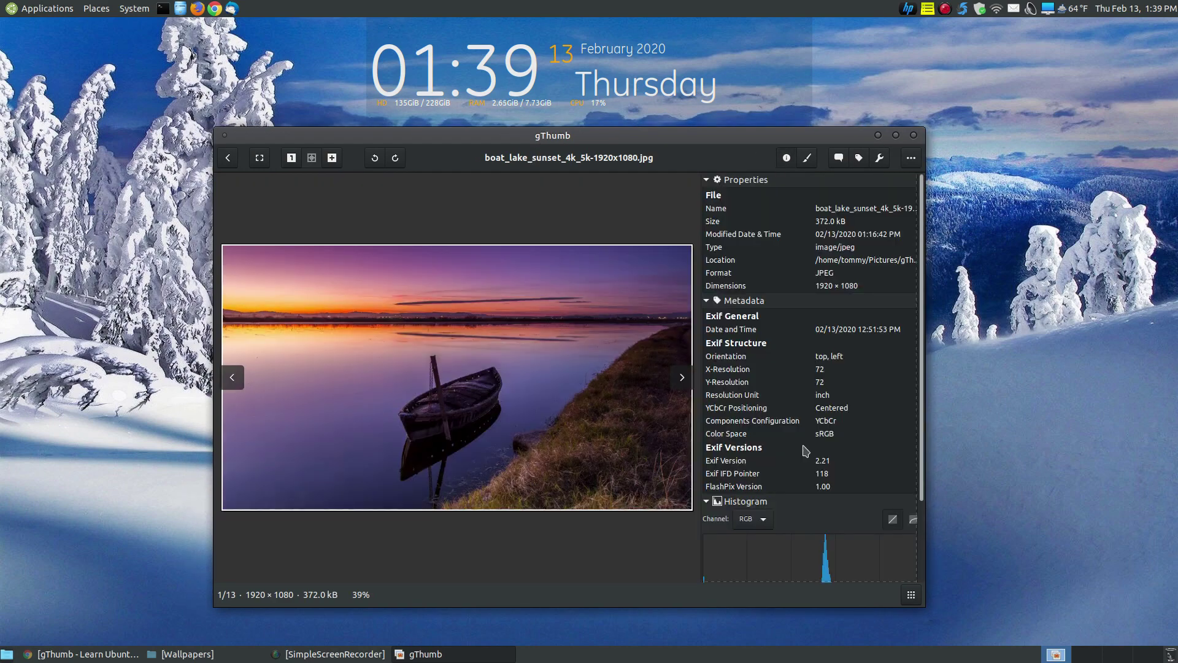
{"action": "left_click", "coordinate": [787, 158]}
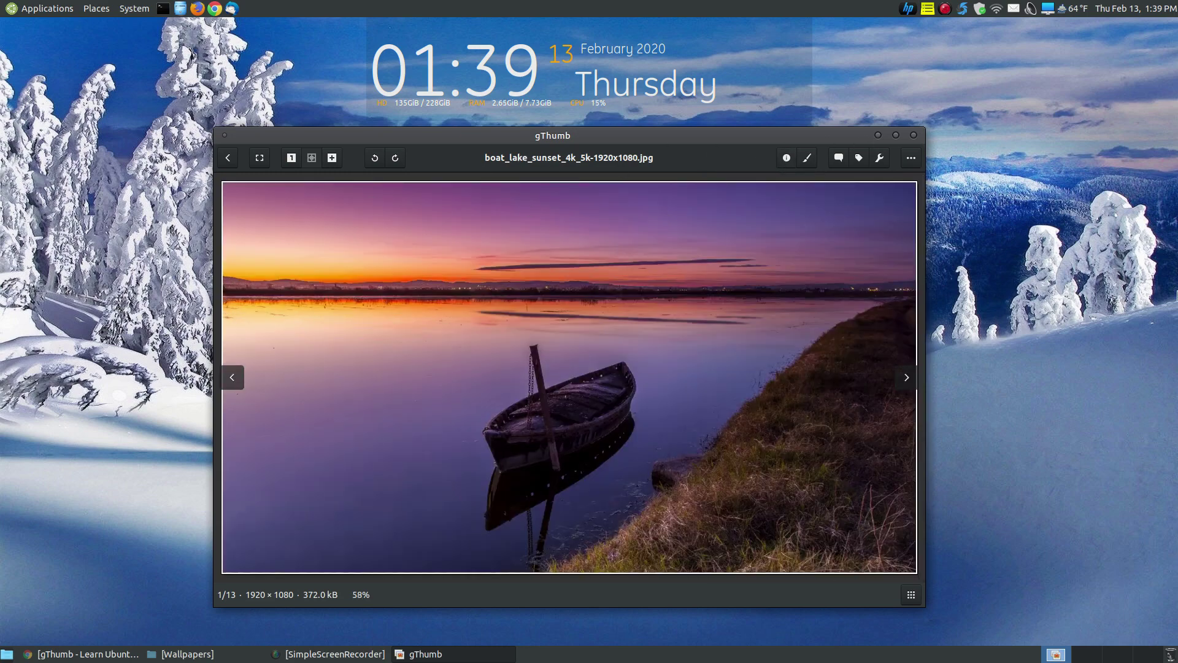
{"action": "left_click", "coordinate": [786, 157]}
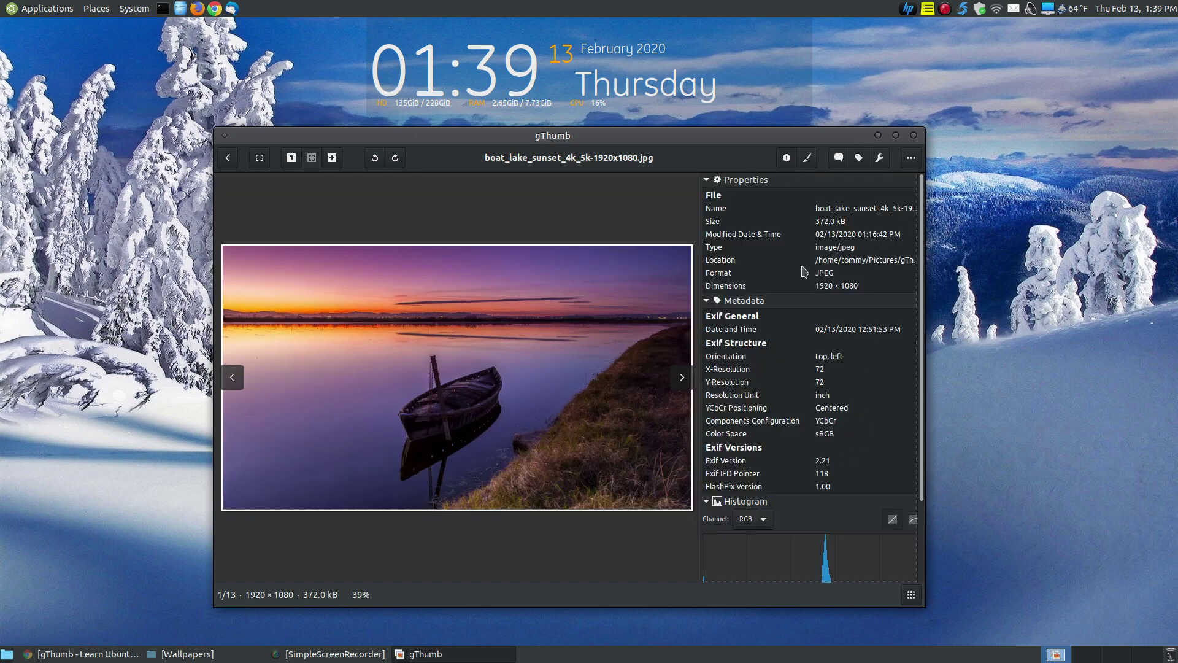
{"action": "left_click", "coordinate": [786, 160]}
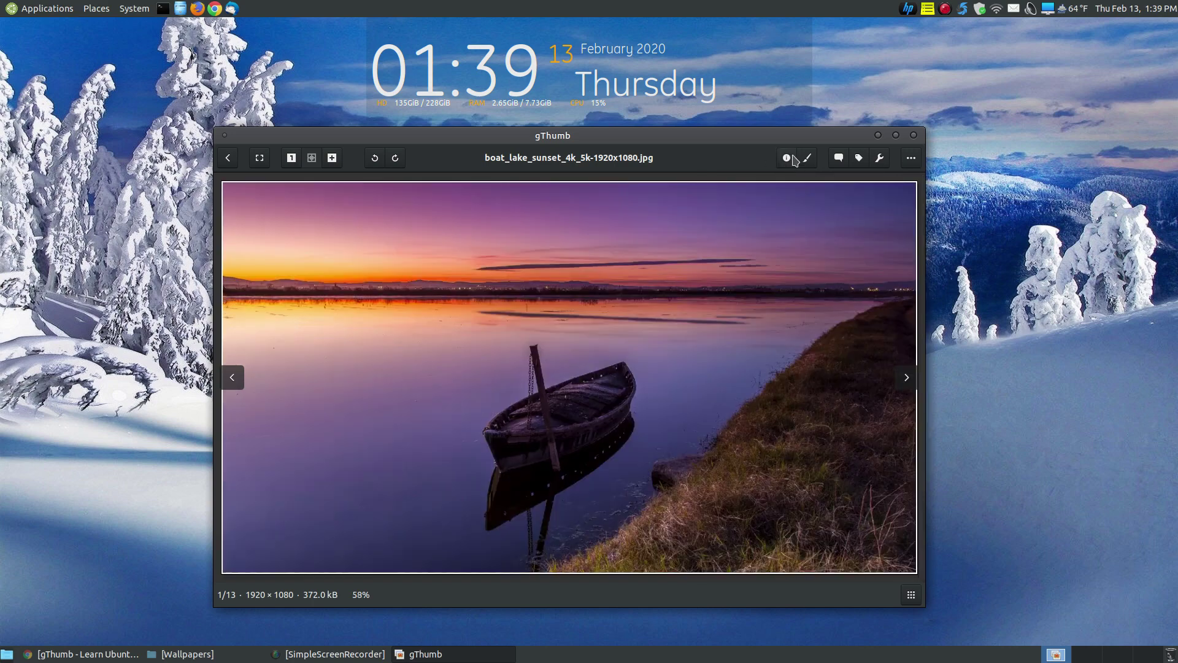
{"action": "left_click", "coordinate": [880, 160]}
{"action": "left_click", "coordinate": [884, 156]}
{"action": "left_click", "coordinate": [881, 160]}
{"action": "left_click", "coordinate": [866, 148]}
Open gThumb's editing tools for the boat image, showing Colors, Rotation and Format.
{"action": "left_click", "coordinate": [808, 159]}
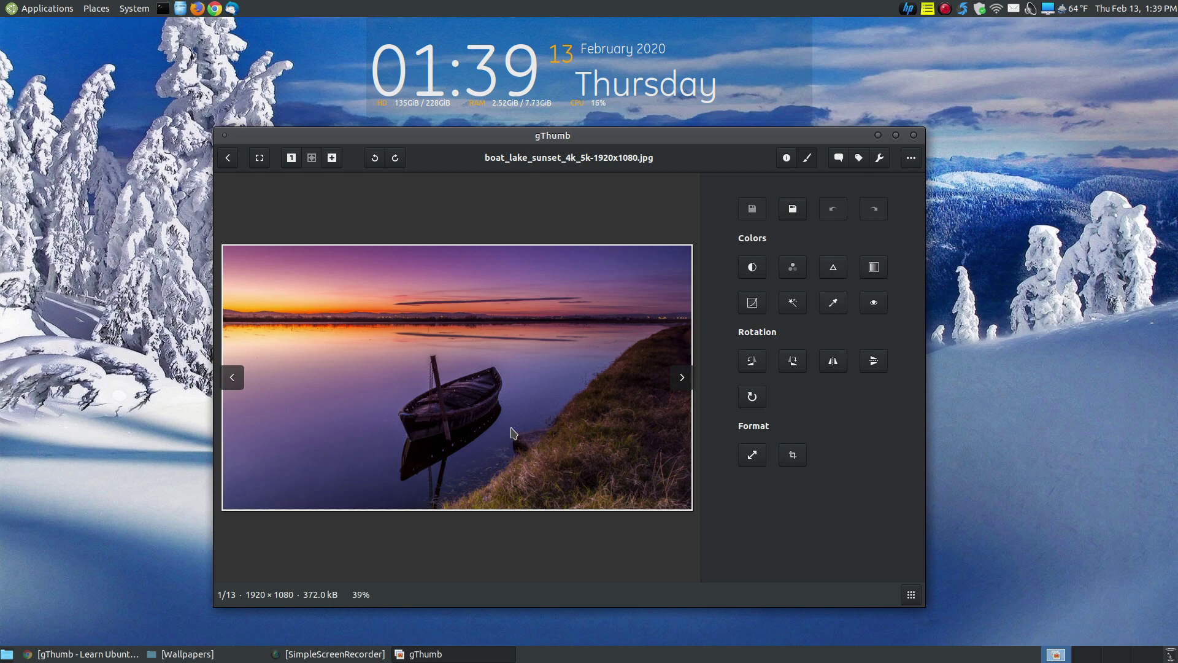
{"action": "left_click_drag", "start_coordinate": [541, 140], "coordinate": [558, 142]}
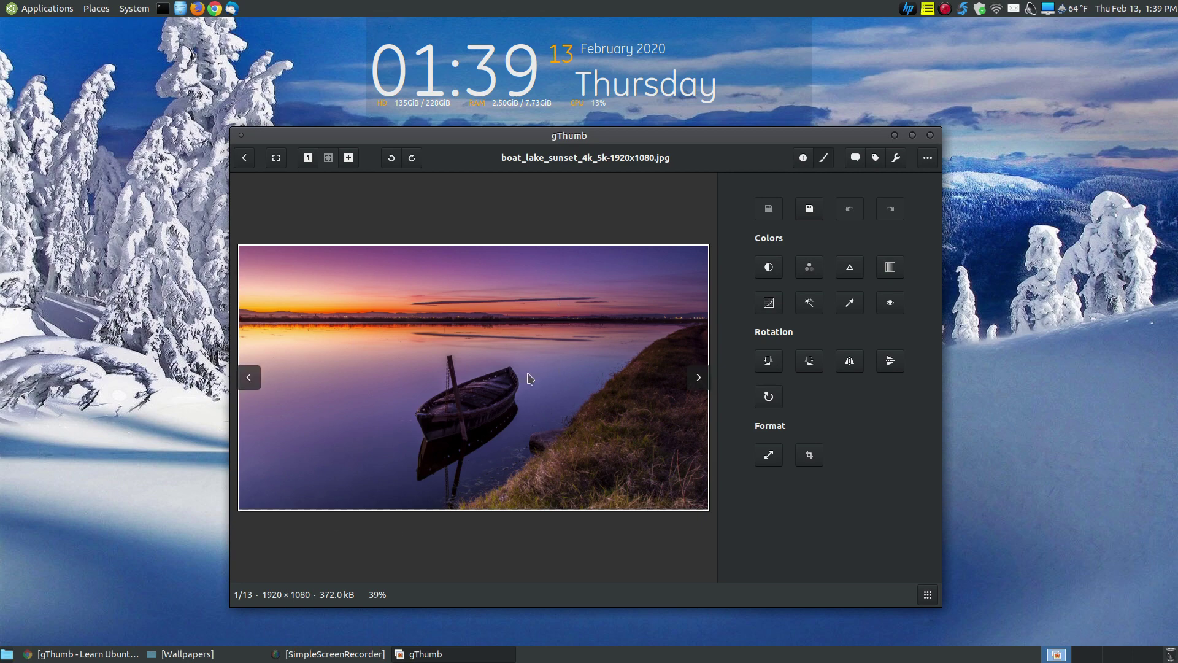
Crop the boat image to a 730×454 area around the boat and accept it.
{"action": "left_click", "coordinate": [809, 455]}
{"action": "mouse_move", "coordinate": [431, 377]}
{"action": "left_mouse_down"}
{"action": "mouse_move", "coordinate": [411, 417]}
{"action": "mouse_move", "coordinate": [440, 418]}
{"action": "mouse_move", "coordinate": [440, 394]}
{"action": "left_mouse_up"}
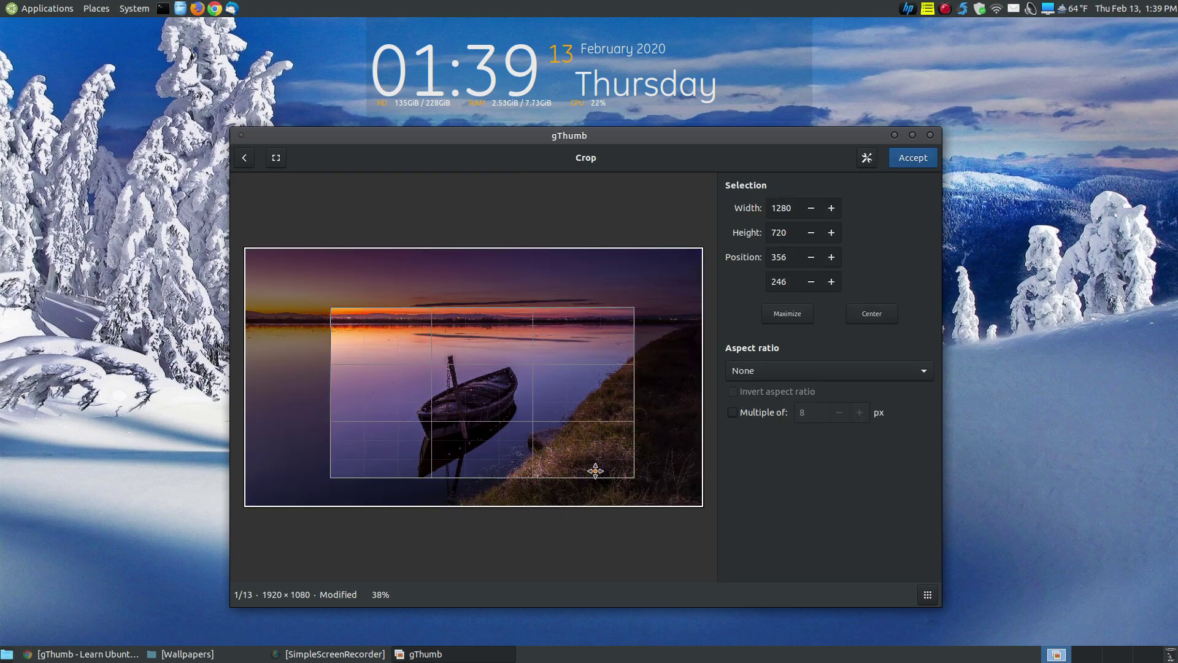
{"action": "left_click_drag", "start_coordinate": [629, 470], "coordinate": [555, 456]}
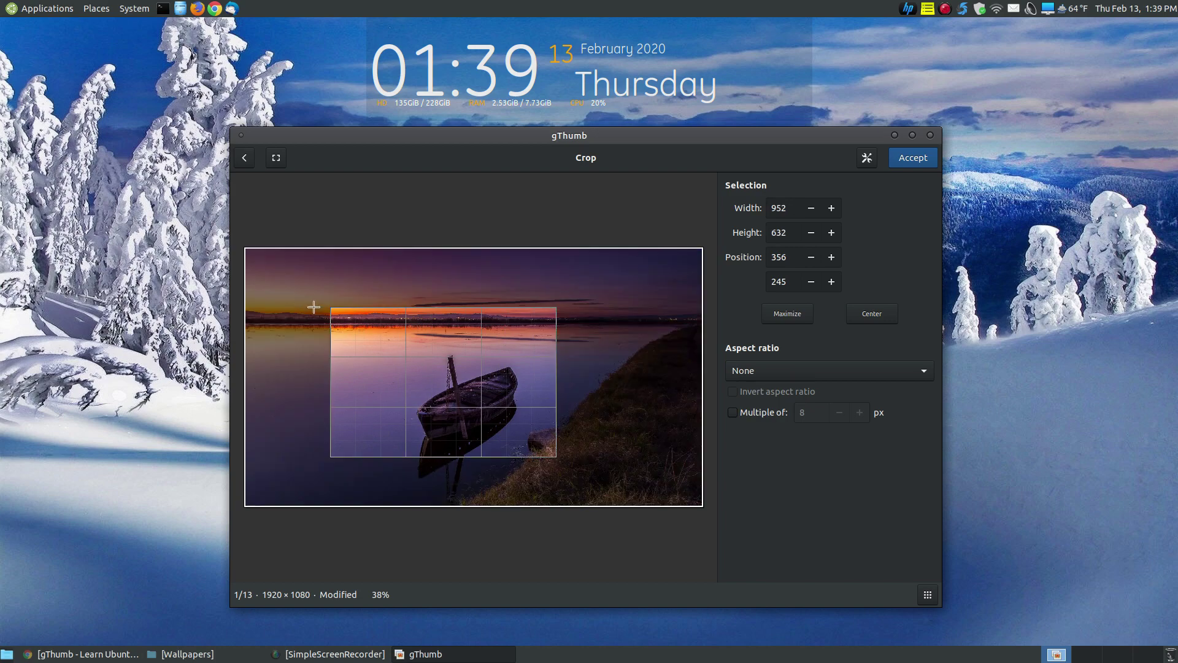
{"action": "left_click_drag", "start_coordinate": [335, 312], "coordinate": [384, 351]}
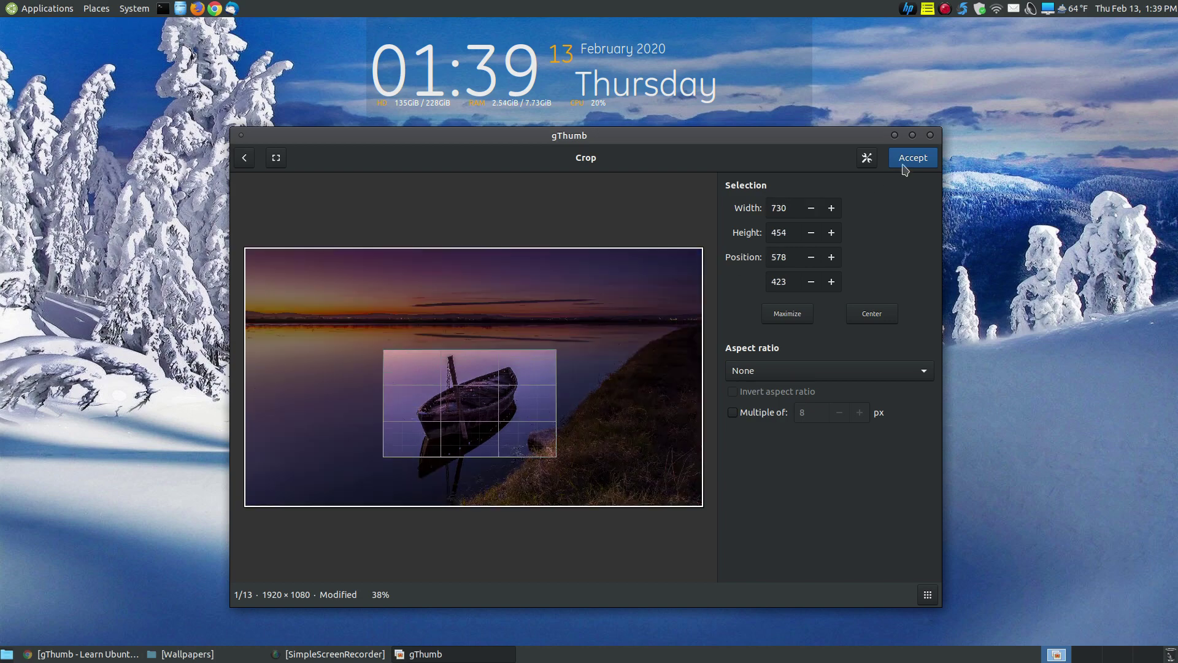
{"action": "left_click", "coordinate": [913, 158]}
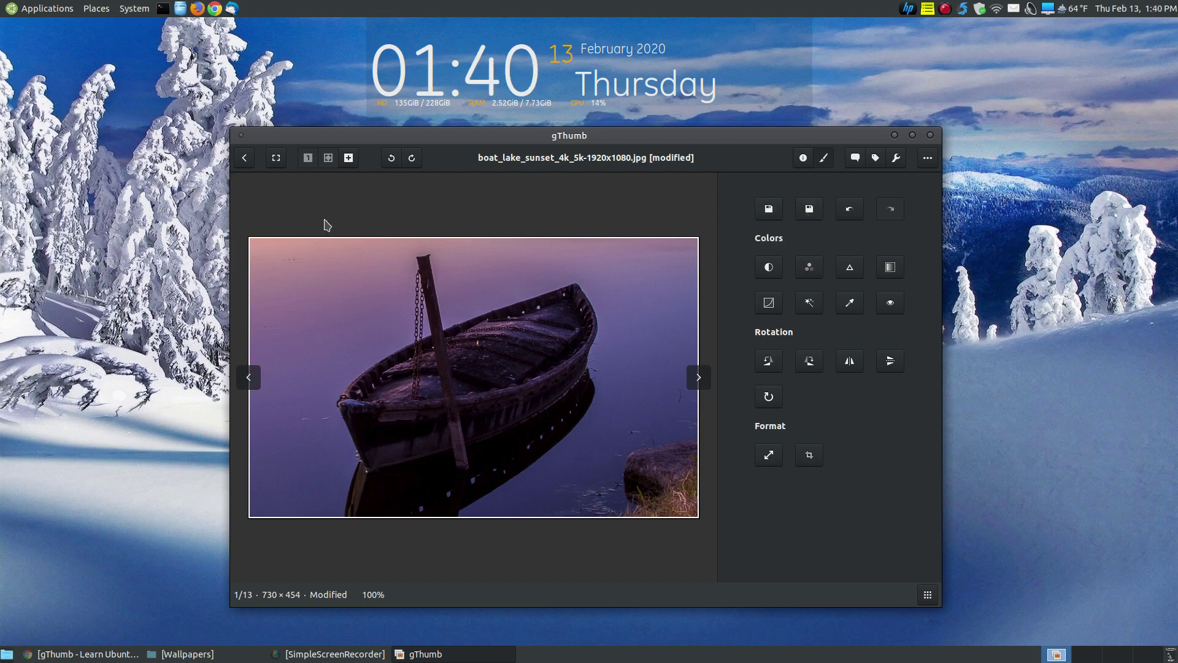
Discard the crop with Do Not Save and reopen the original image.
{"action": "left_click", "coordinate": [244, 158]}
{"action": "left_click", "coordinate": [505, 422]}
{"action": "double_click", "coordinate": [490, 278]}
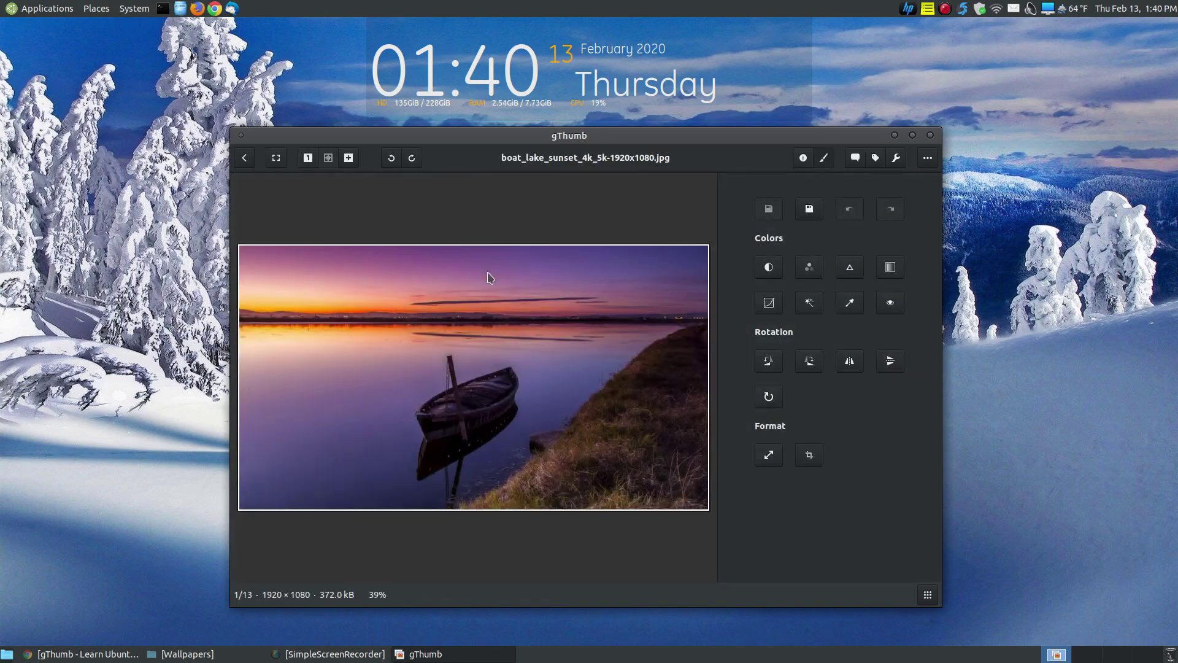
Return to the Wallpapers thumbnails and check the location list and Organize options, cancelling both.
{"action": "left_click", "coordinate": [243, 158]}
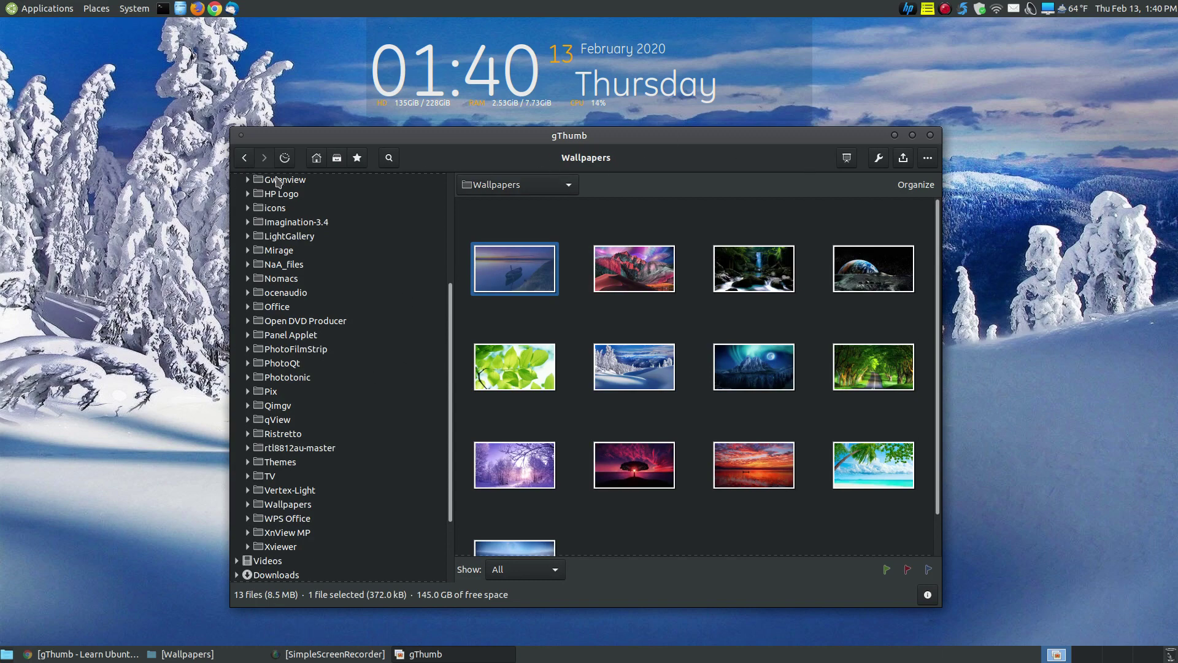
{"action": "left_click", "coordinate": [571, 190]}
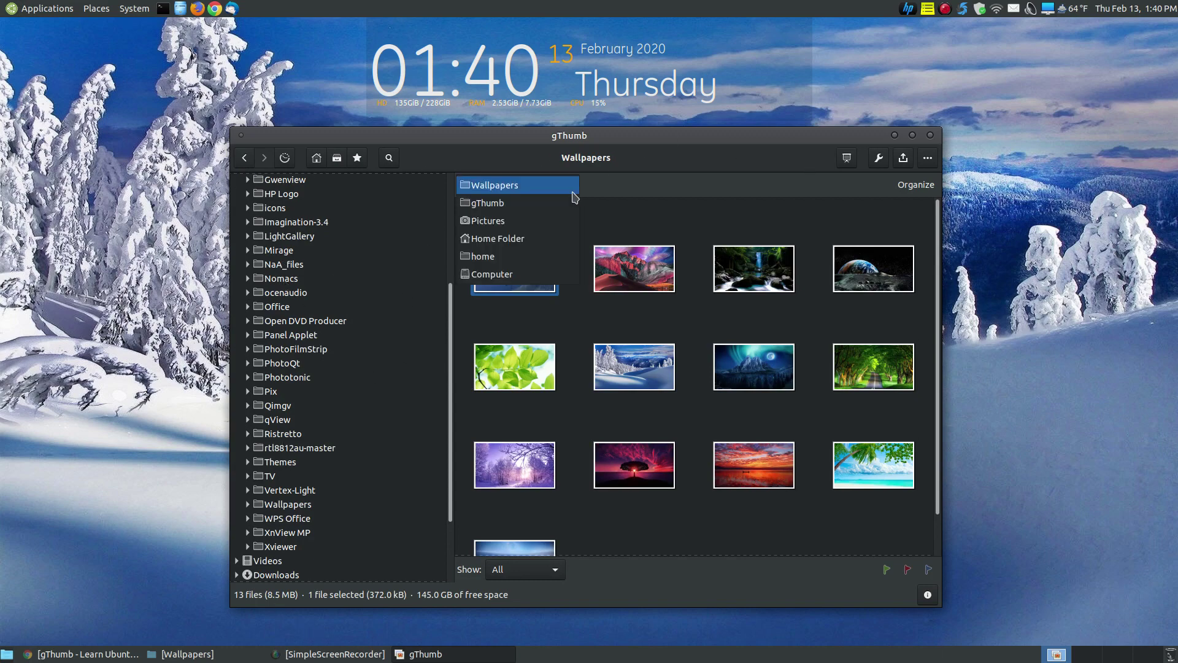
{"action": "left_click", "coordinate": [629, 176]}
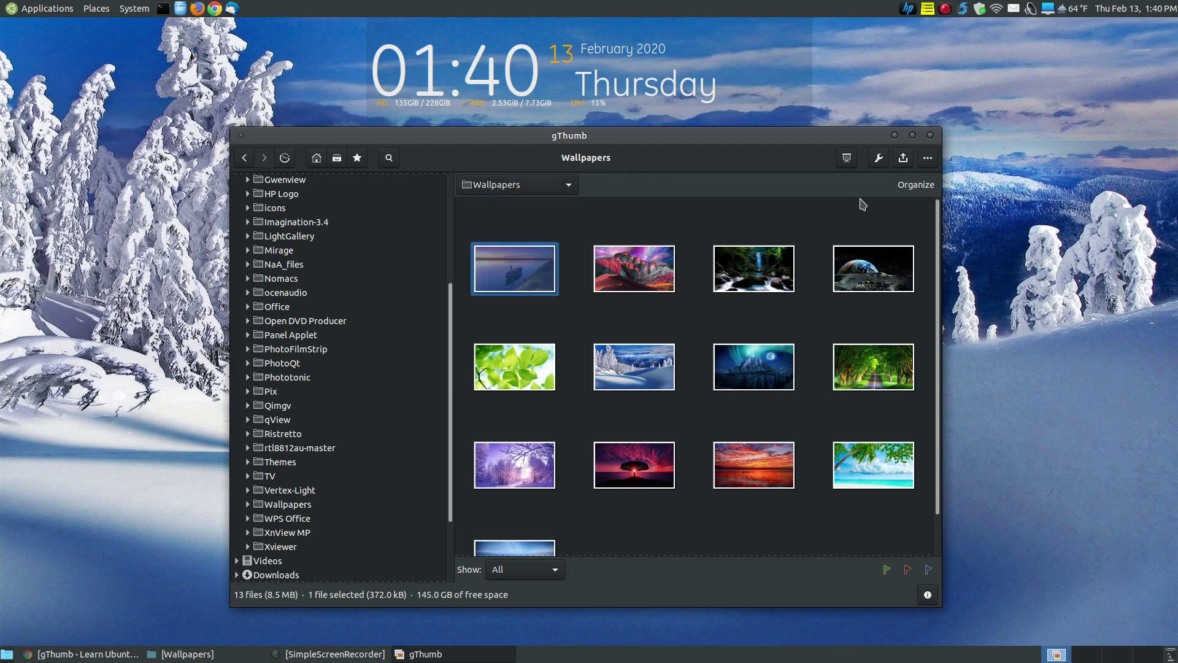
{"action": "left_click", "coordinate": [908, 187]}
{"action": "left_click", "coordinate": [671, 460]}
Reopen boat_lake_sunset from the Wallpapers thumbnails and switch it to full-screen view.
{"action": "double_click", "coordinate": [525, 275]}
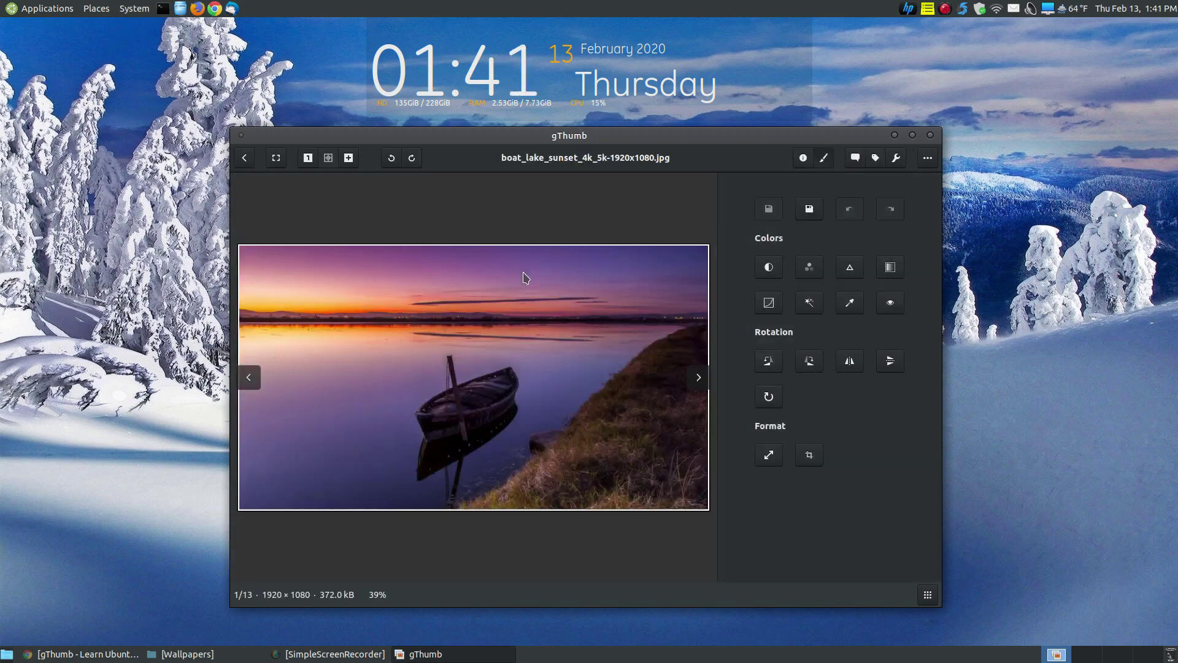
{"action": "left_click", "coordinate": [244, 157]}
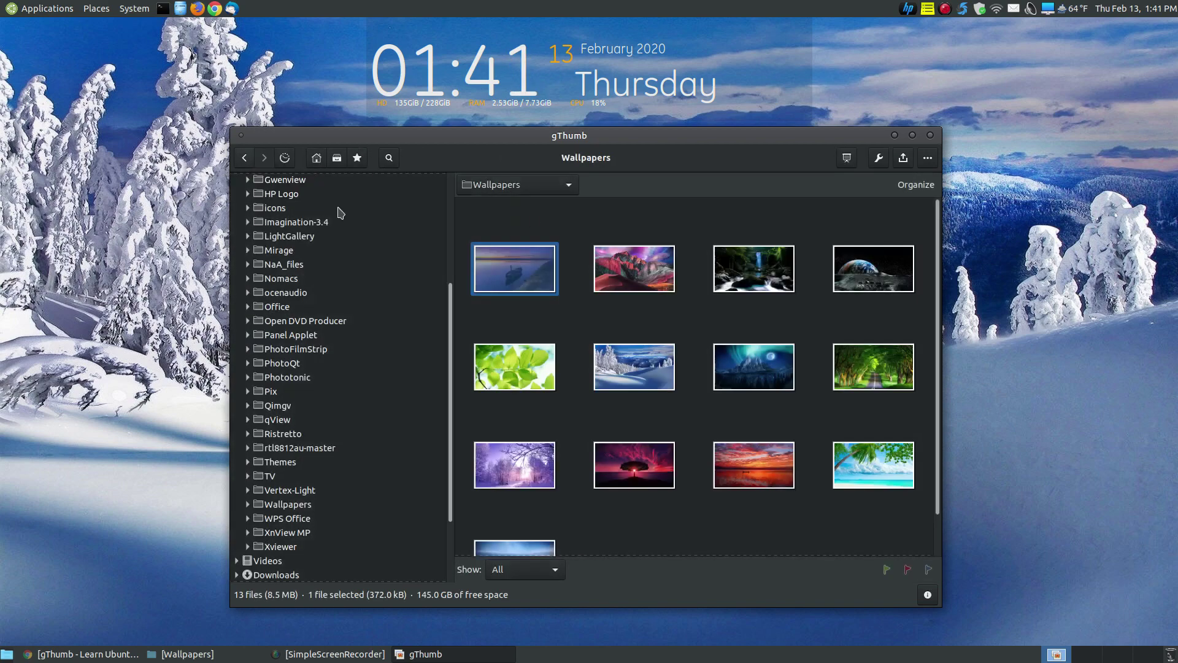
{"action": "double_click", "coordinate": [500, 268]}
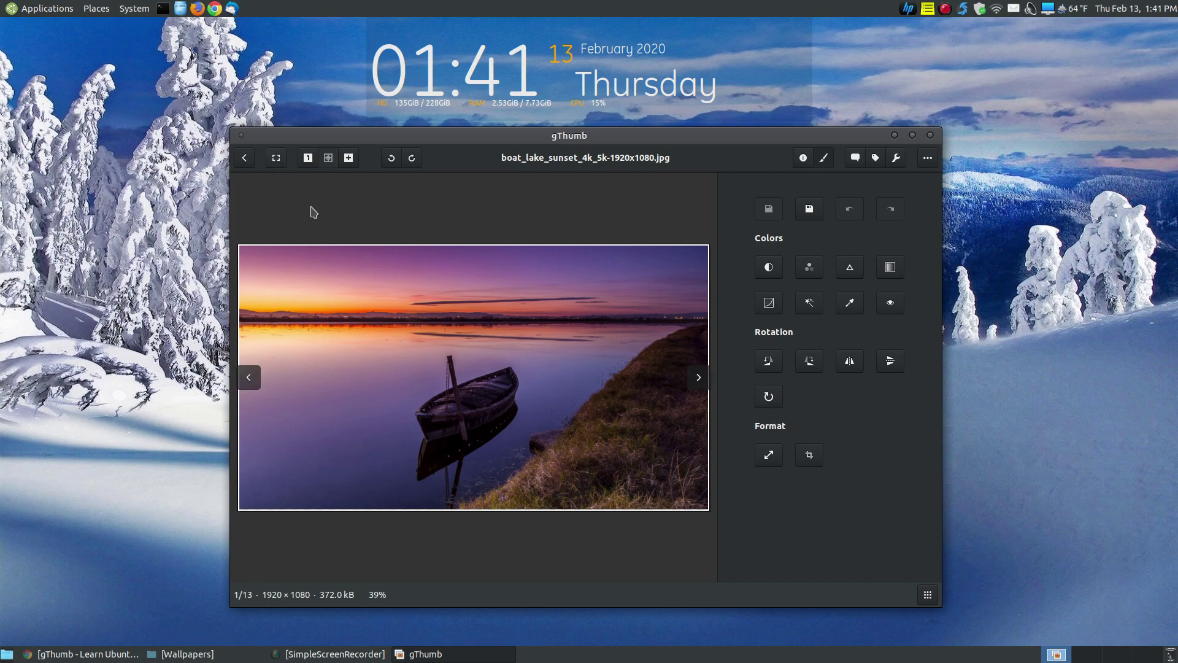
{"action": "left_click", "coordinate": [277, 158]}
{"action": "left_click", "coordinate": [822, 158]}
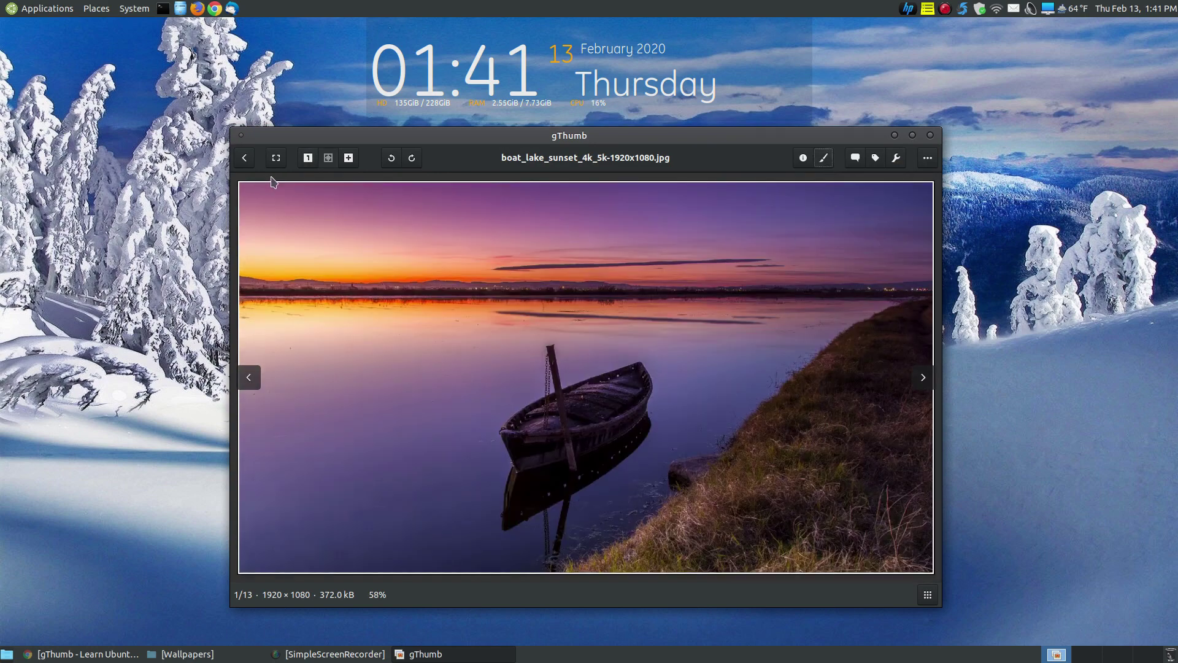
{"action": "left_click", "coordinate": [309, 161]}
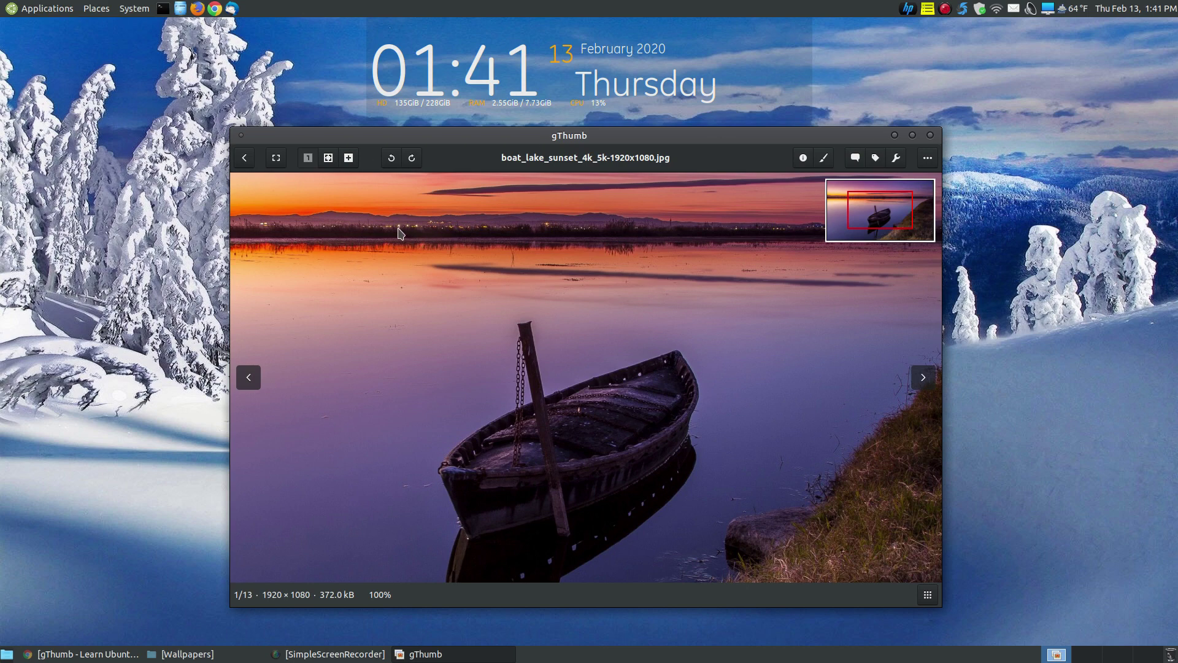
{"action": "left_click", "coordinate": [328, 158]}
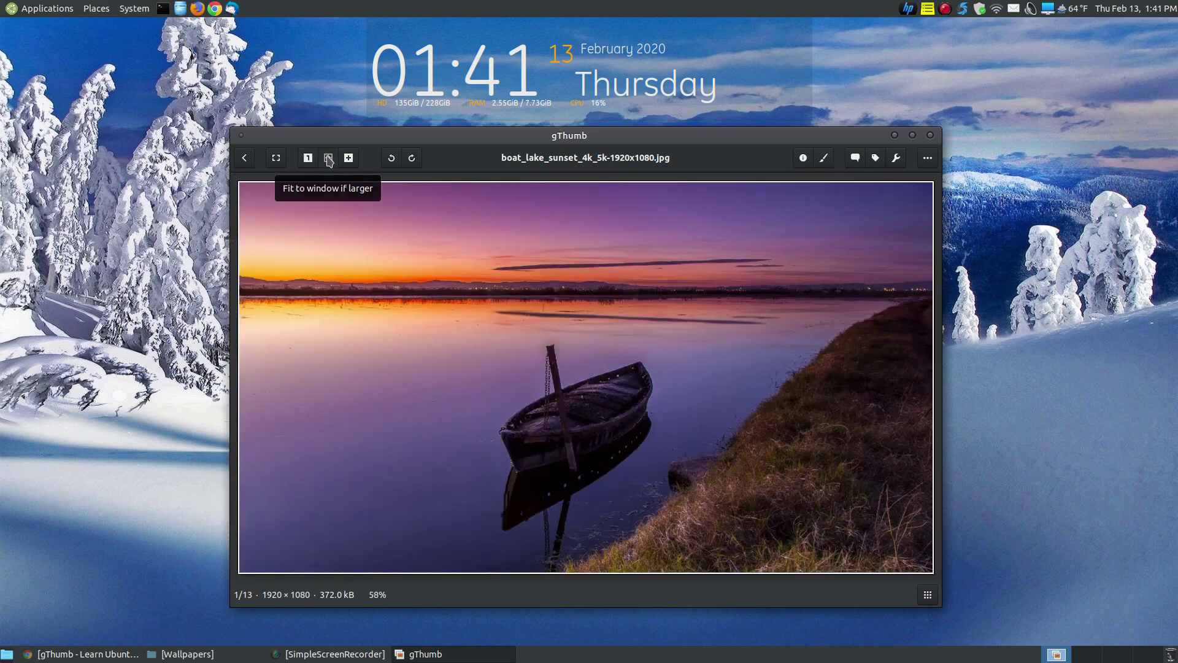
{"action": "left_click", "coordinate": [348, 158]}
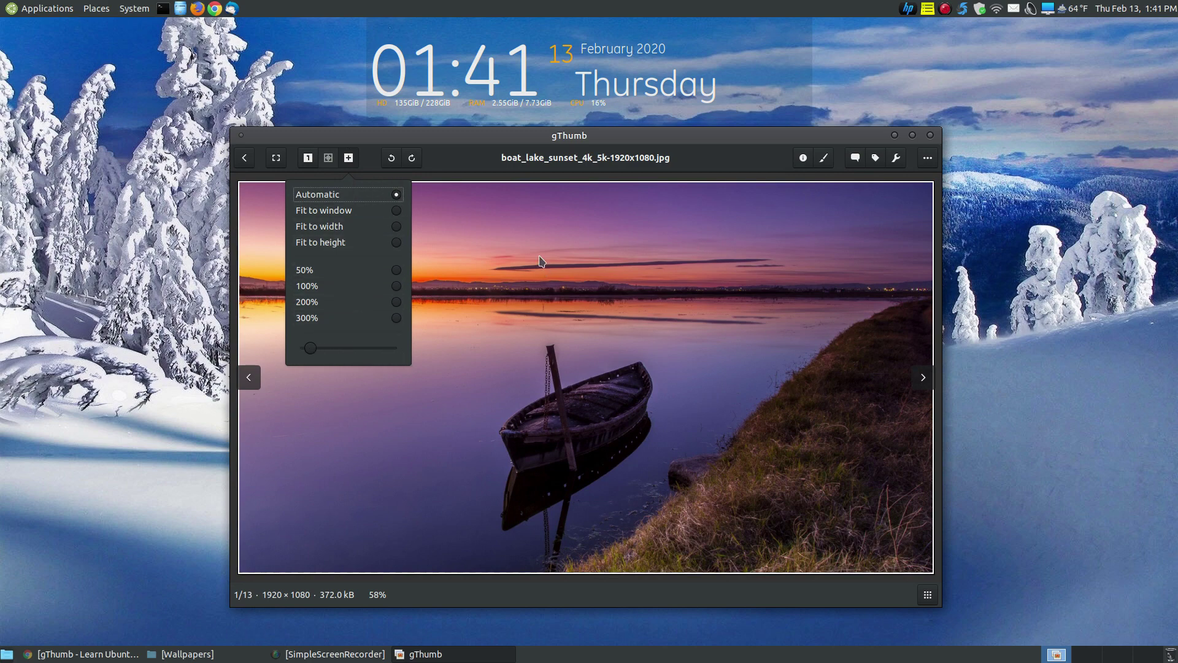
{"action": "left_click", "coordinate": [347, 162]}
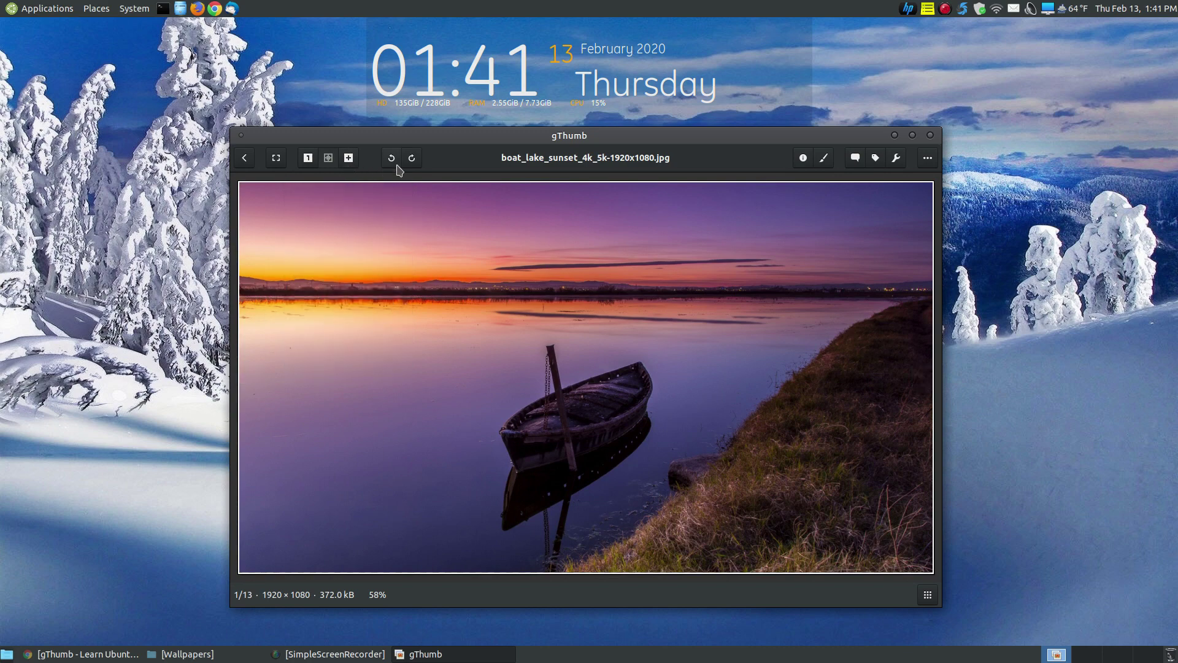
{"action": "left_click", "coordinate": [395, 164]}
{"action": "left_click", "coordinate": [410, 164]}
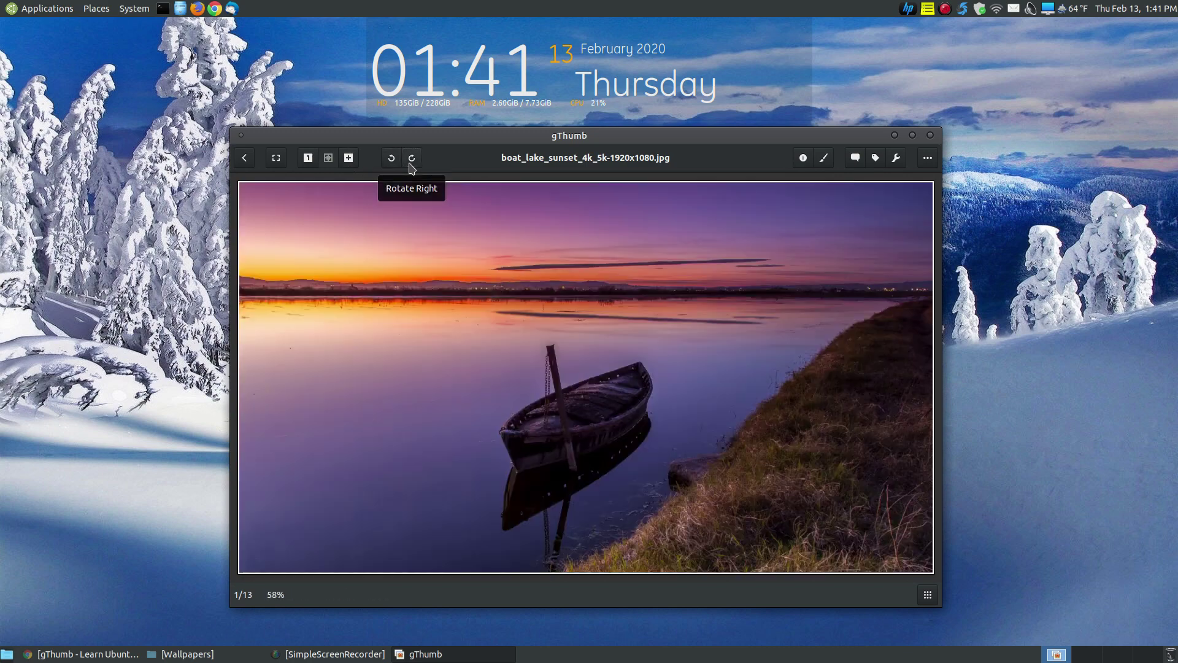
{"action": "left_click", "coordinate": [802, 158]}
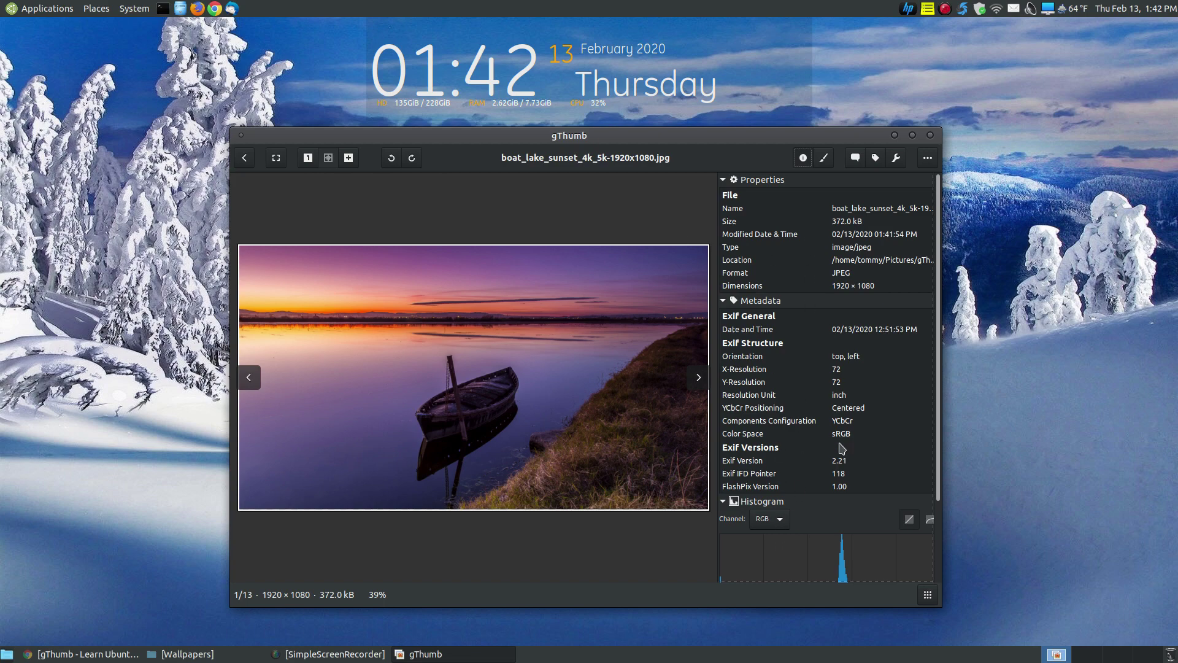
{"action": "left_click", "coordinate": [802, 157]}
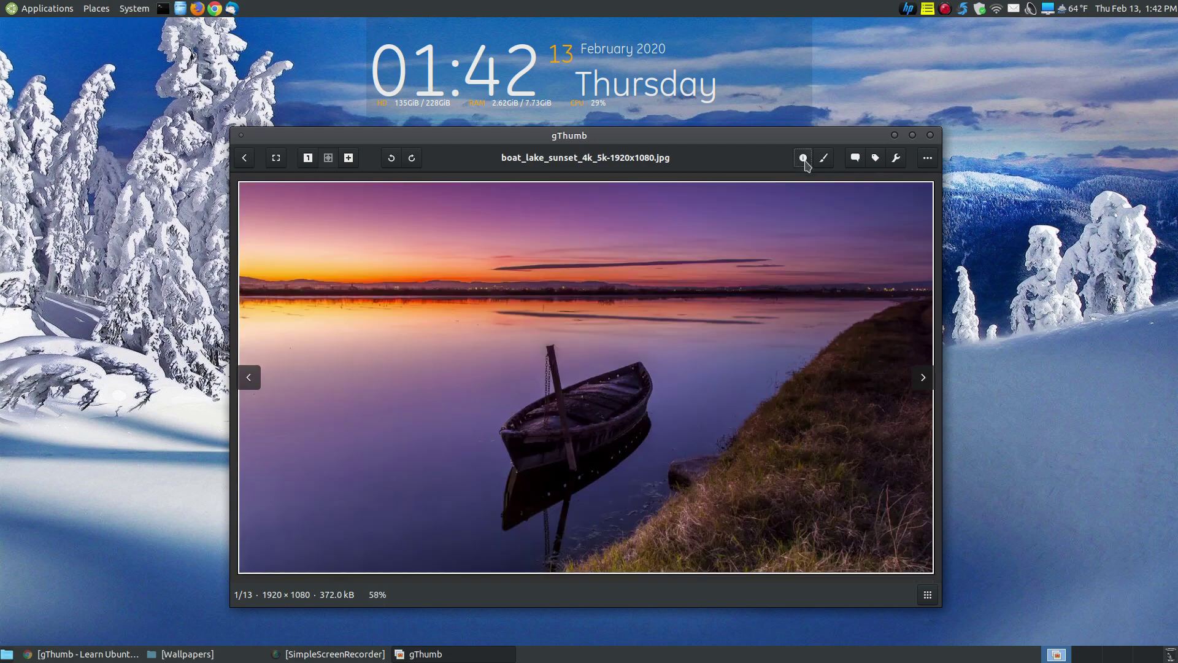
{"action": "left_click", "coordinate": [855, 158]}
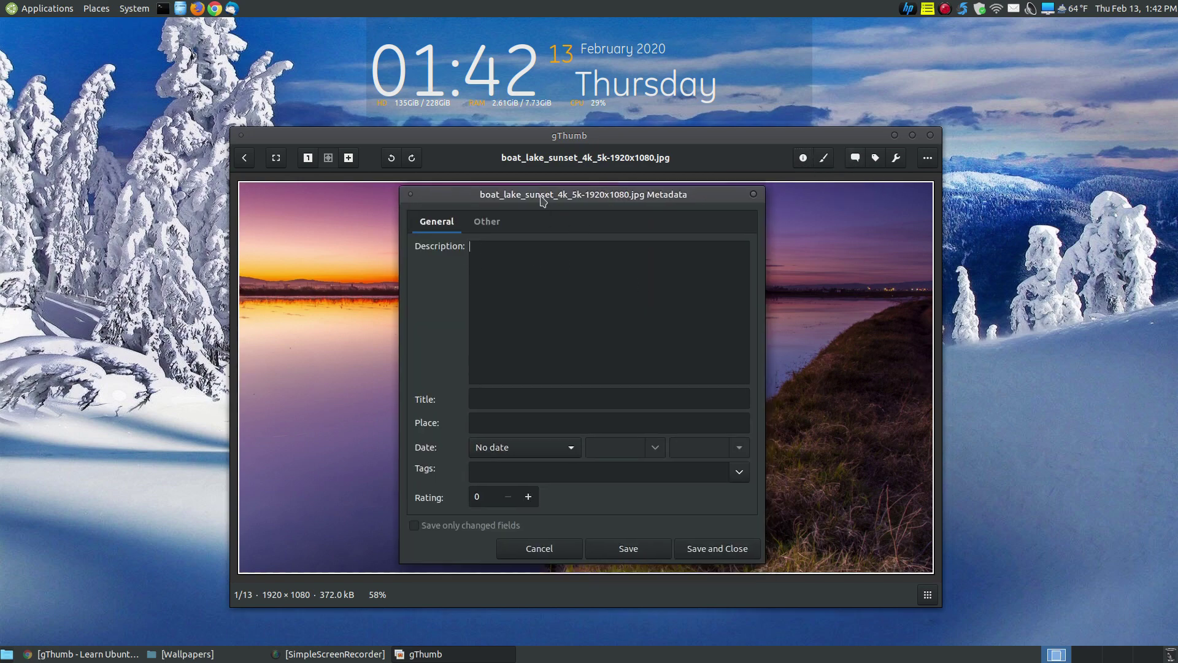
{"action": "left_click_drag", "start_coordinate": [541, 200], "coordinate": [916, 211]}
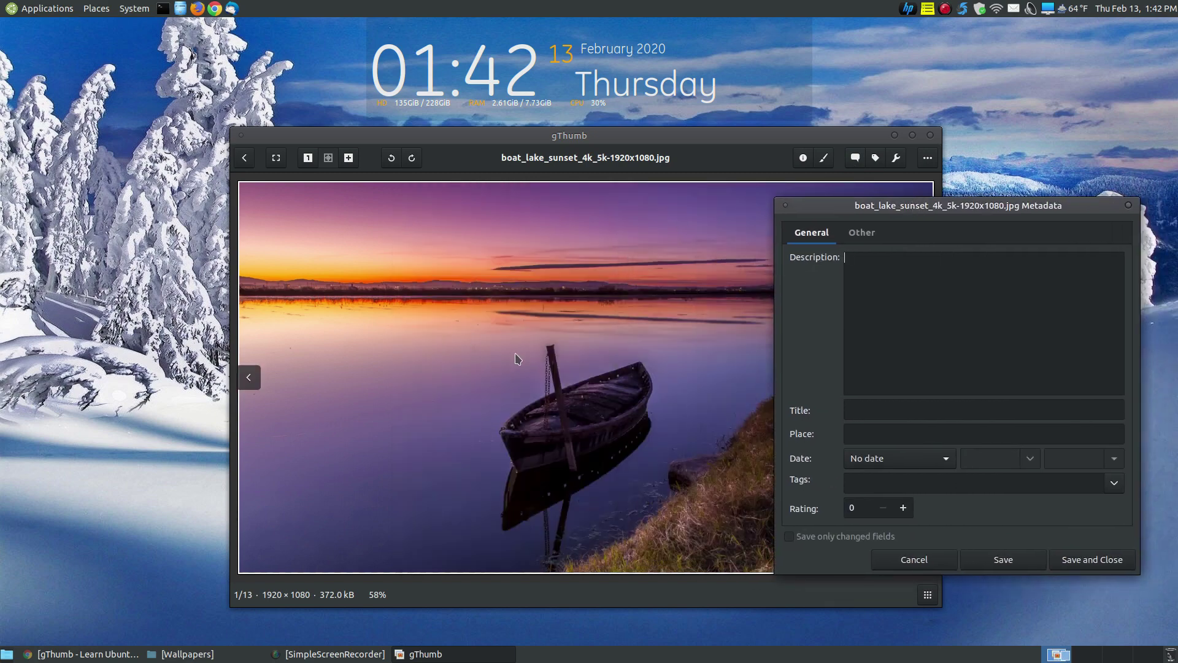
{"action": "left_click", "coordinate": [876, 287]}
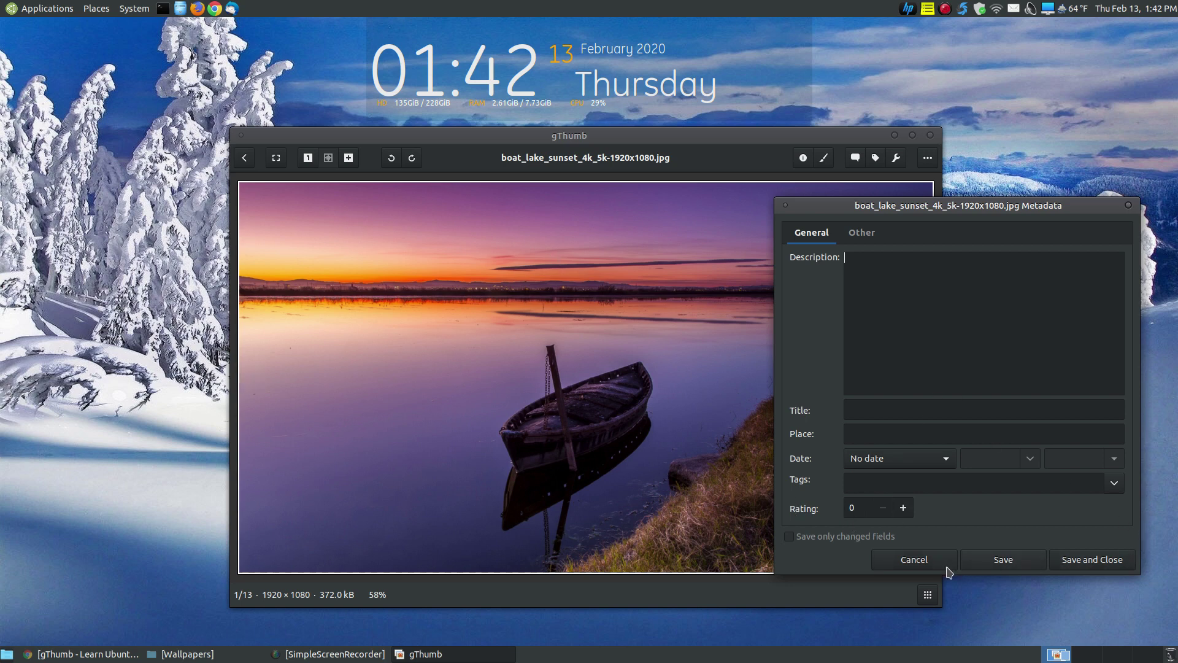
{"action": "left_click", "coordinate": [914, 559]}
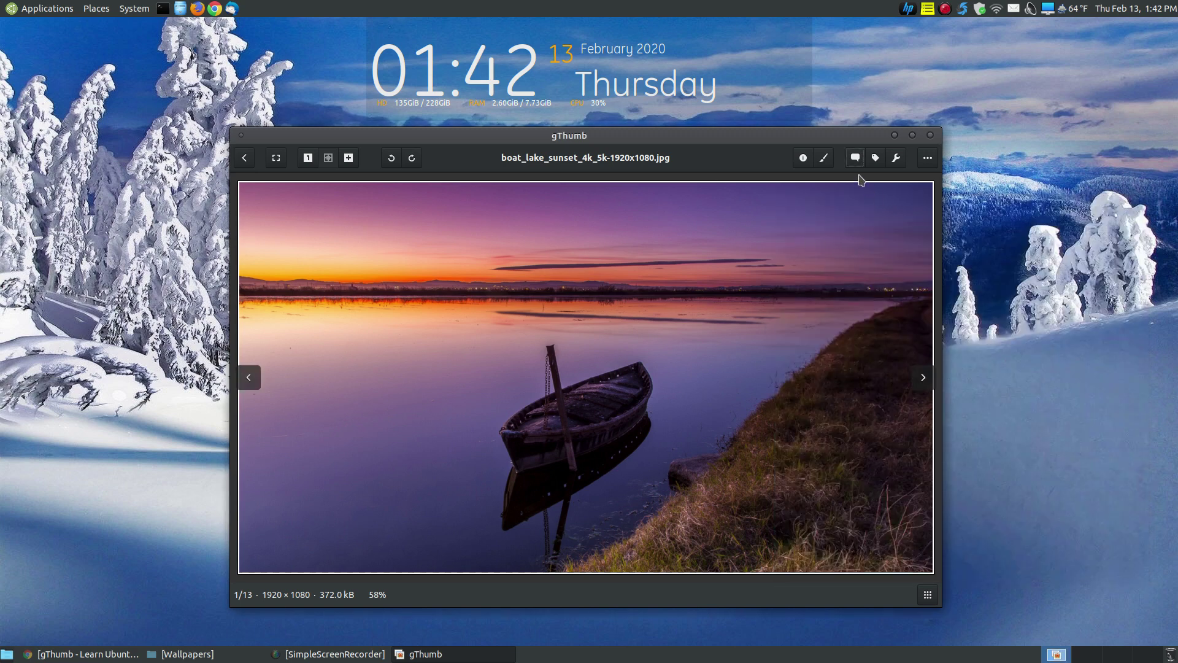
Tick Holidays in the boat image's tag list, cancel without saving, then show the image tools menu.
{"action": "left_click", "coordinate": [876, 161]}
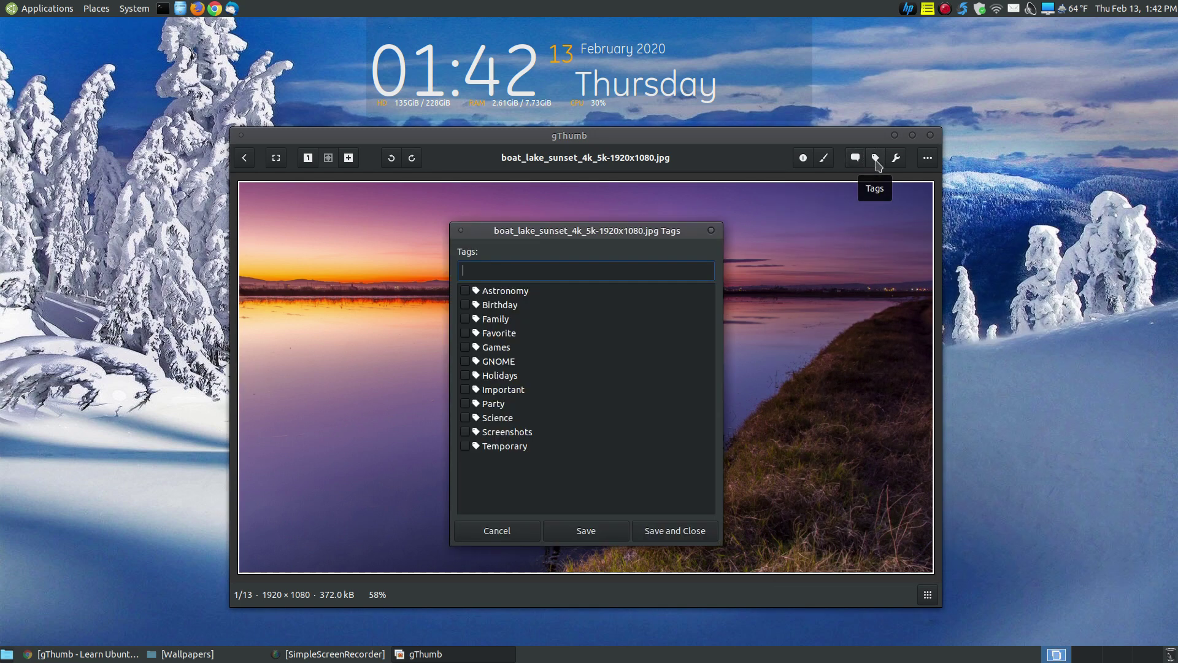
{"action": "left_click_drag", "start_coordinate": [576, 232], "coordinate": [773, 195]}
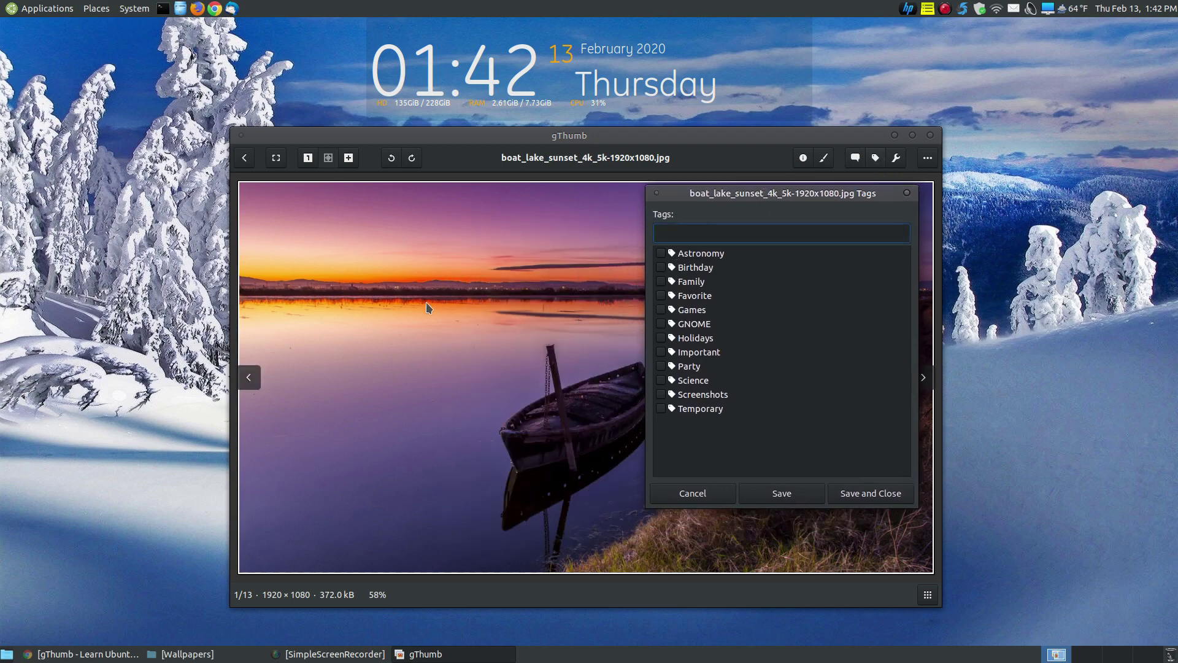
{"action": "left_click", "coordinate": [661, 338]}
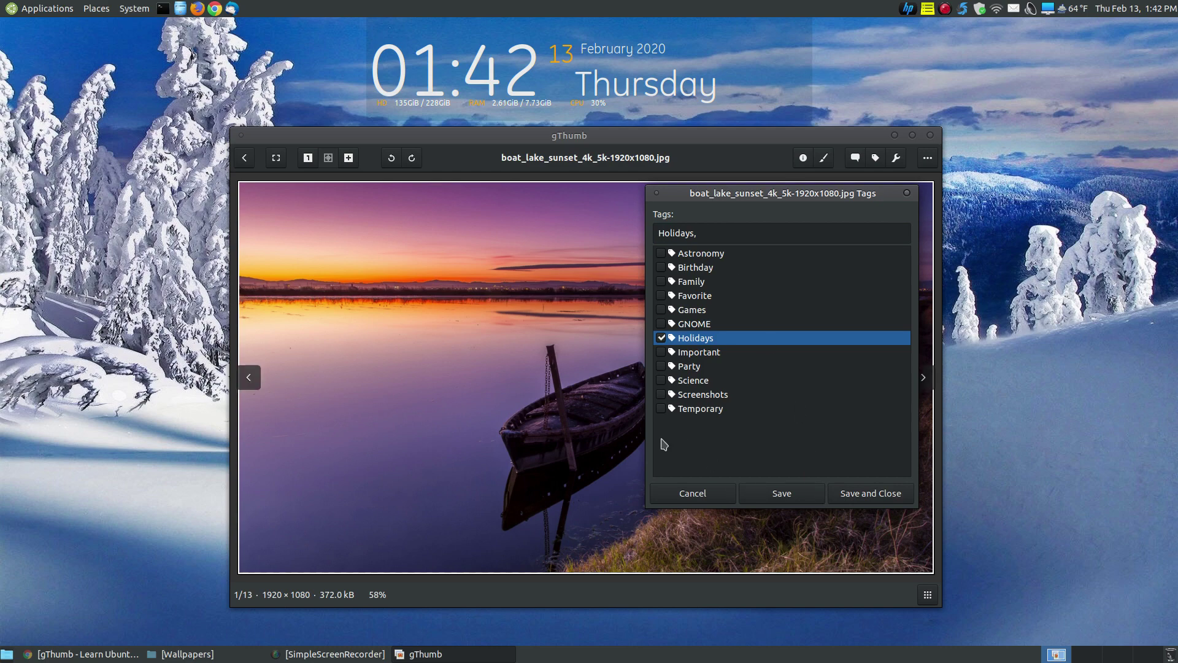
{"action": "left_click", "coordinate": [699, 494]}
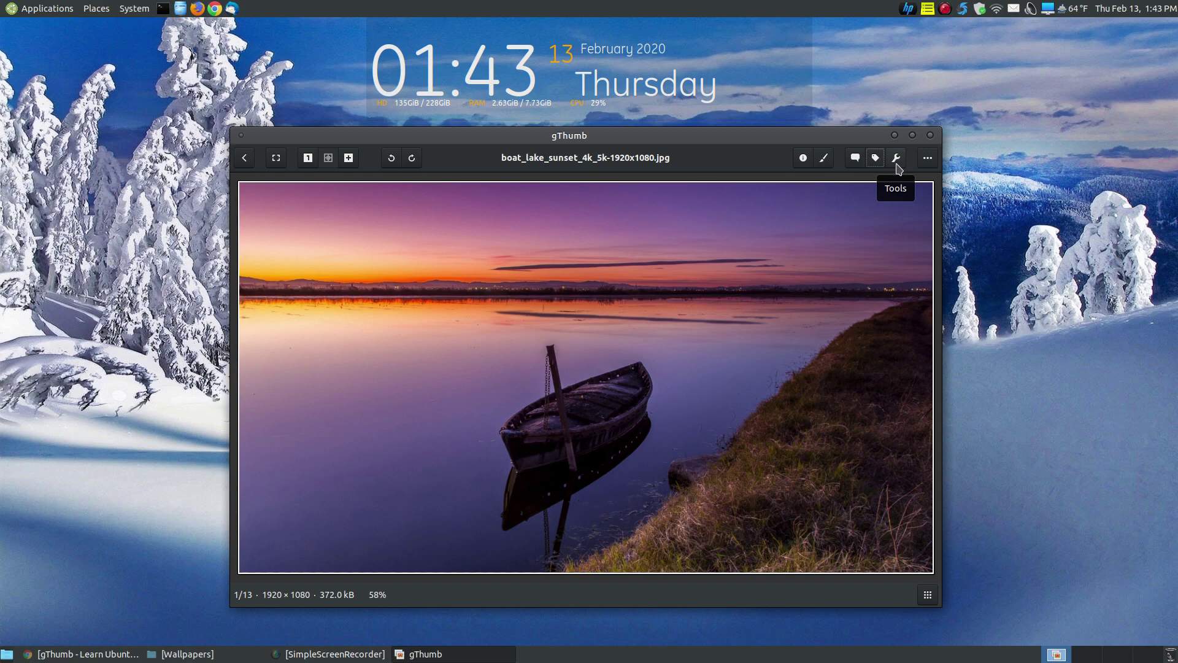
{"action": "left_click", "coordinate": [896, 158]}
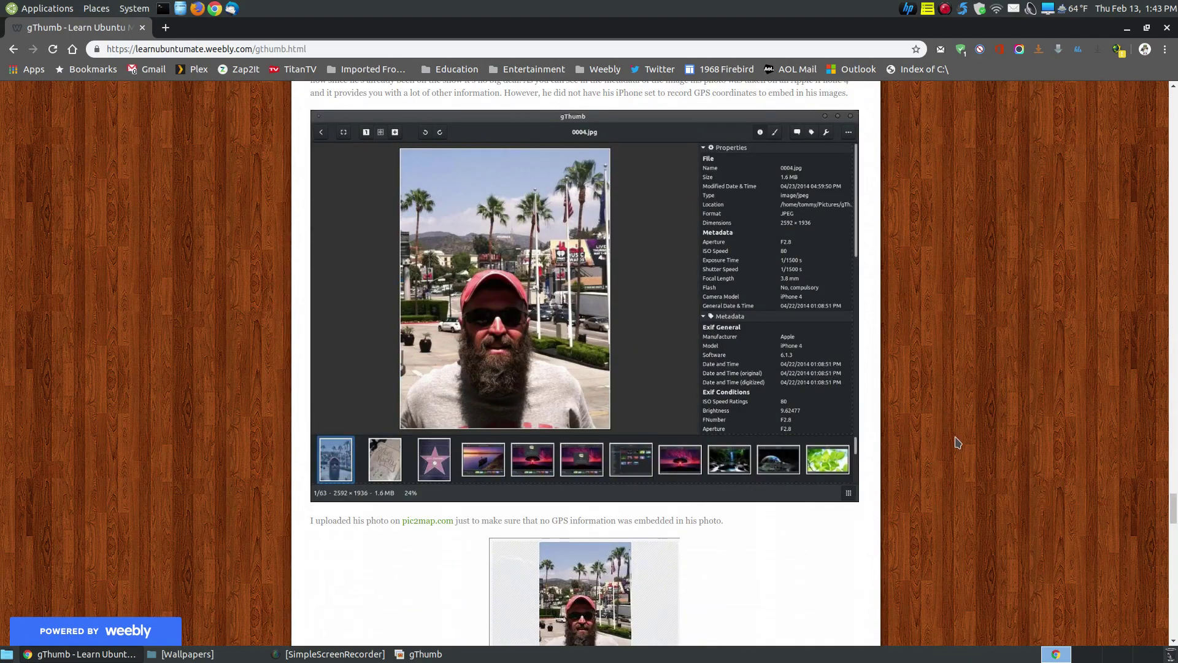
Scroll up and down the Learn Ubuntu MATE gThumb article to review its metadata section.
{"action": "scroll", "coordinate": [957, 442], "scroll_direction": "up", "scroll_amount": 2}
{"action": "scroll", "coordinate": [957, 441], "scroll_direction": "up", "scroll_amount": 1}
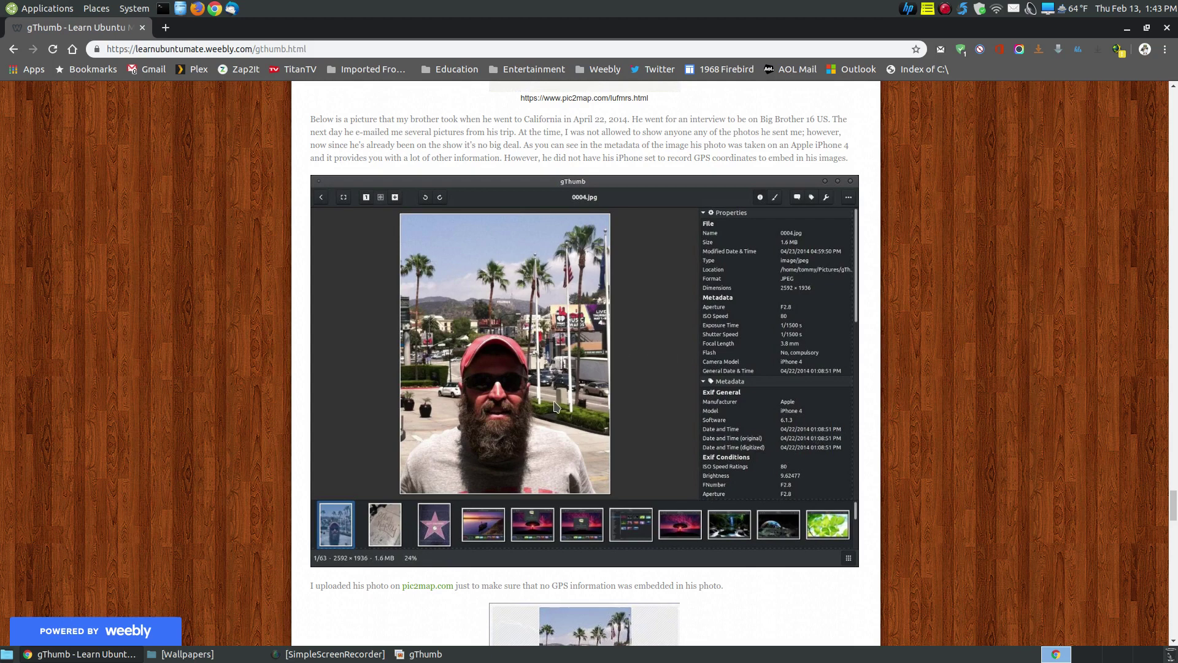
{"action": "scroll", "coordinate": [675, 459], "scroll_direction": "down", "scroll_amount": 6}
{"action": "scroll", "coordinate": [662, 458], "scroll_direction": "up", "scroll_amount": 6}
{"action": "scroll", "coordinate": [641, 439], "scroll_direction": "up", "scroll_amount": 1}
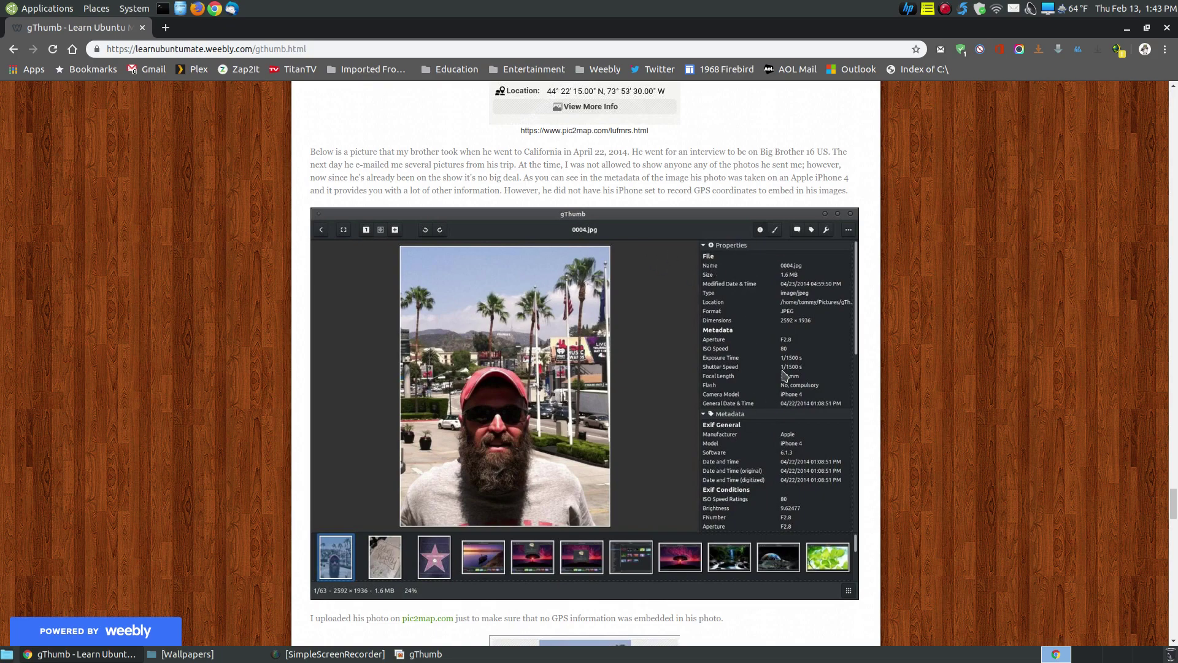
{"action": "scroll", "coordinate": [780, 371], "scroll_direction": "up", "scroll_amount": 2}
{"action": "scroll", "coordinate": [778, 368], "scroll_direction": "up", "scroll_amount": 10}
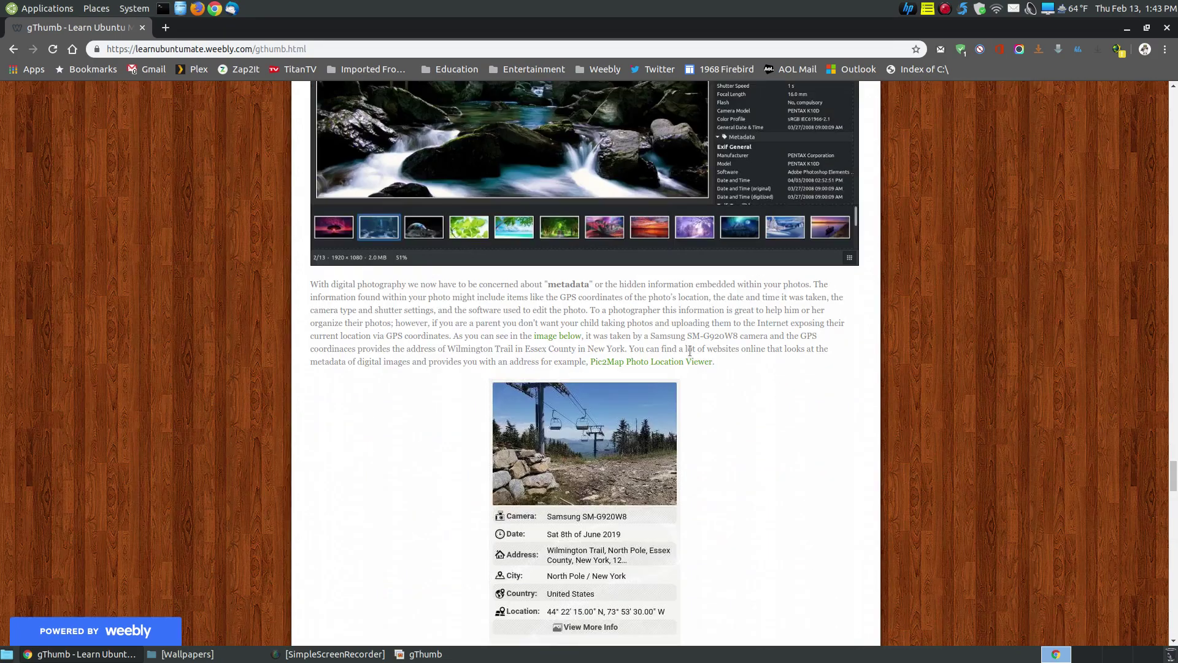
{"action": "scroll", "coordinate": [755, 437], "scroll_direction": "down", "scroll_amount": 5}
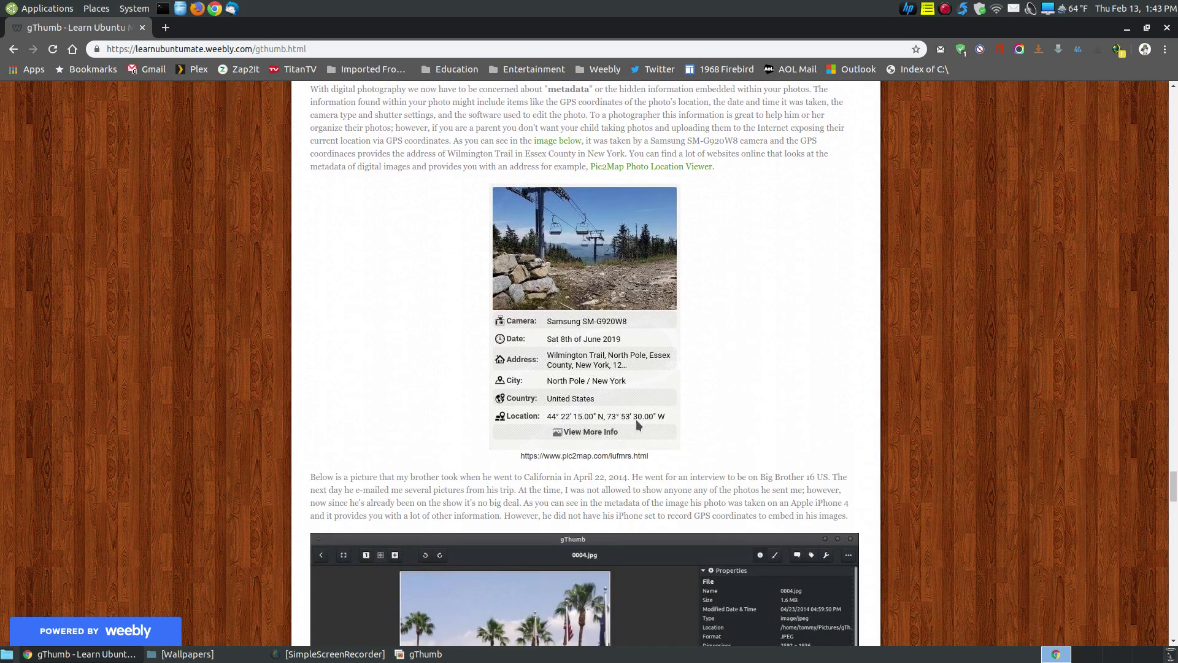
{"action": "scroll", "coordinate": [637, 422], "scroll_direction": "up", "scroll_amount": 1}
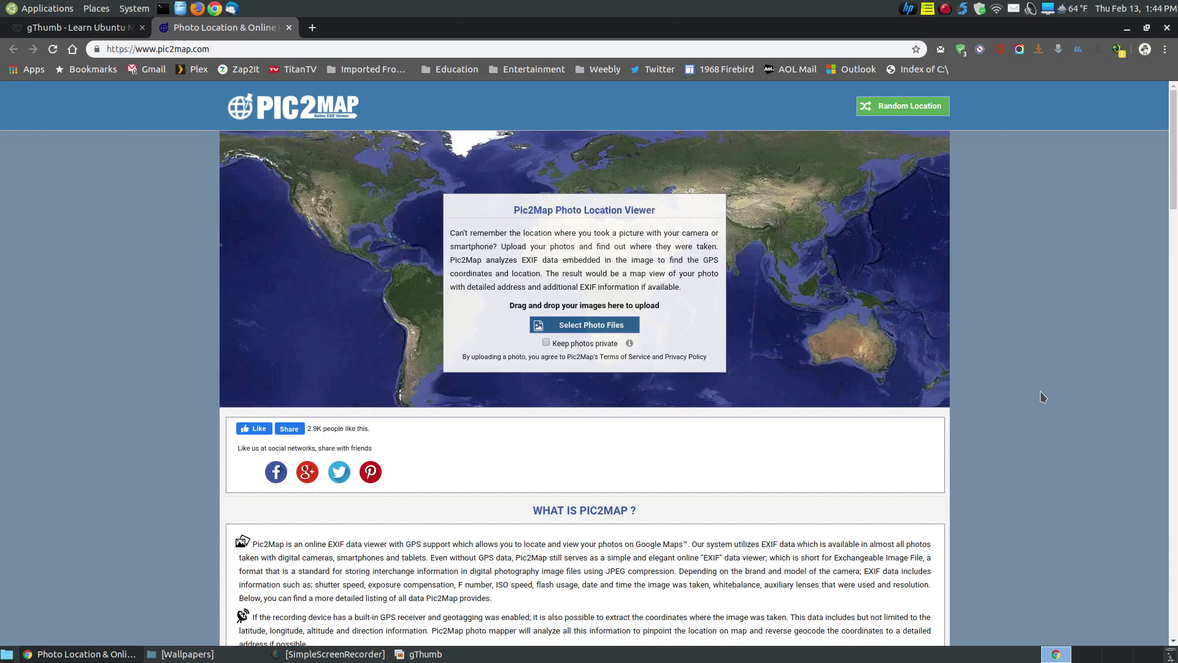
Switch back to the gThumb article tab and open the chairlift photo's Pic2Map location result.
{"action": "scroll", "coordinate": [1043, 397], "scroll_direction": "down", "scroll_amount": 10}
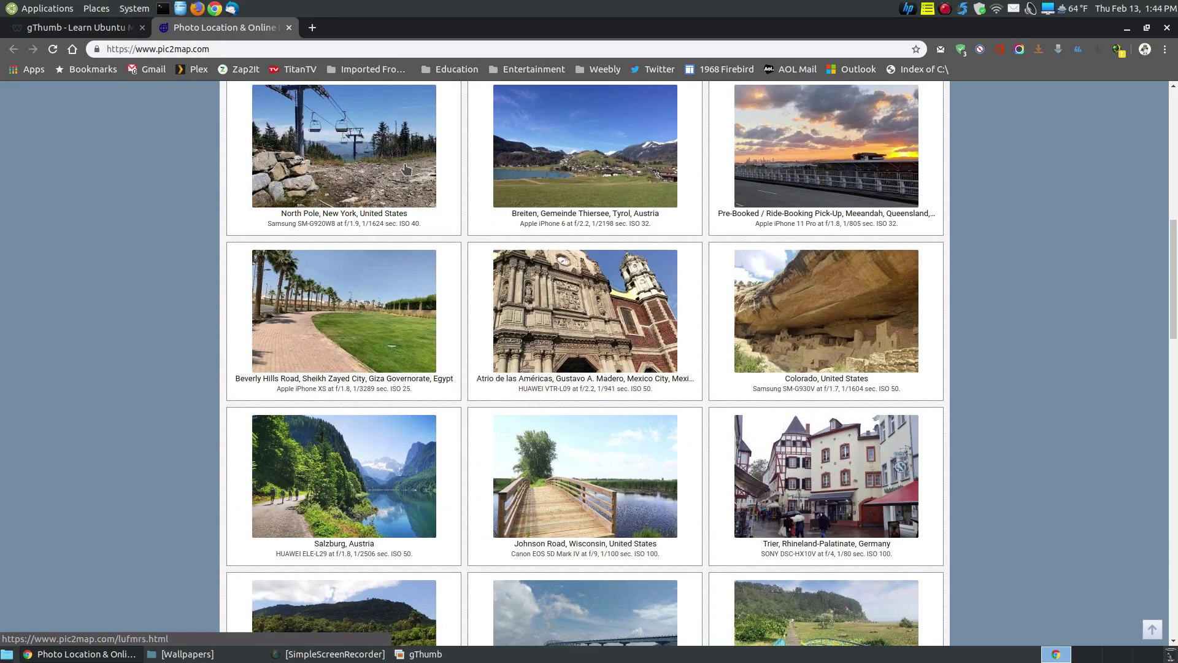
{"action": "left_click", "coordinate": [86, 31]}
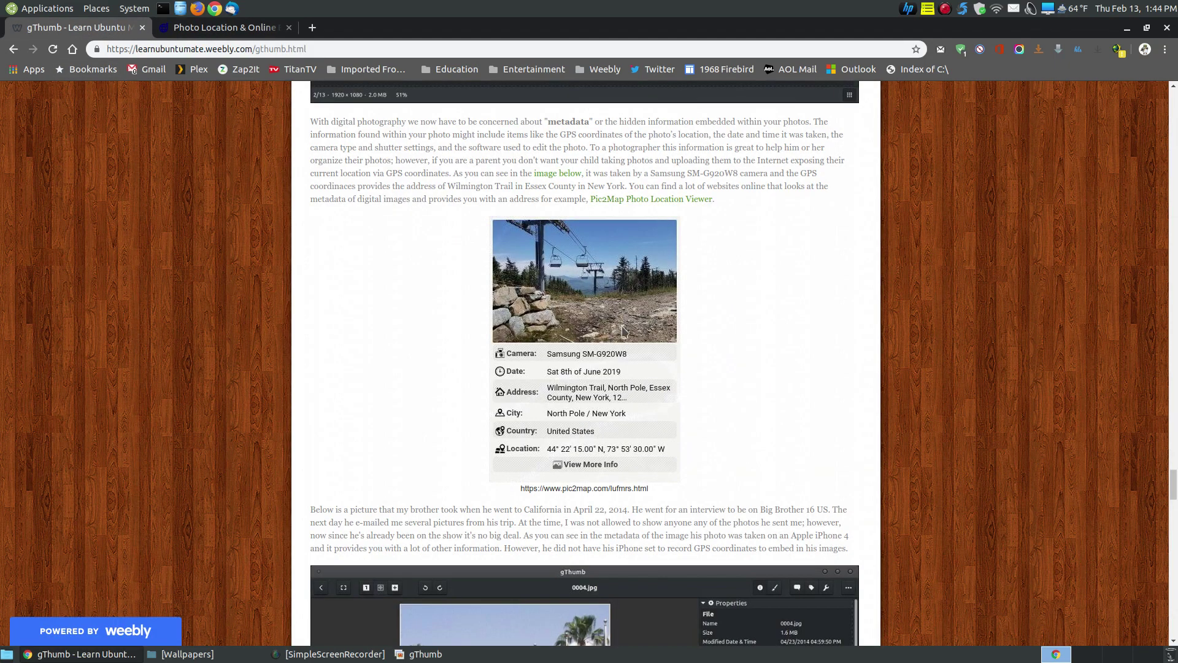
{"action": "left_click", "coordinate": [555, 175]}
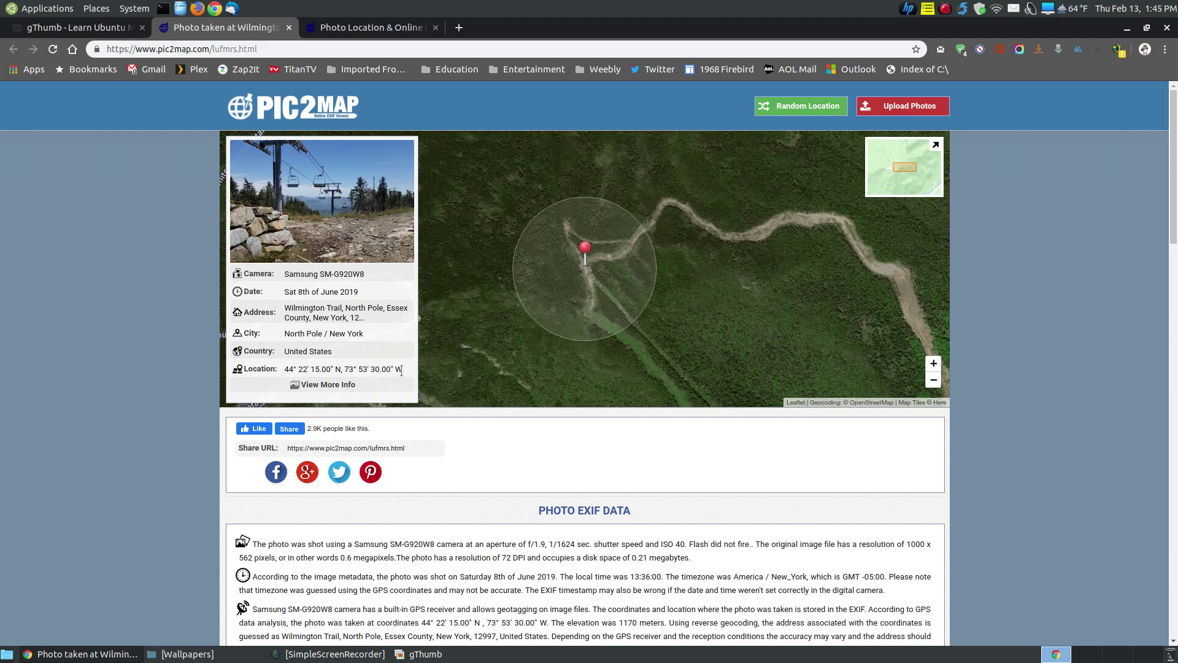
Scroll through the chairlift photo's EXIF, GPS and Location sections on Pic2Map, then back to top.
{"action": "scroll", "coordinate": [1078, 403], "scroll_direction": "down", "scroll_amount": 6}
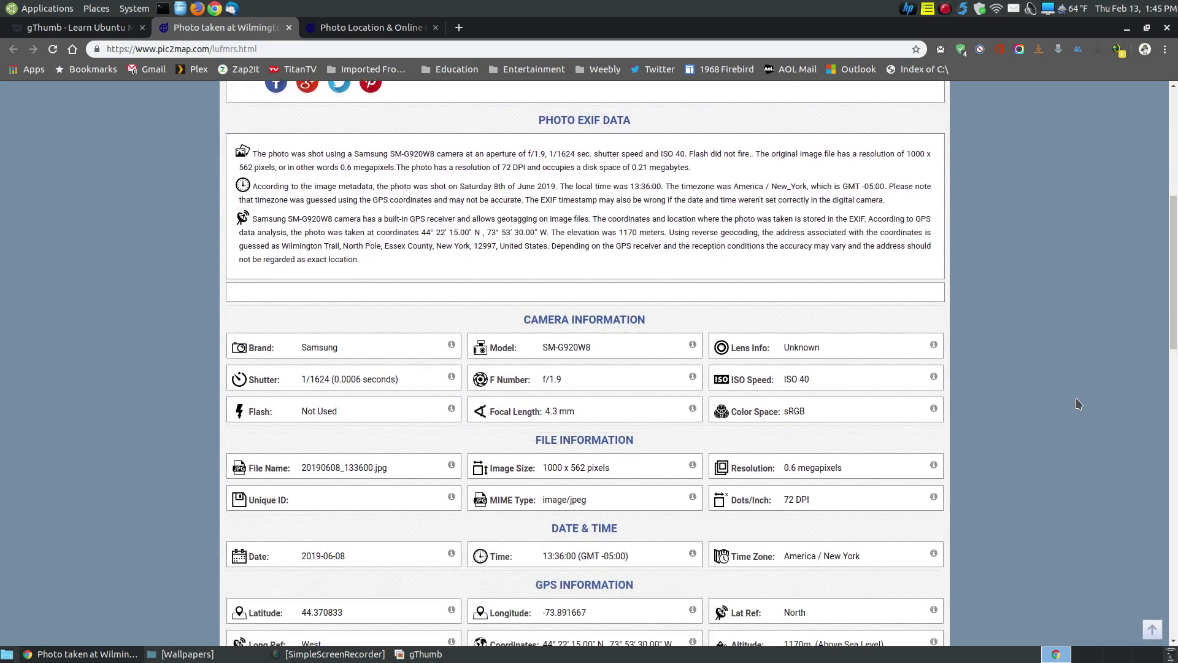
{"action": "scroll", "coordinate": [1078, 403], "scroll_direction": "down", "scroll_amount": 3}
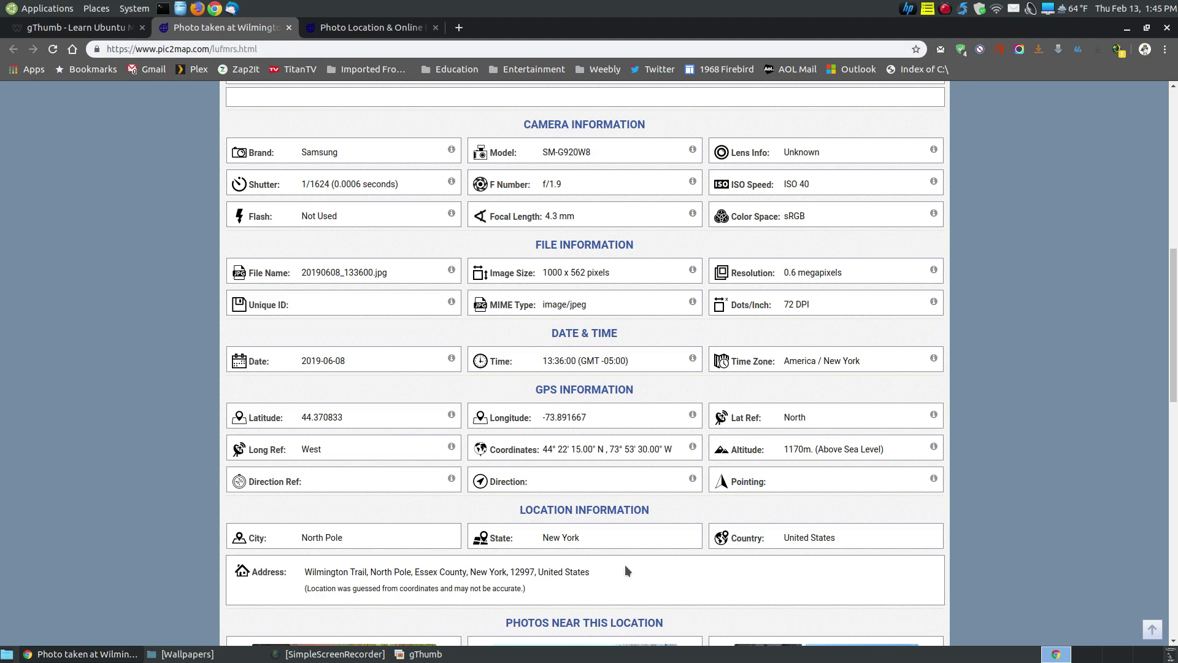
{"action": "scroll", "coordinate": [618, 525], "scroll_direction": "down", "scroll_amount": 3}
{"action": "scroll", "coordinate": [615, 521], "scroll_direction": "up", "scroll_amount": 3}
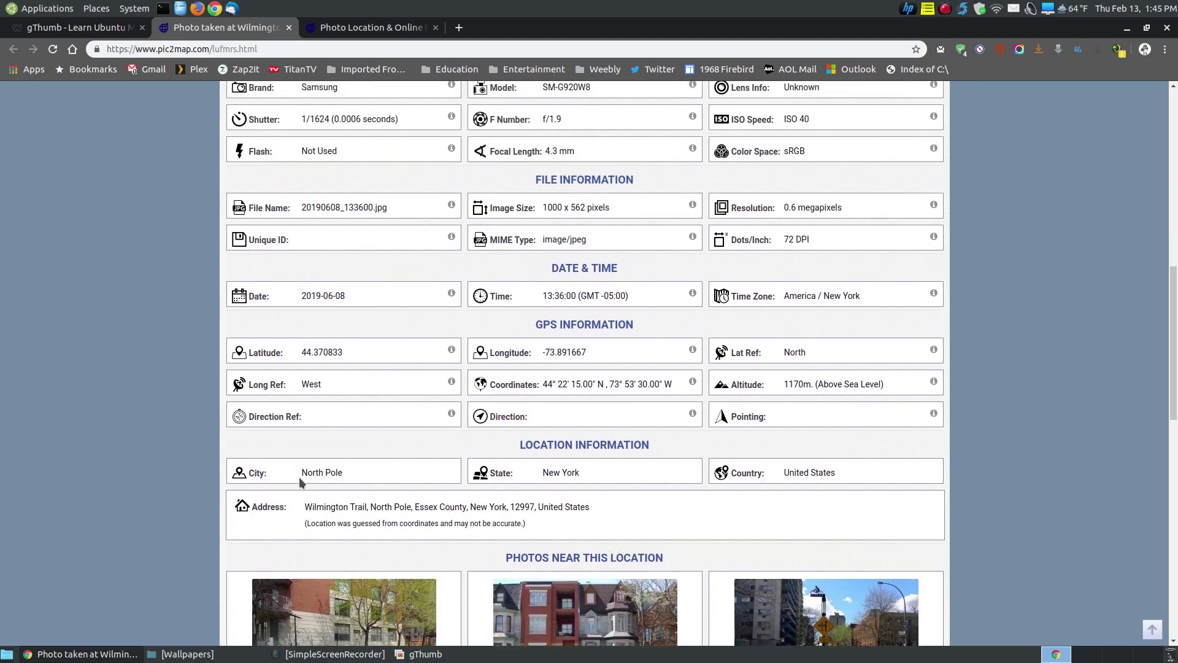
{"action": "scroll", "coordinate": [515, 553], "scroll_direction": "up", "scroll_amount": 8}
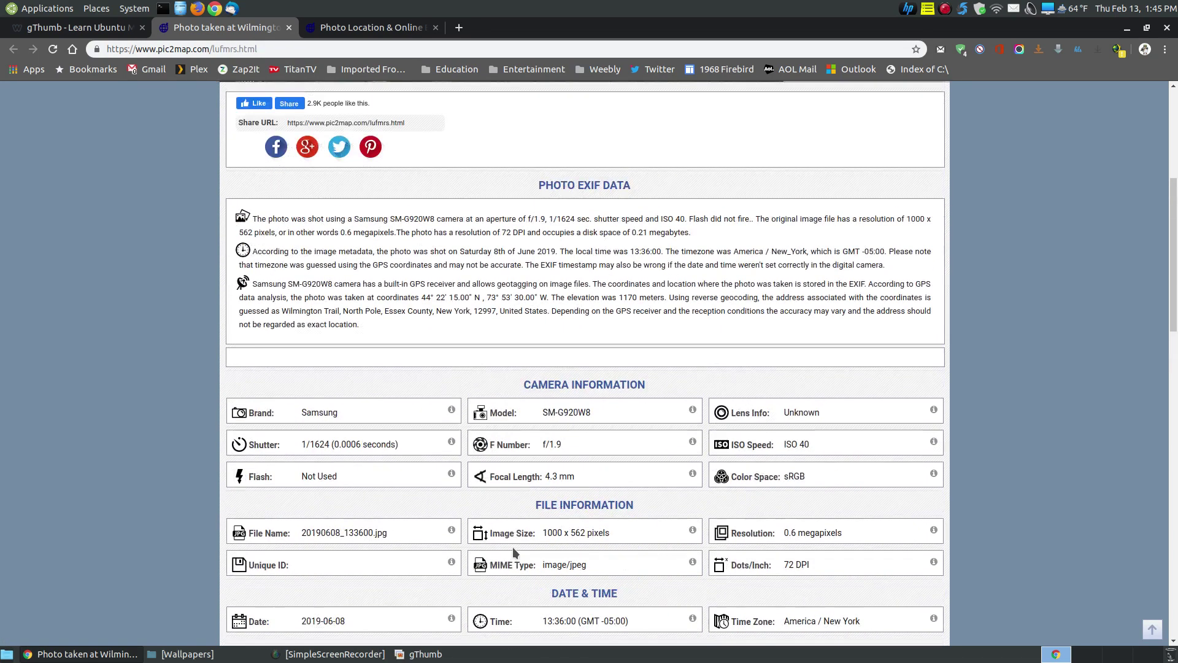
{"action": "scroll", "coordinate": [514, 552], "scroll_direction": "up", "scroll_amount": 4}
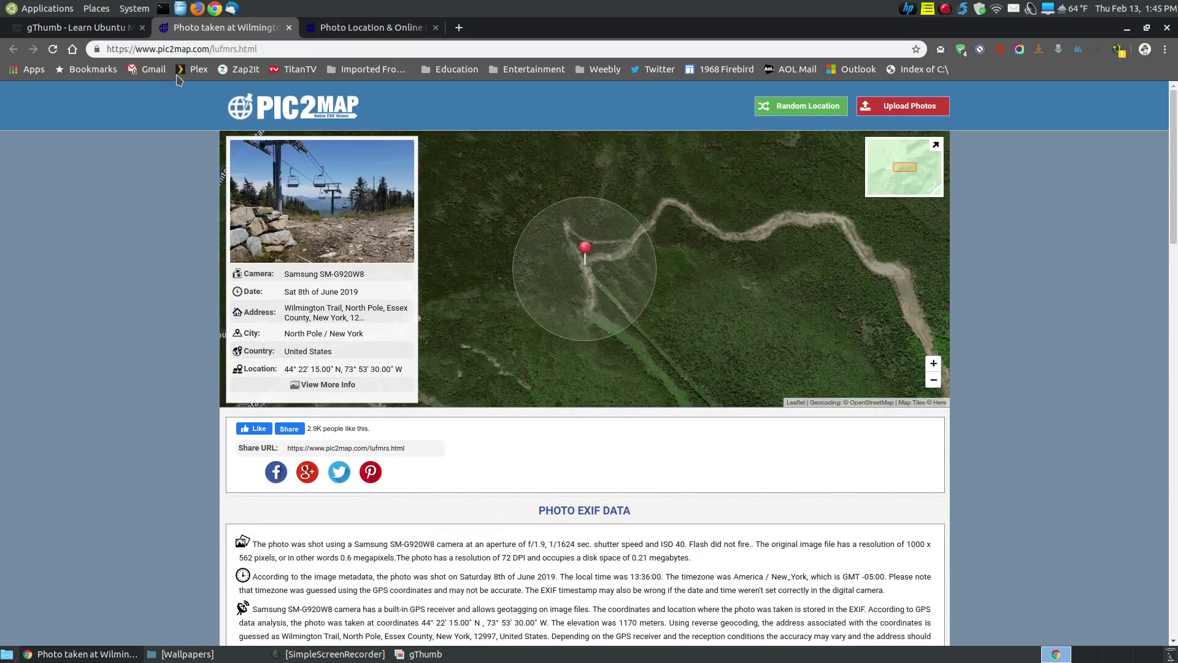
Return to the Learn Ubuntu MATE gThumb article and read through its metadata-removal section.
{"action": "left_click", "coordinate": [101, 27]}
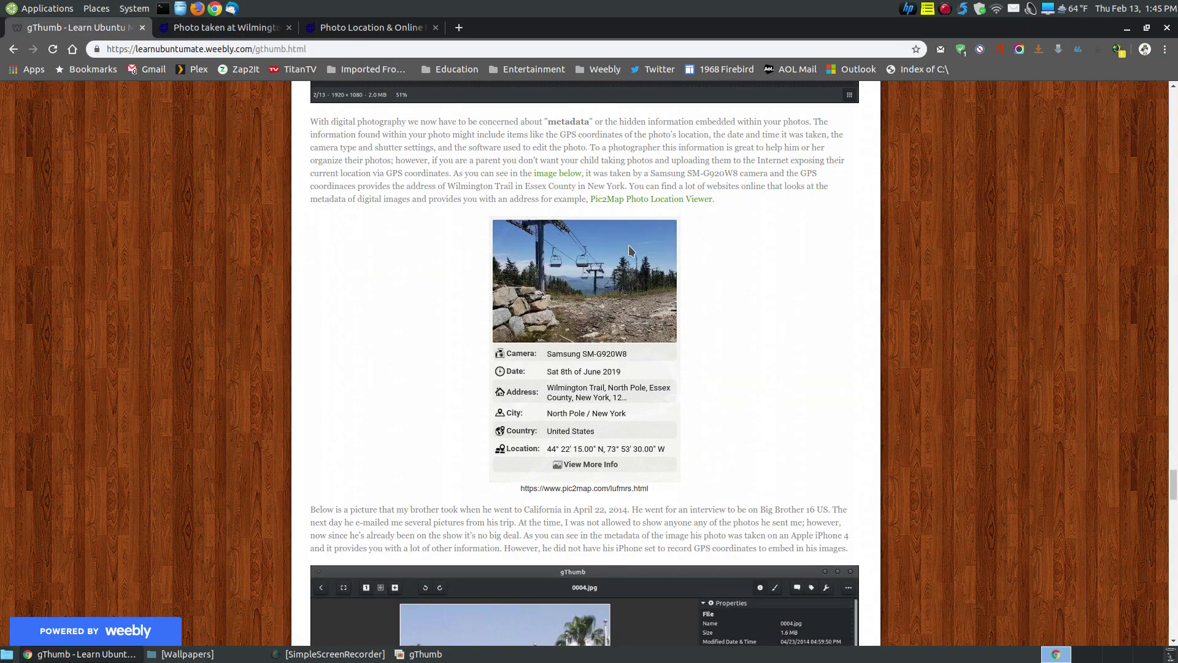
{"action": "scroll", "coordinate": [848, 447], "scroll_direction": "down", "scroll_amount": 10}
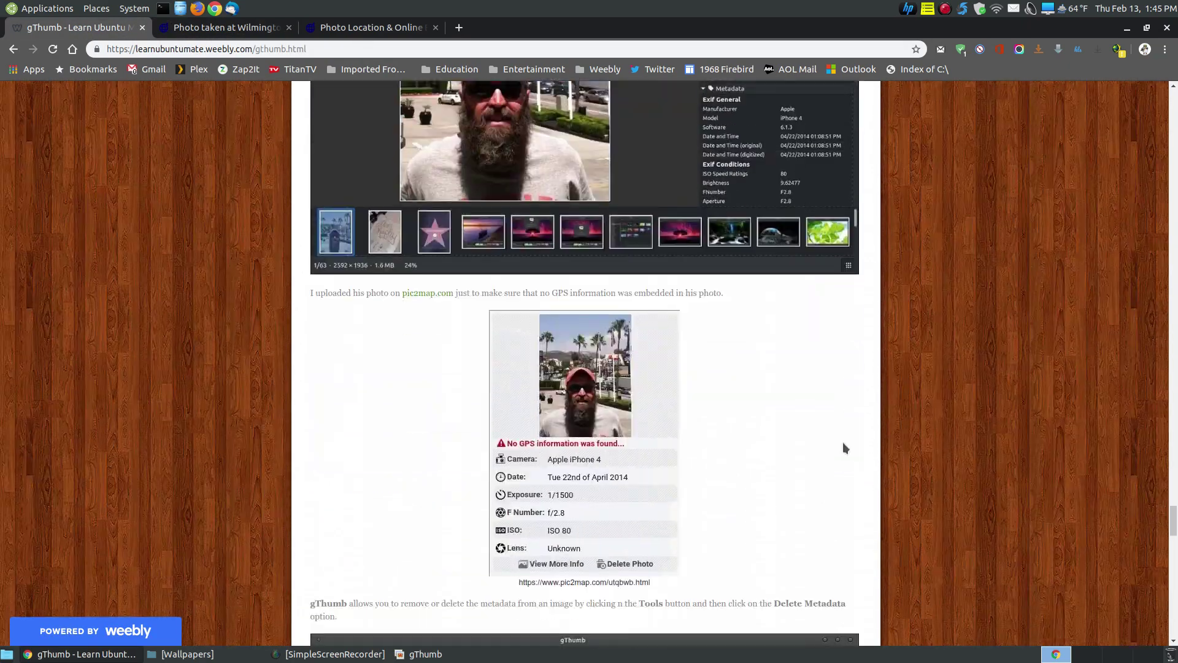
{"action": "scroll", "coordinate": [677, 382], "scroll_direction": "up", "scroll_amount": 5}
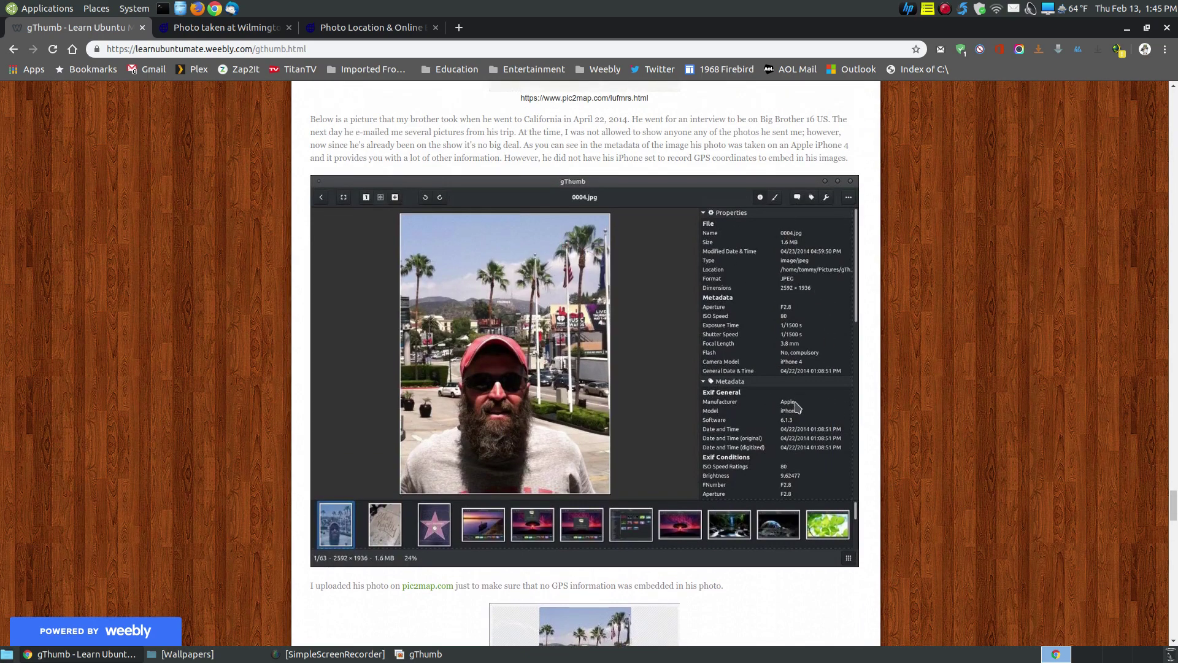
{"action": "scroll", "coordinate": [786, 397], "scroll_direction": "down", "scroll_amount": 2}
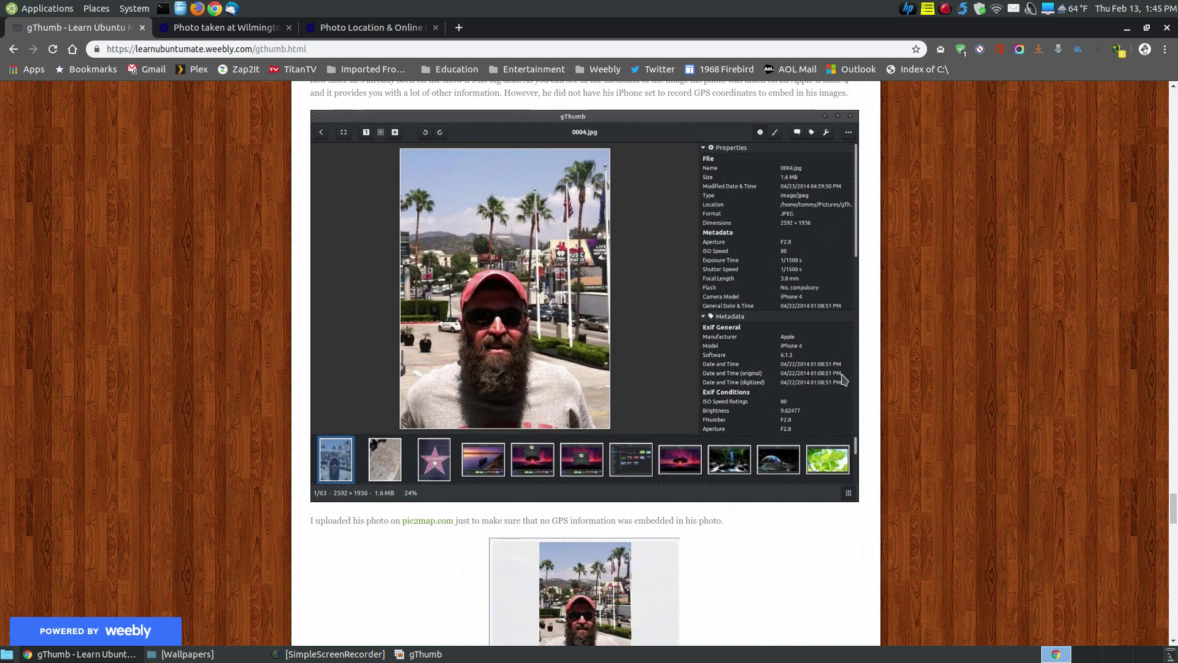
{"action": "scroll", "coordinate": [1068, 465], "scroll_direction": "down", "scroll_amount": 9}
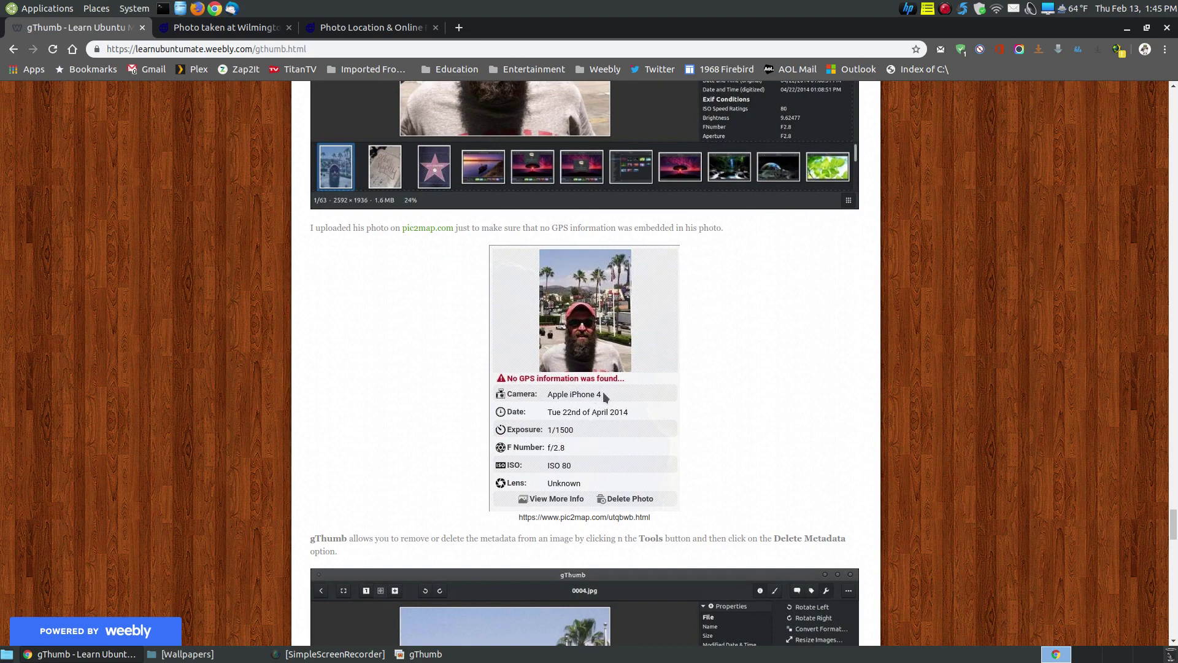
{"action": "scroll", "coordinate": [800, 437], "scroll_direction": "down", "scroll_amount": 2}
{"action": "scroll", "coordinate": [796, 429], "scroll_direction": "up", "scroll_amount": 5}
{"action": "scroll", "coordinate": [976, 429], "scroll_direction": "down", "scroll_amount": 14}
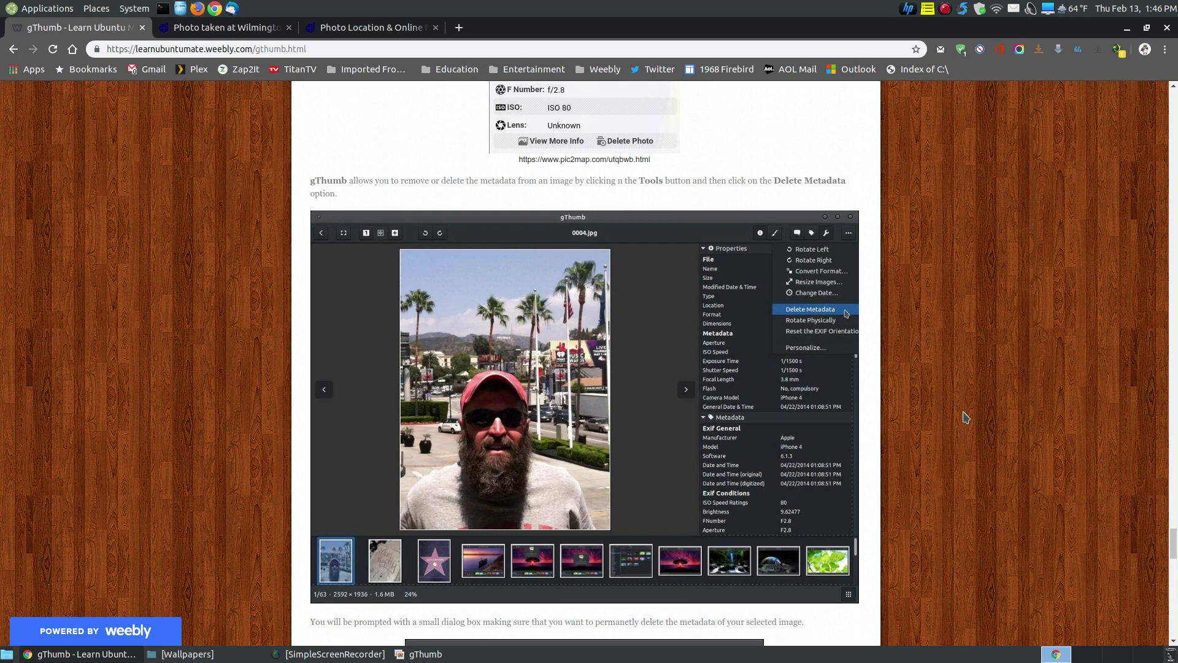
{"action": "scroll", "coordinate": [965, 417], "scroll_direction": "down", "scroll_amount": 2}
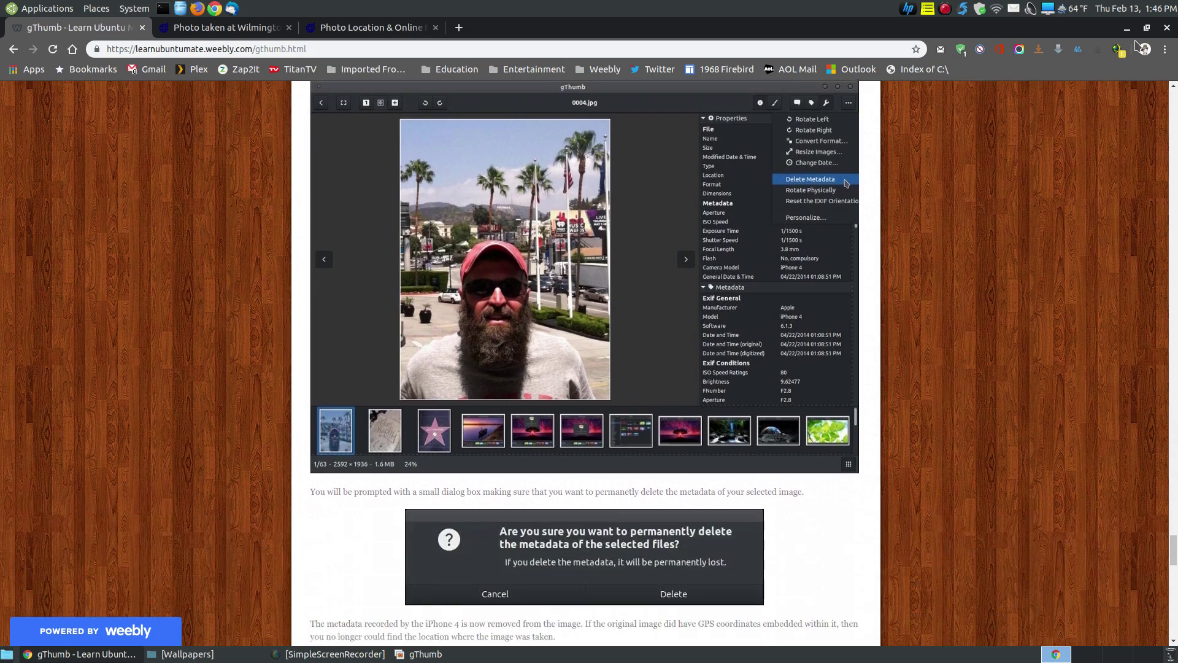
Minimize Chrome, nudge the gThumb window up-left, and show the boat photo's image tools.
{"action": "left_click", "coordinate": [1127, 29]}
{"action": "left_click_drag", "start_coordinate": [661, 137], "coordinate": [649, 131]}
{"action": "left_click", "coordinate": [893, 154]}
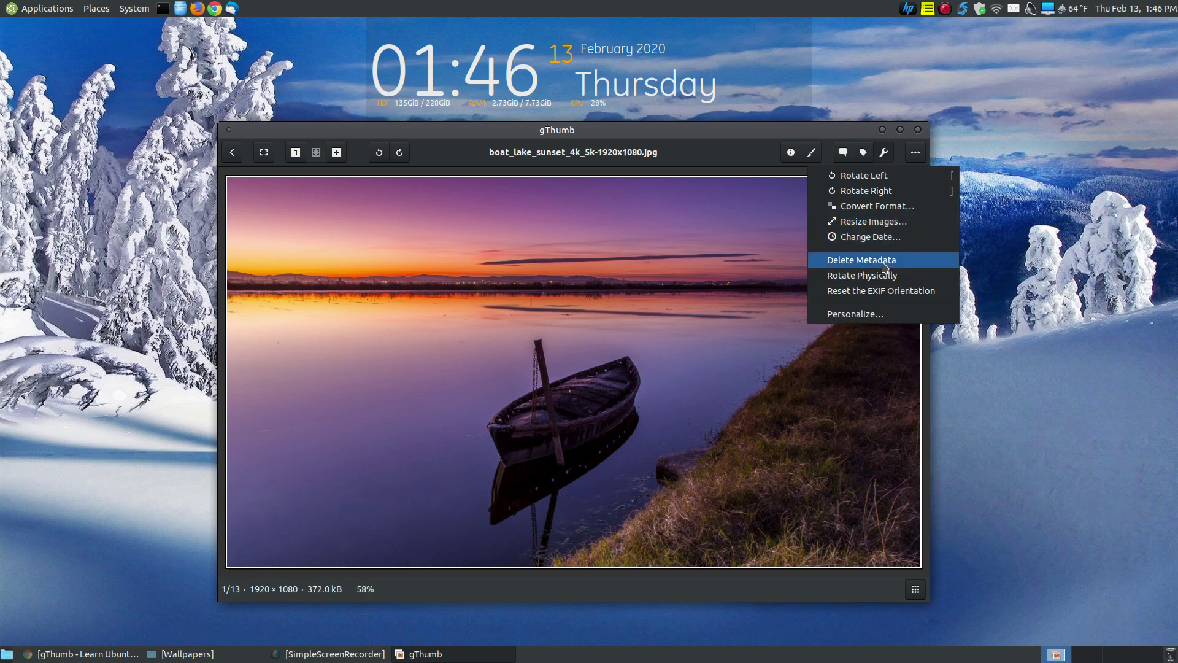
{"action": "left_click", "coordinate": [874, 314]}
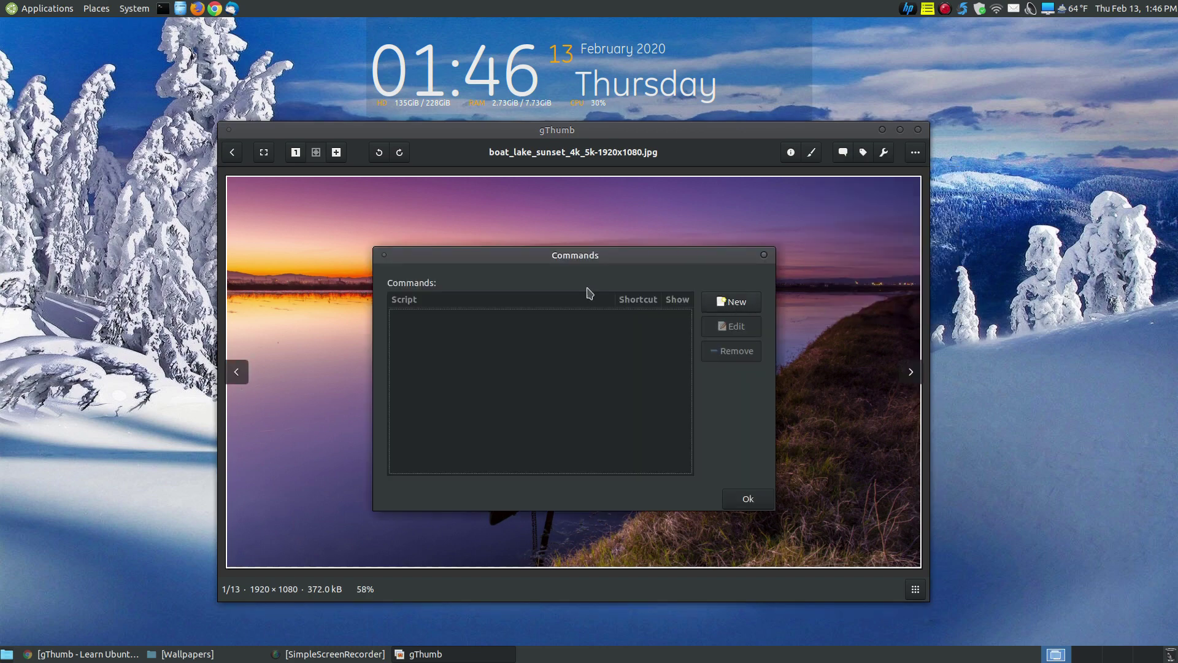
{"action": "left_click", "coordinate": [764, 255]}
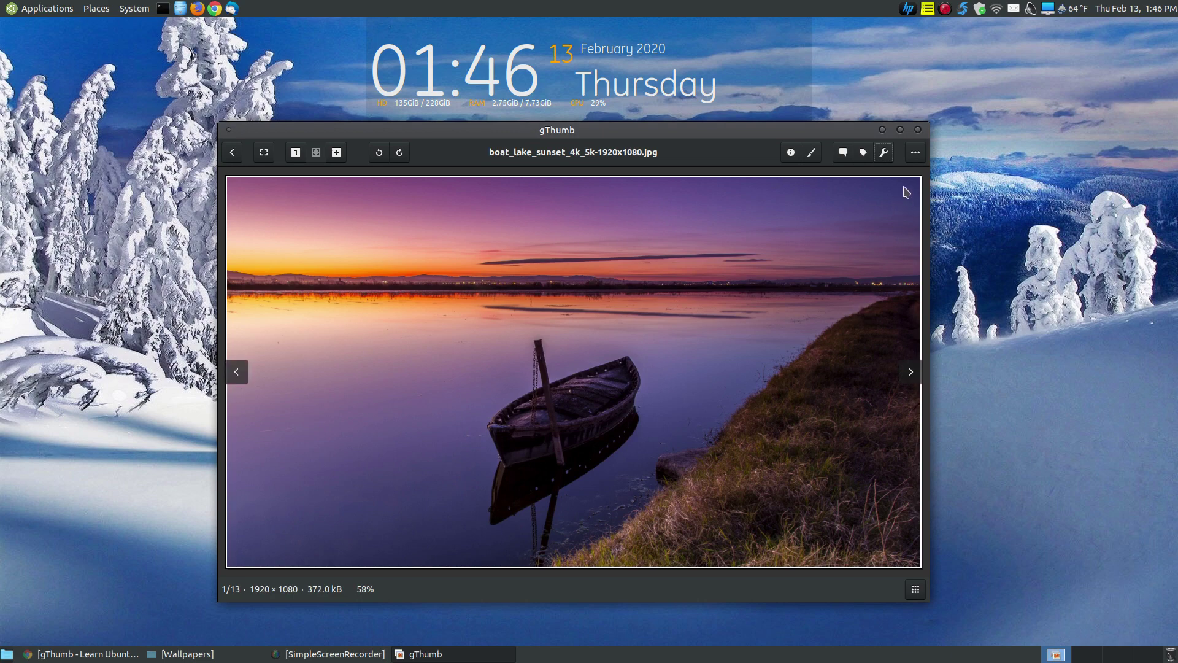
{"action": "left_click", "coordinate": [914, 152]}
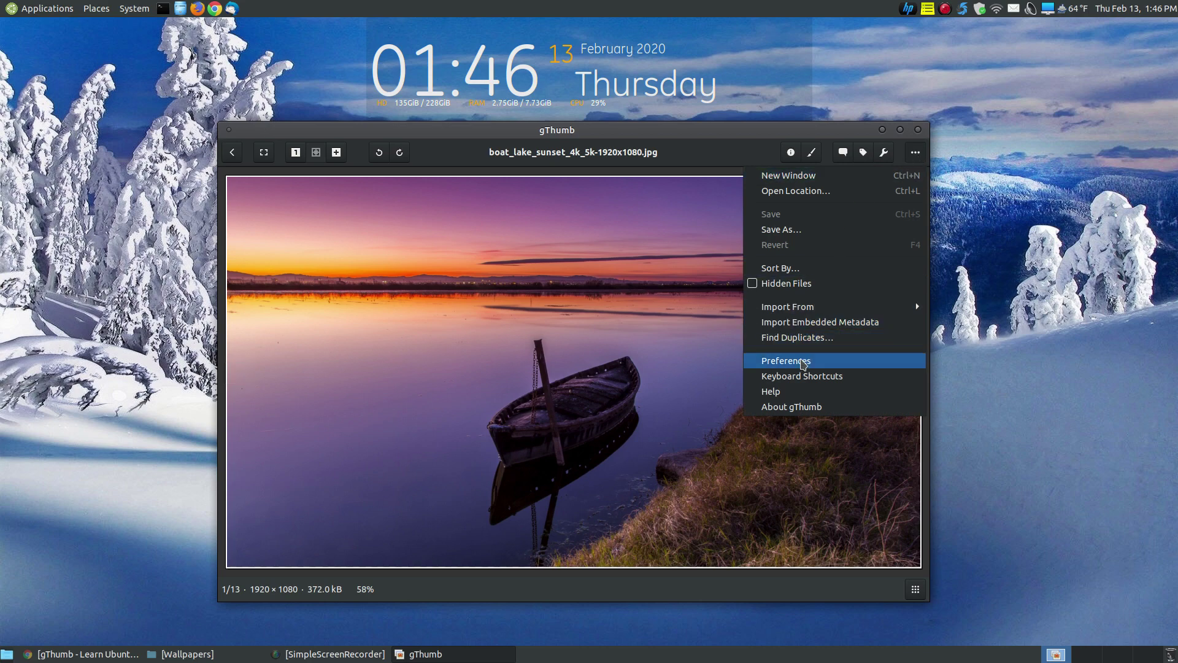
{"action": "left_click", "coordinate": [803, 363]}
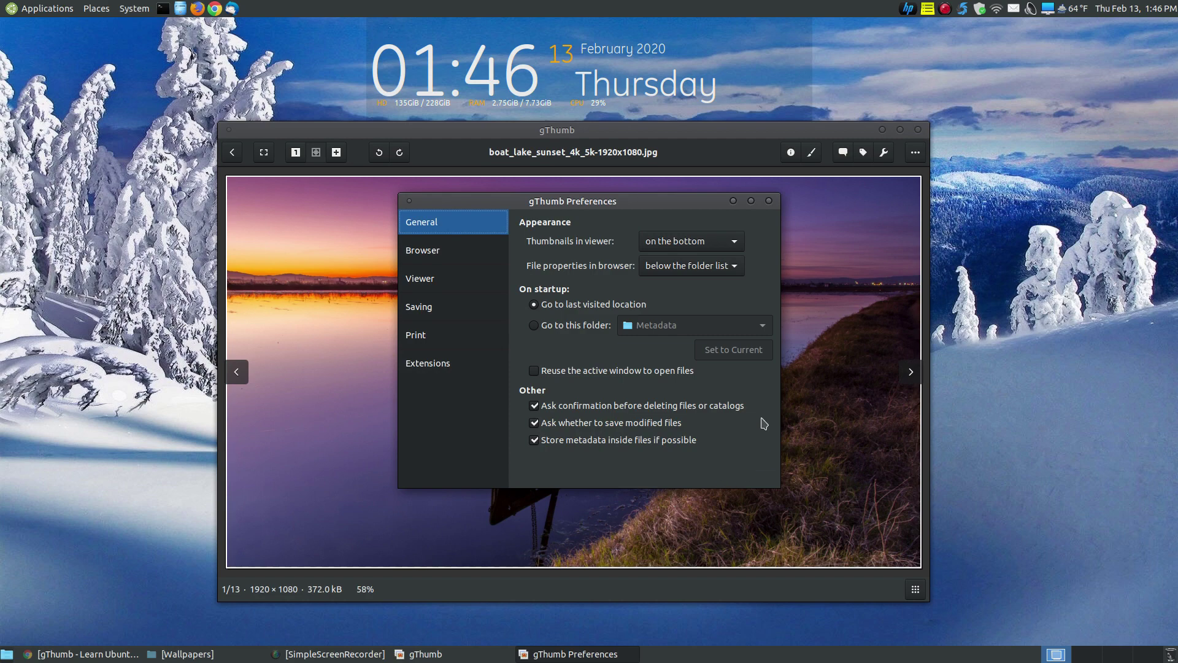
{"action": "left_click", "coordinate": [768, 201]}
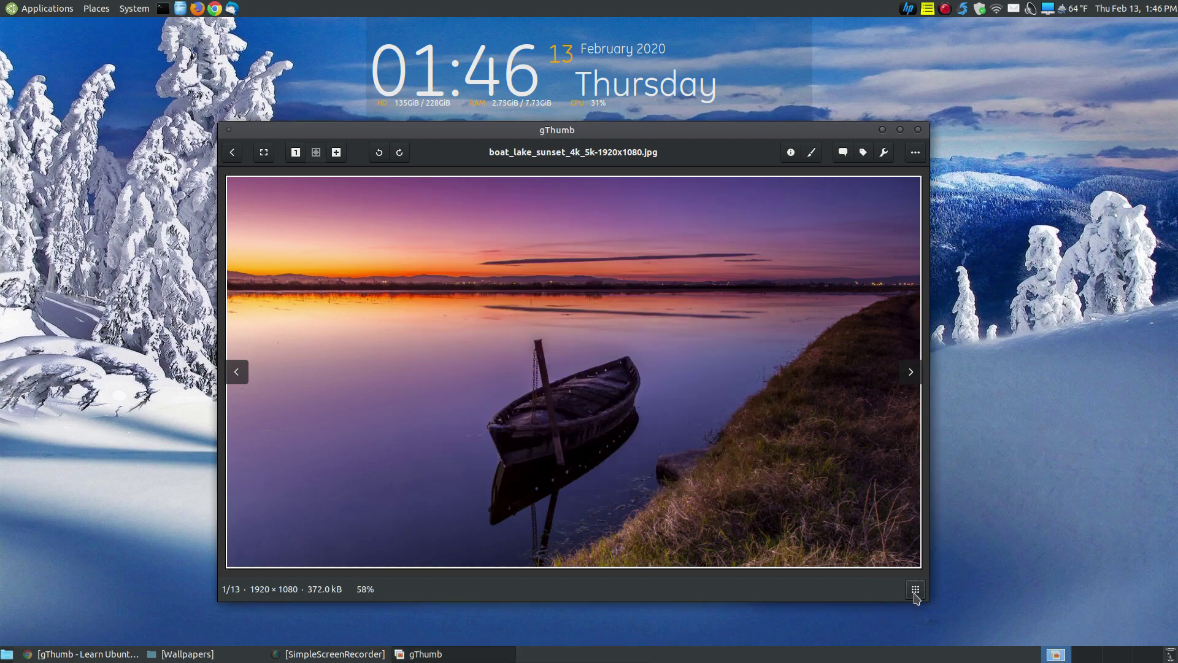
Show the thumbnail strip under the boat photo and open gThumb Preferences.
{"action": "left_click", "coordinate": [916, 590]}
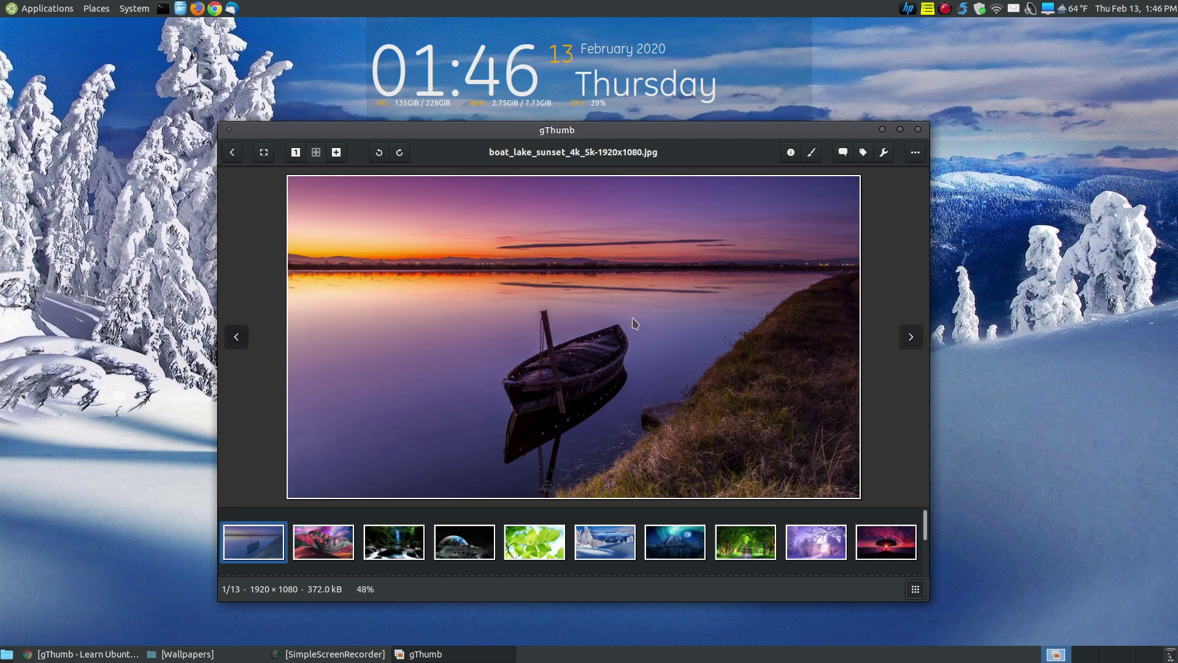
{"action": "left_click", "coordinate": [913, 153]}
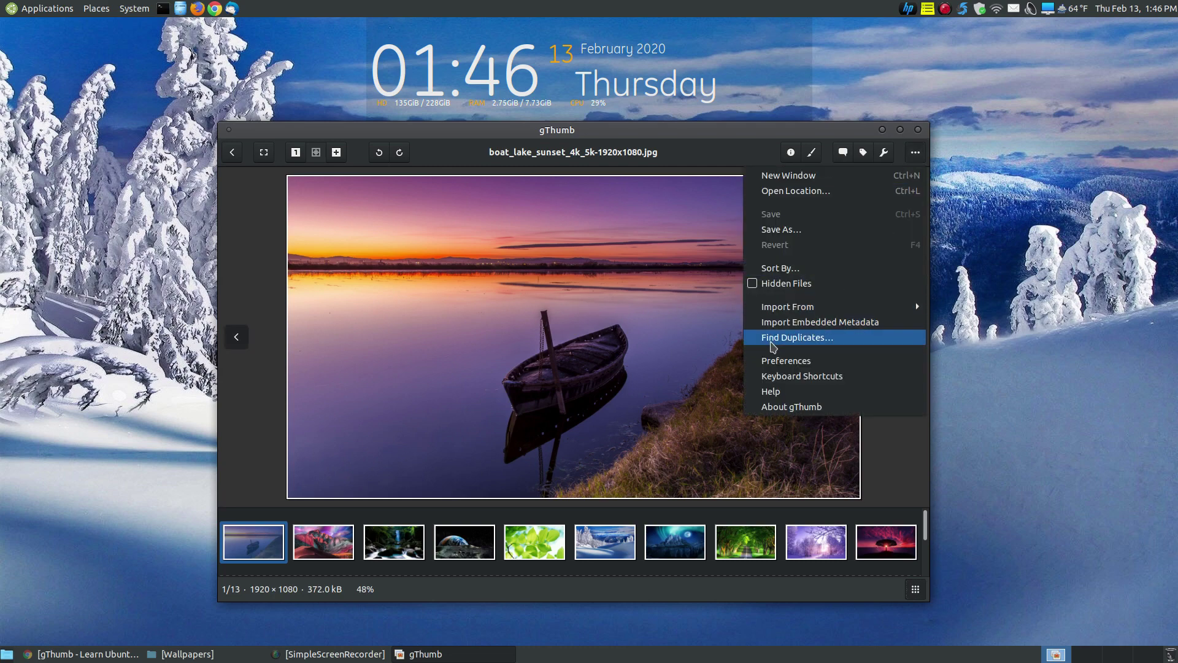
{"action": "left_click", "coordinate": [784, 360]}
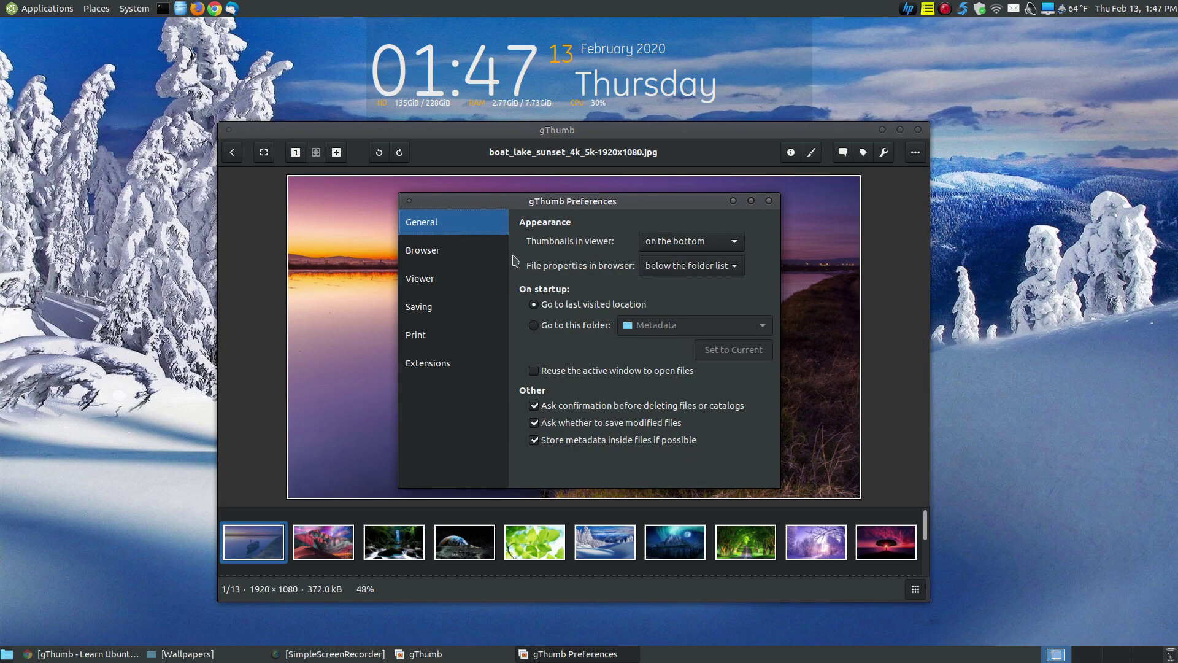
Switch Thumbnails in viewer to 'on the side', then back to 'on the bottom'.
{"action": "left_click", "coordinate": [734, 241]}
{"action": "left_click", "coordinate": [675, 258]}
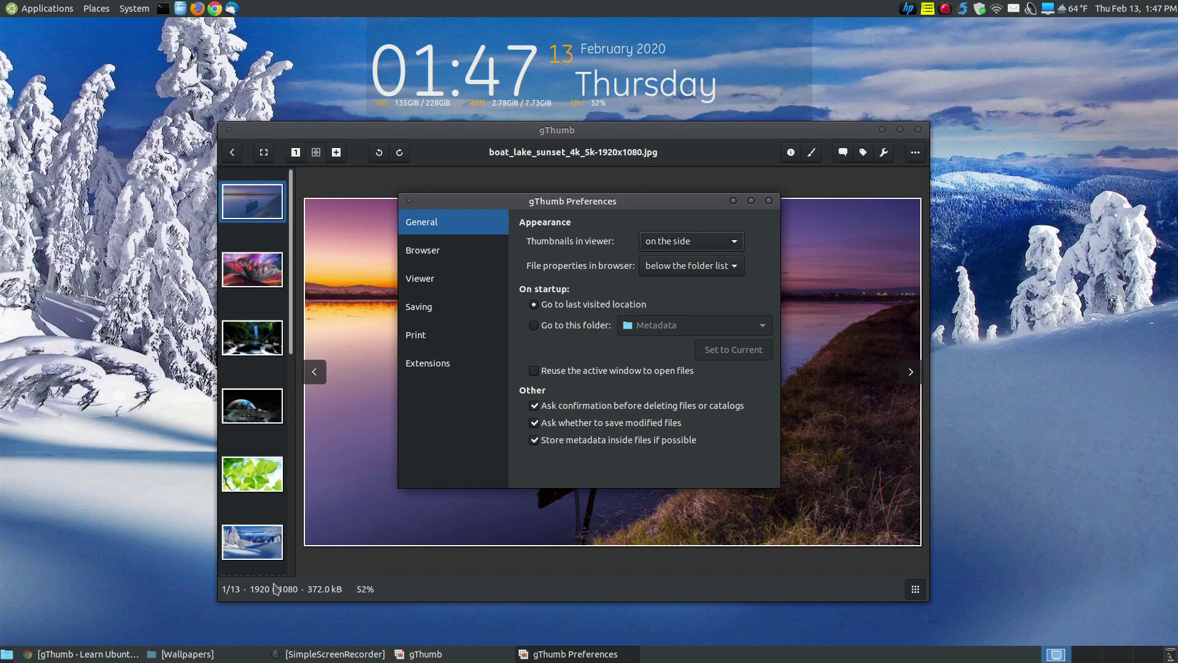
{"action": "left_click", "coordinate": [737, 244]}
{"action": "left_click", "coordinate": [673, 223]}
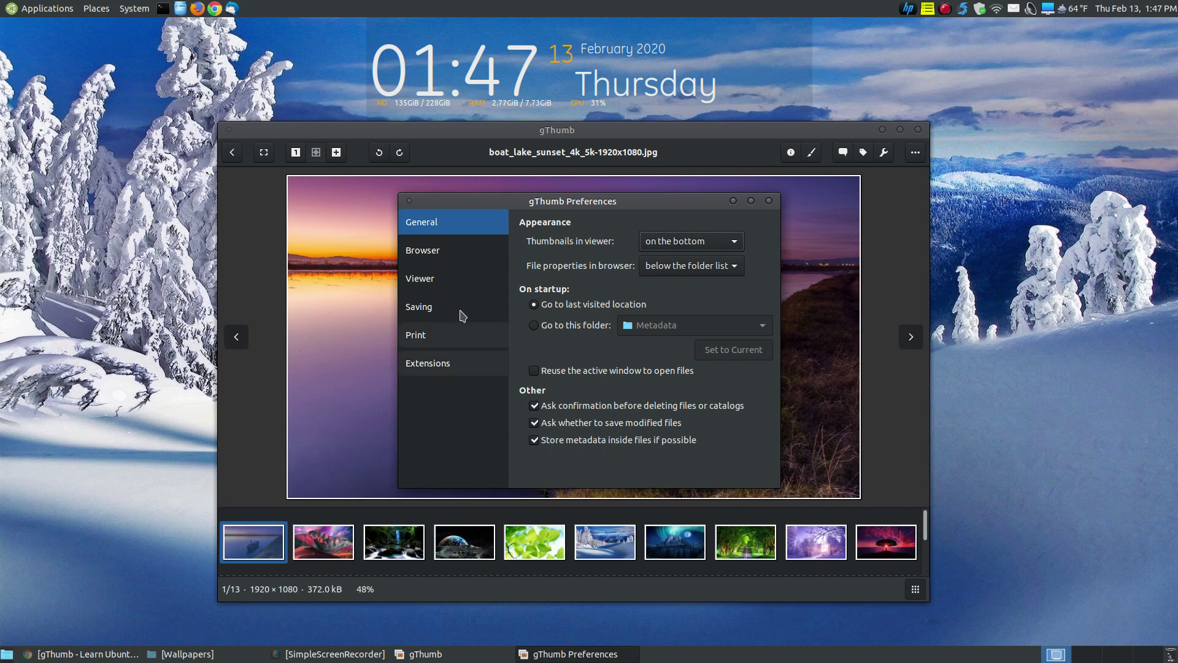
Browse the Browser and Viewer preference pages, leaving the slideshow transition effect at None.
{"action": "left_click", "coordinate": [432, 254]}
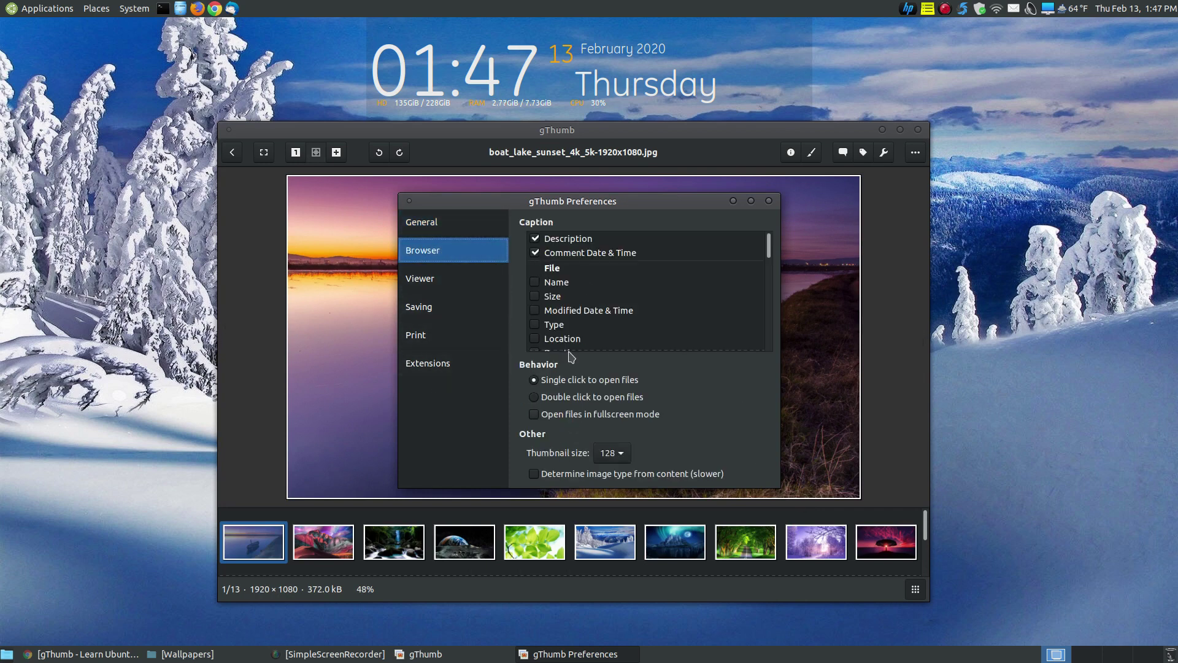
{"action": "left_click", "coordinate": [424, 279]}
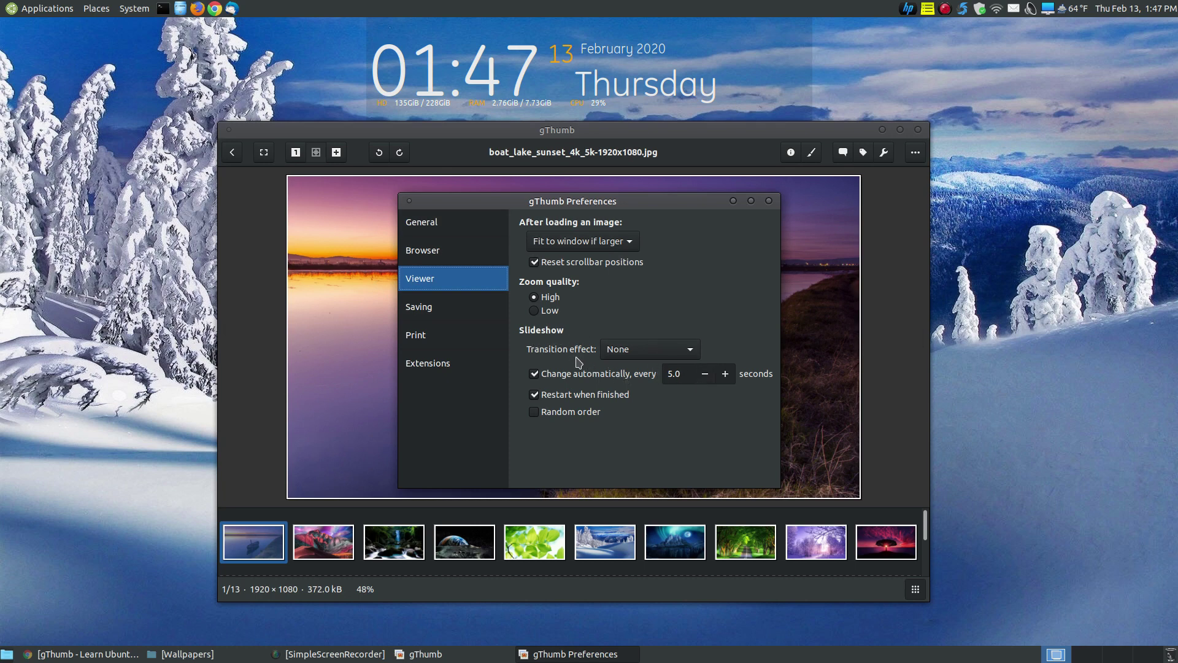
{"action": "left_click", "coordinate": [690, 349]}
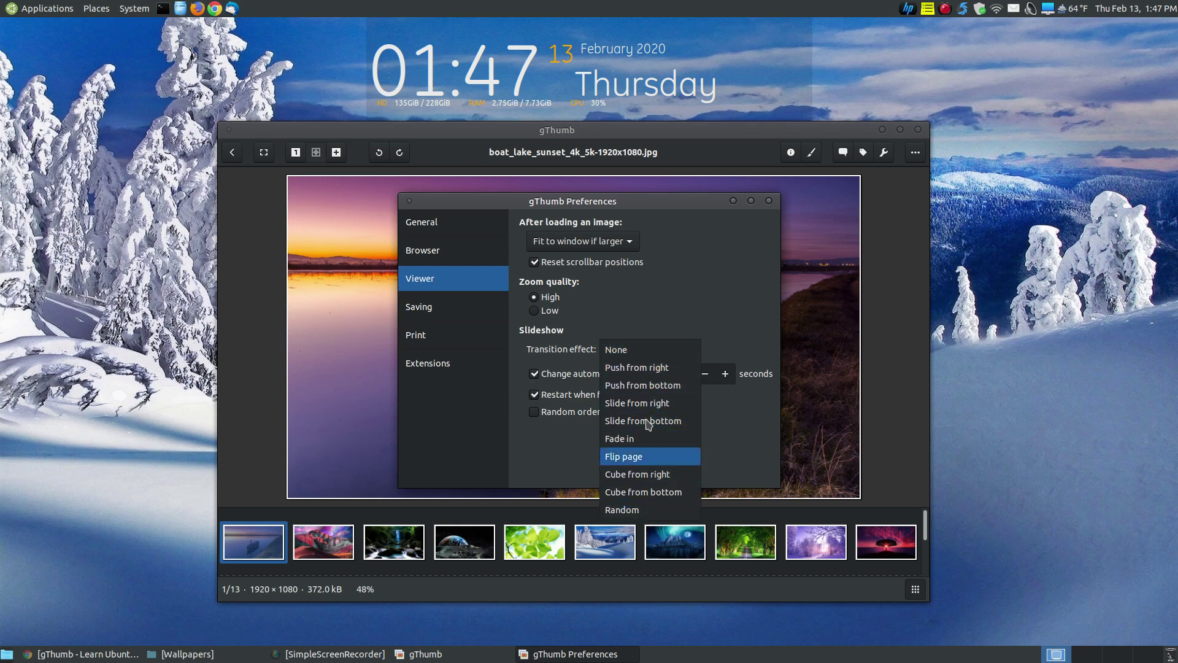
{"action": "left_click", "coordinate": [637, 353]}
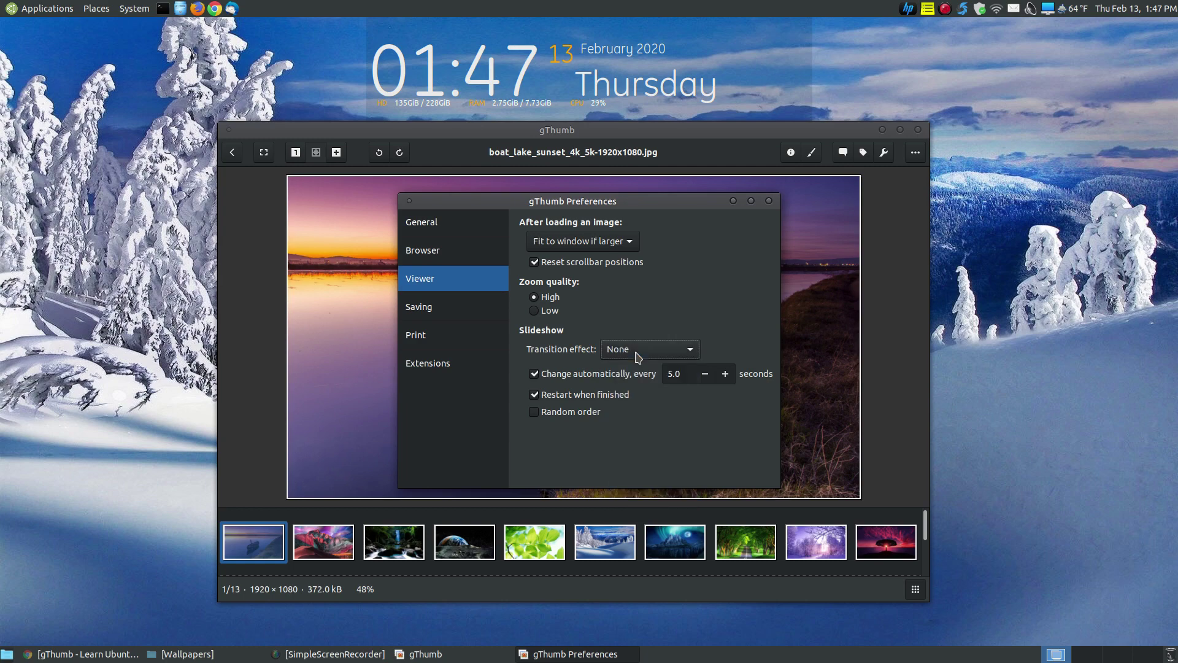
{"action": "left_click", "coordinate": [638, 357]}
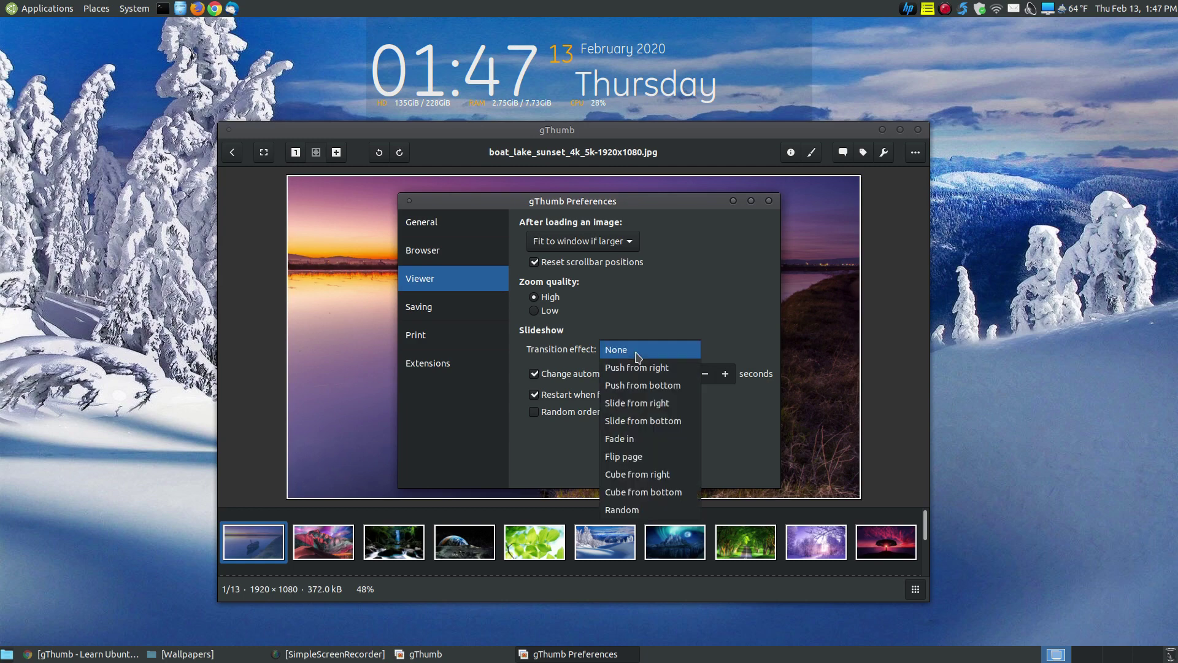
{"action": "left_click", "coordinate": [685, 293]}
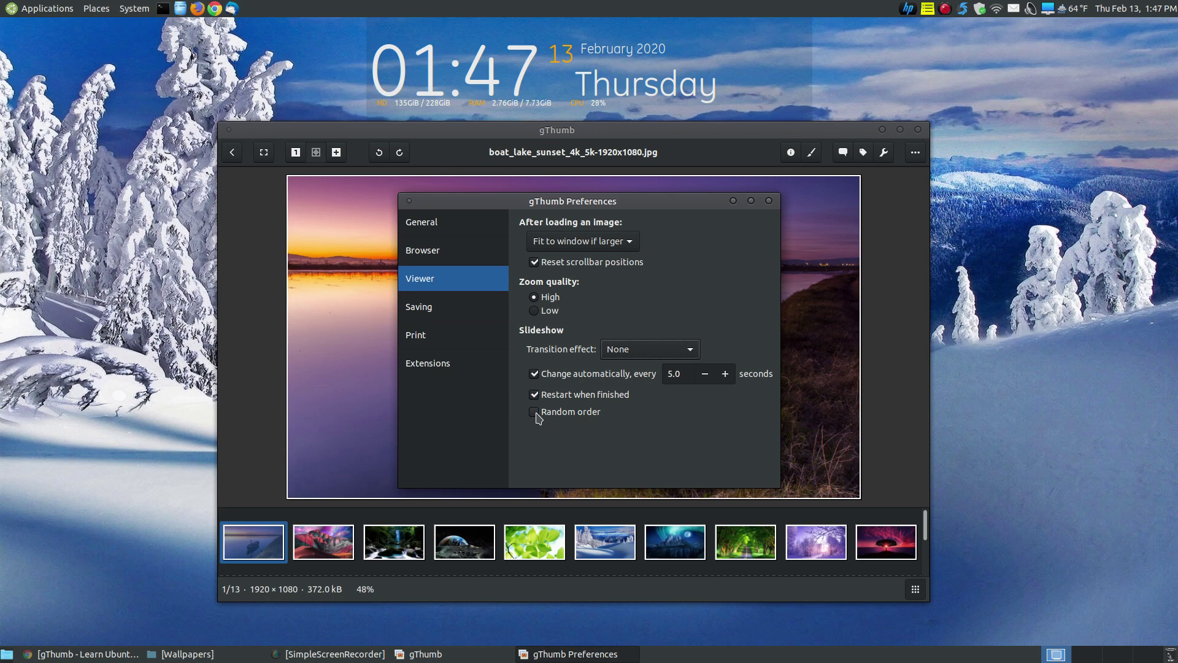
Review the Saving, Print and Extensions preference pages, scrolling the installed extensions list.
{"action": "left_click", "coordinate": [418, 306]}
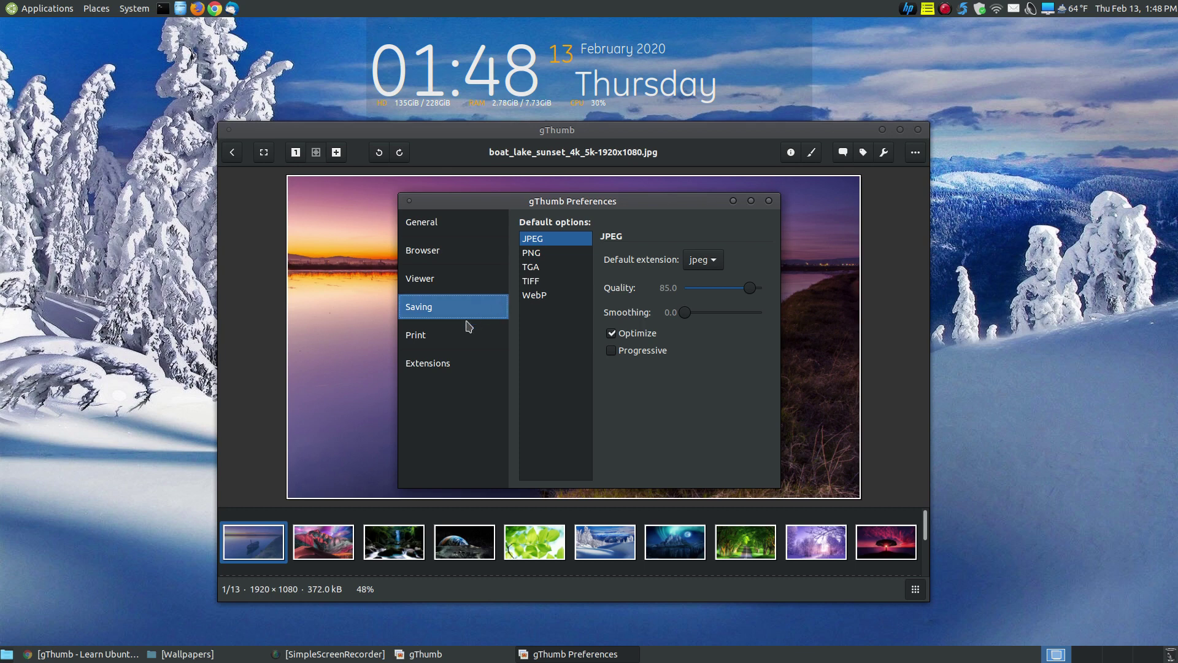
{"action": "left_click", "coordinate": [434, 338]}
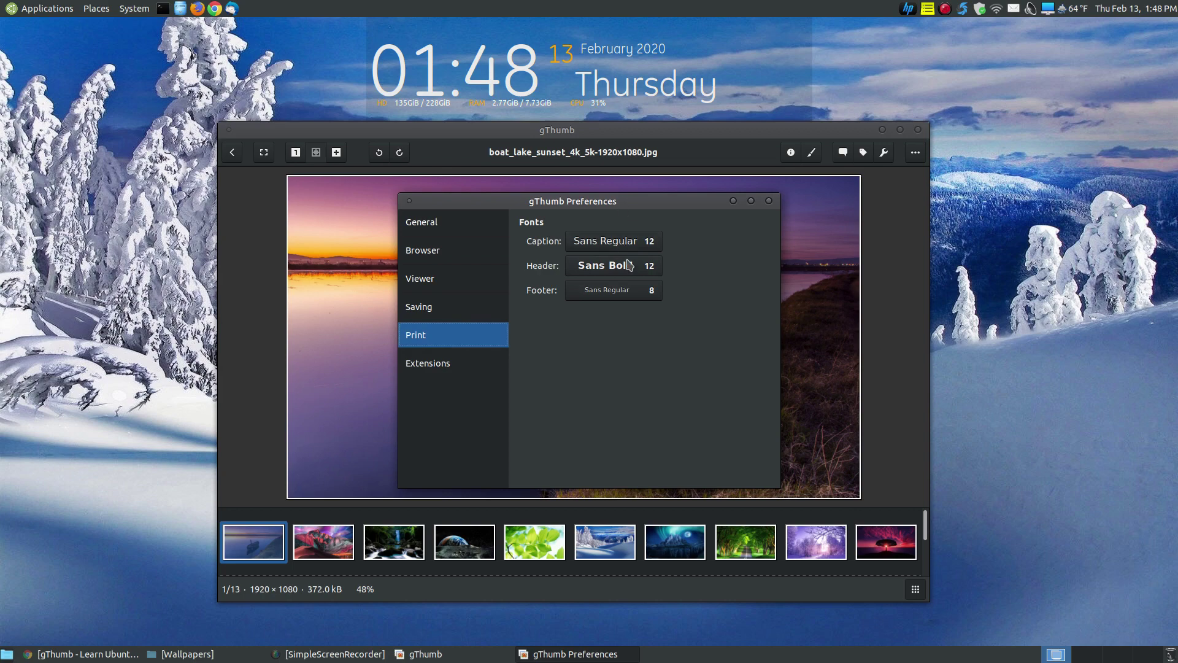
{"action": "left_click", "coordinate": [423, 367]}
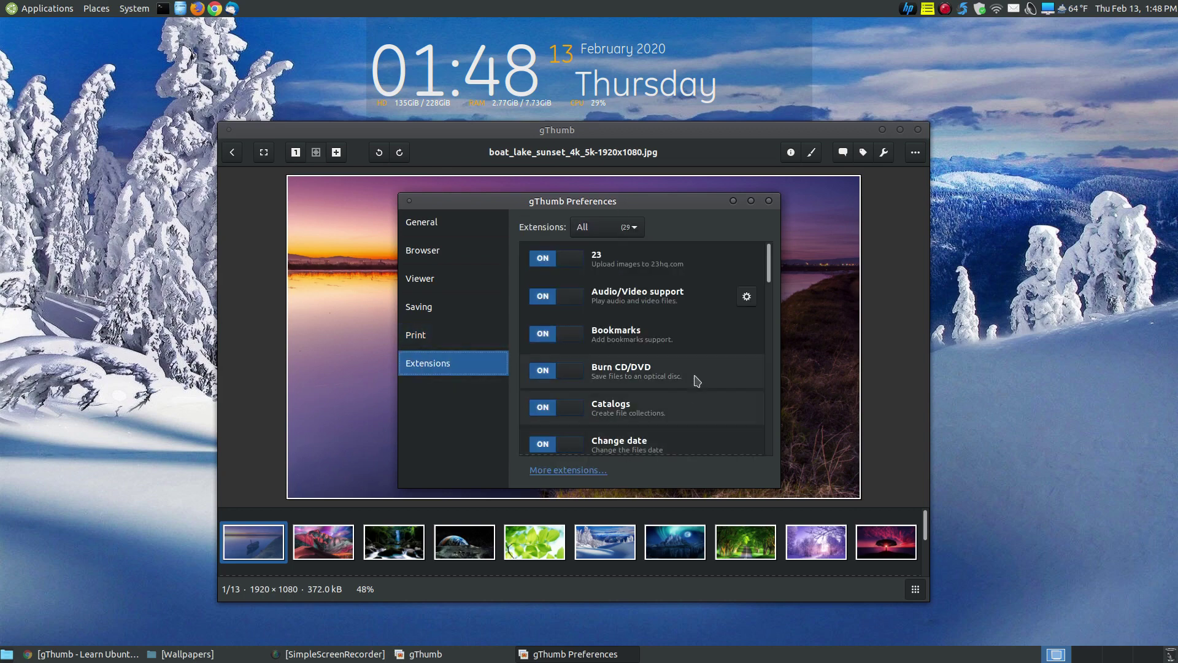
{"action": "scroll", "coordinate": [680, 308], "scroll_direction": "down", "scroll_amount": 15}
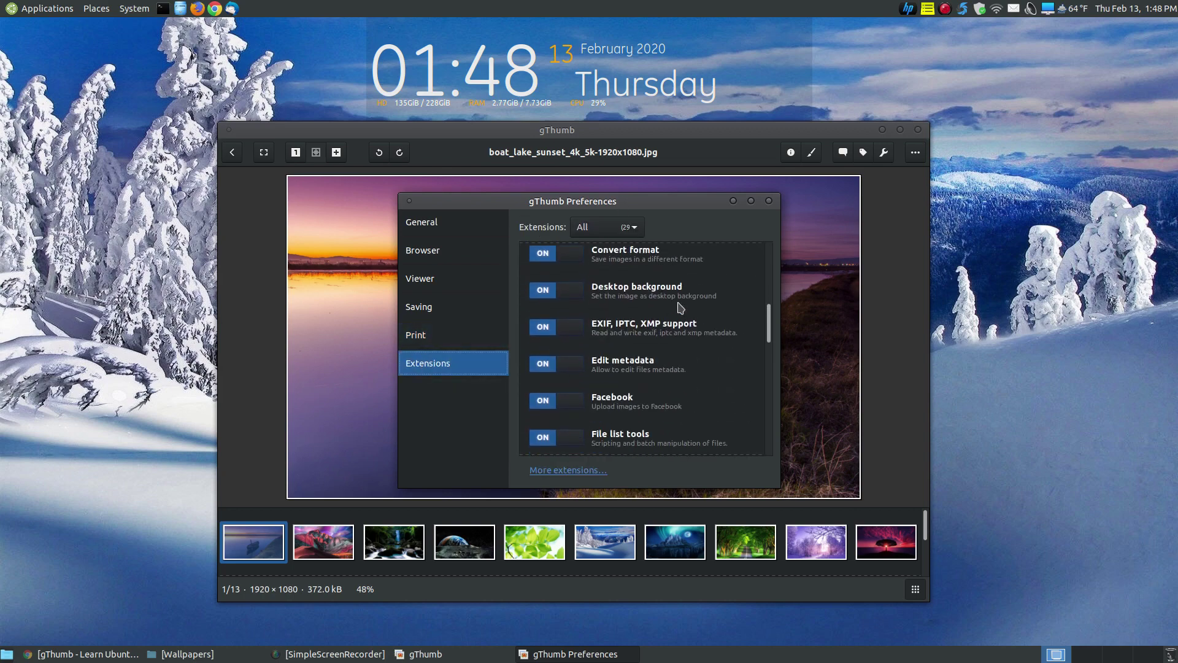
{"action": "scroll", "coordinate": [680, 308], "scroll_direction": "up", "scroll_amount": 10}
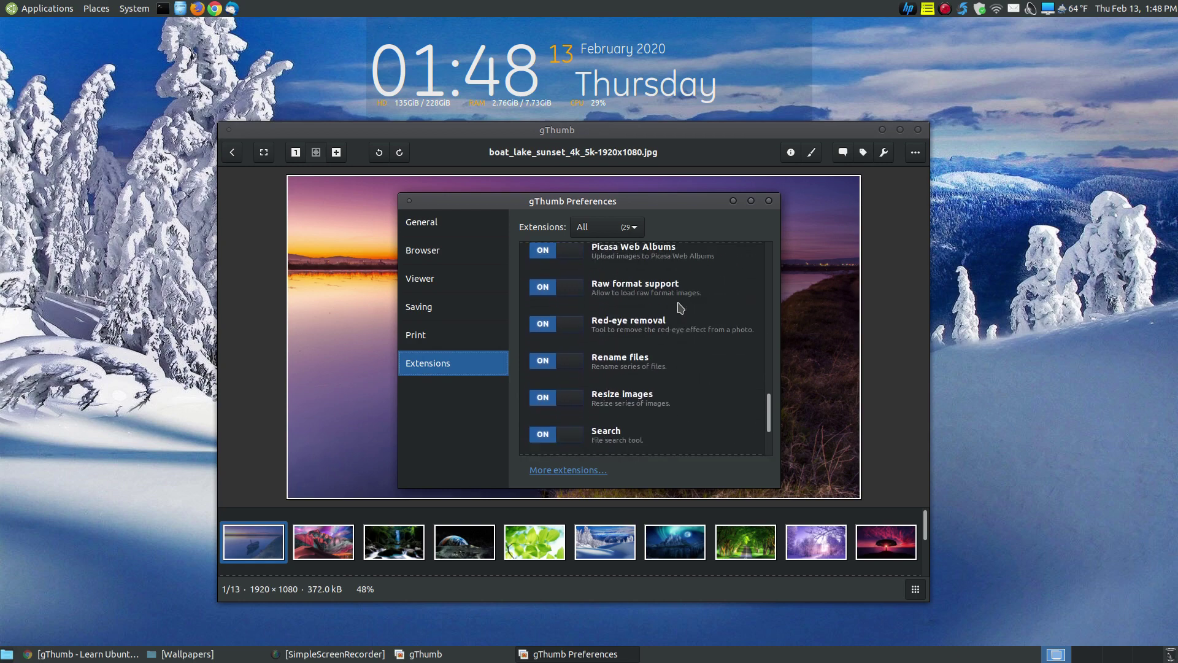
{"action": "scroll", "coordinate": [675, 300], "scroll_direction": "up", "scroll_amount": 5}
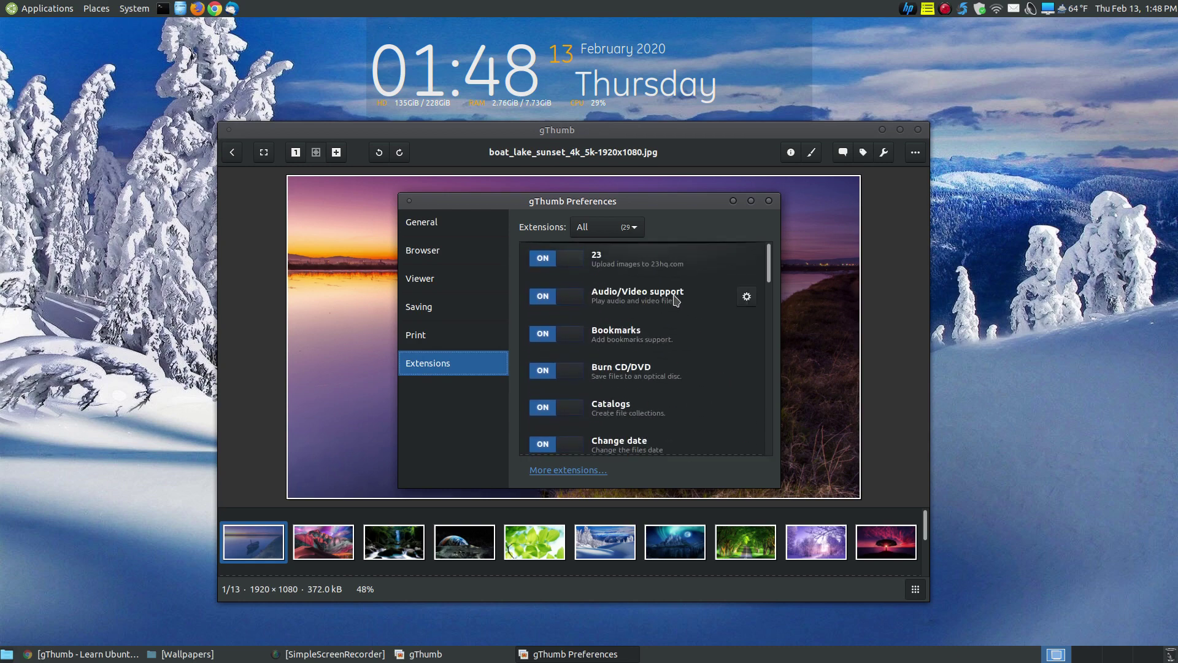
Return to General, close Preferences, and hide the thumbnail strip so the photo fills the viewer.
{"action": "left_click", "coordinate": [421, 224]}
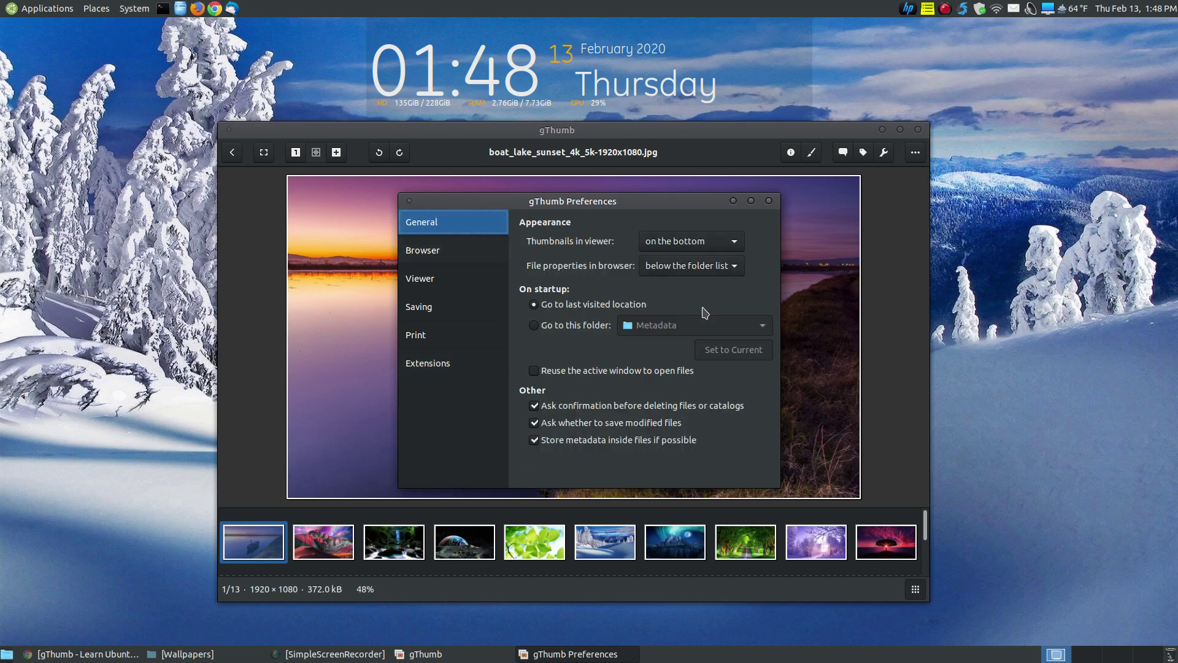
{"action": "left_click", "coordinate": [769, 201]}
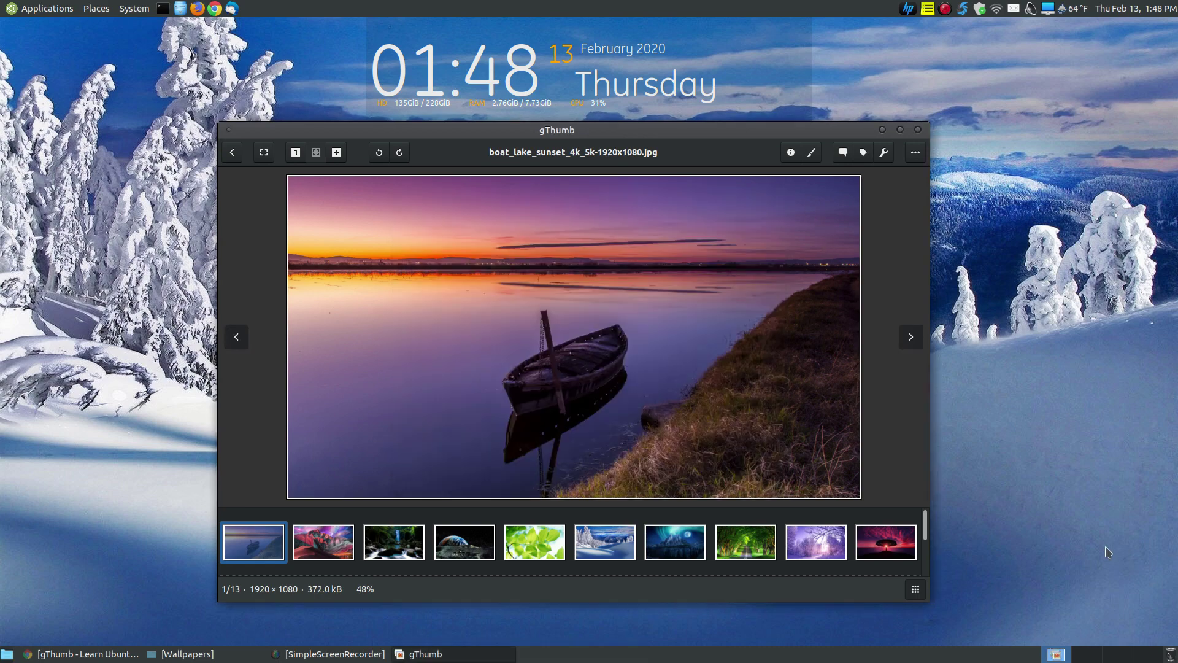
{"action": "left_click", "coordinate": [916, 589]}
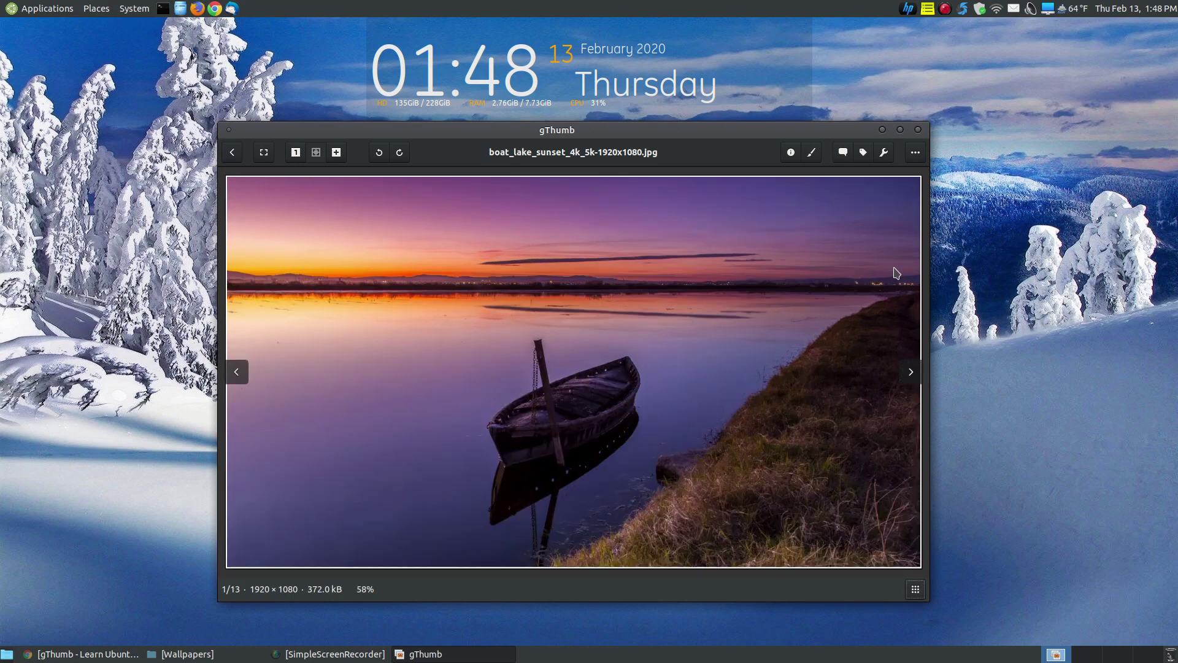
Close gThumb, open Wallpapers/Convert in Caja, and briefly preview 1620-a.png before closing it.
{"action": "left_click", "coordinate": [918, 130]}
{"action": "left_click", "coordinate": [204, 654]}
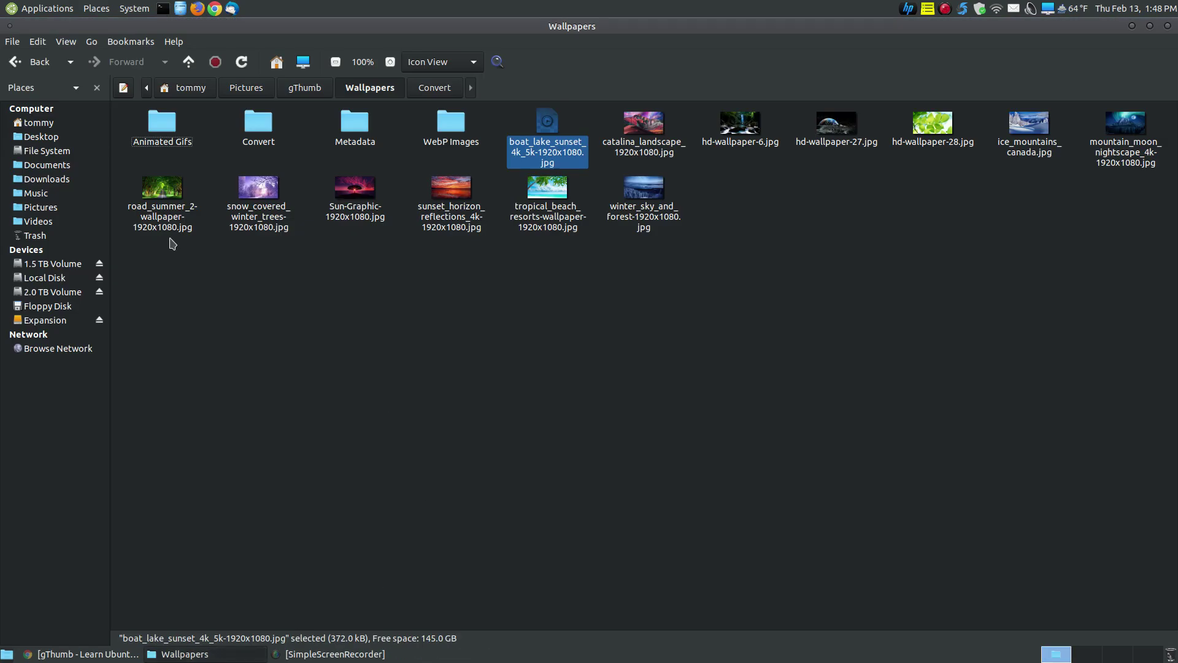
{"action": "double_click", "coordinate": [258, 131]}
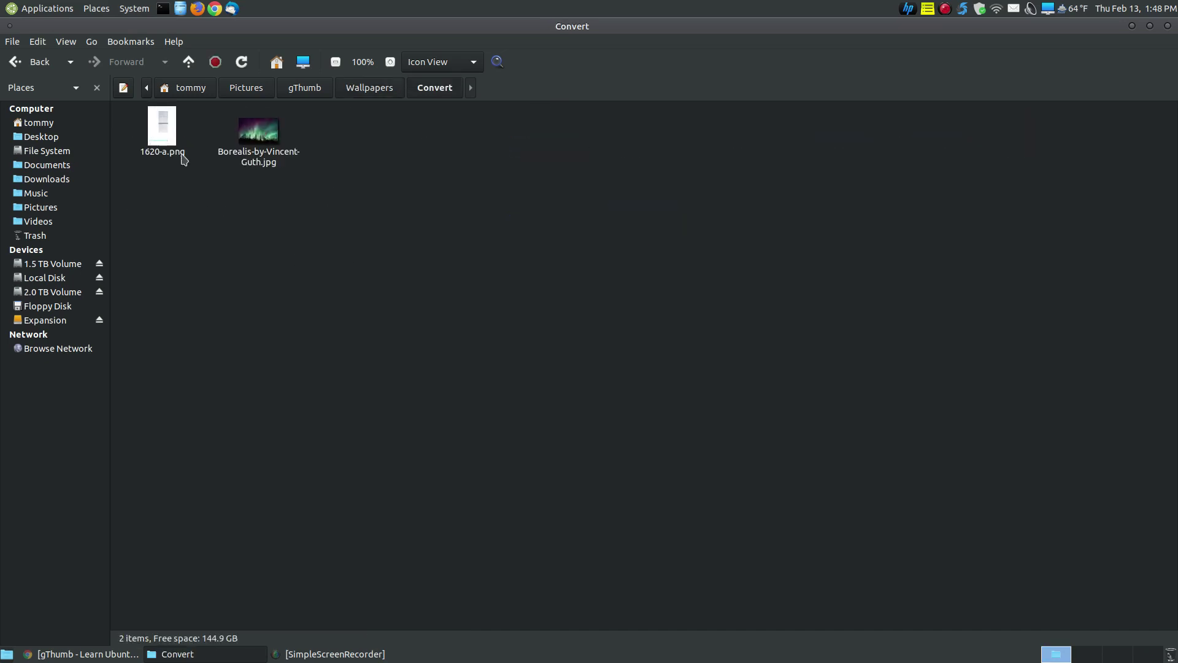
{"action": "left_click", "coordinate": [164, 143]}
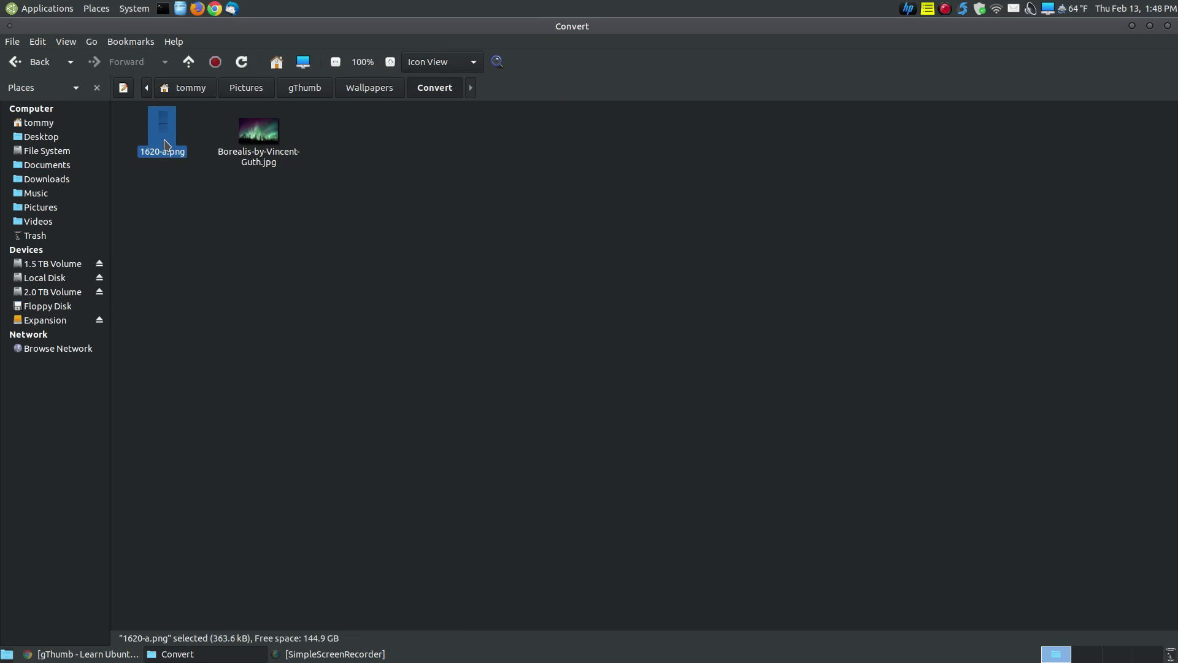
{"action": "double_click", "coordinate": [165, 144]}
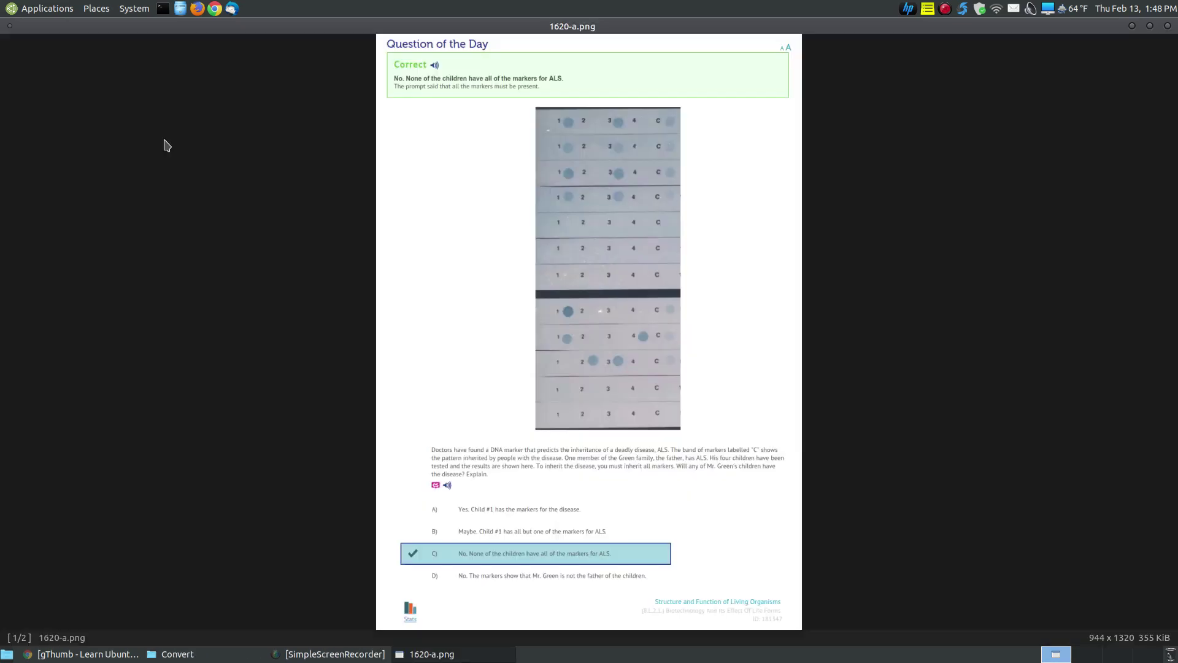
{"action": "left_click", "coordinate": [1167, 26]}
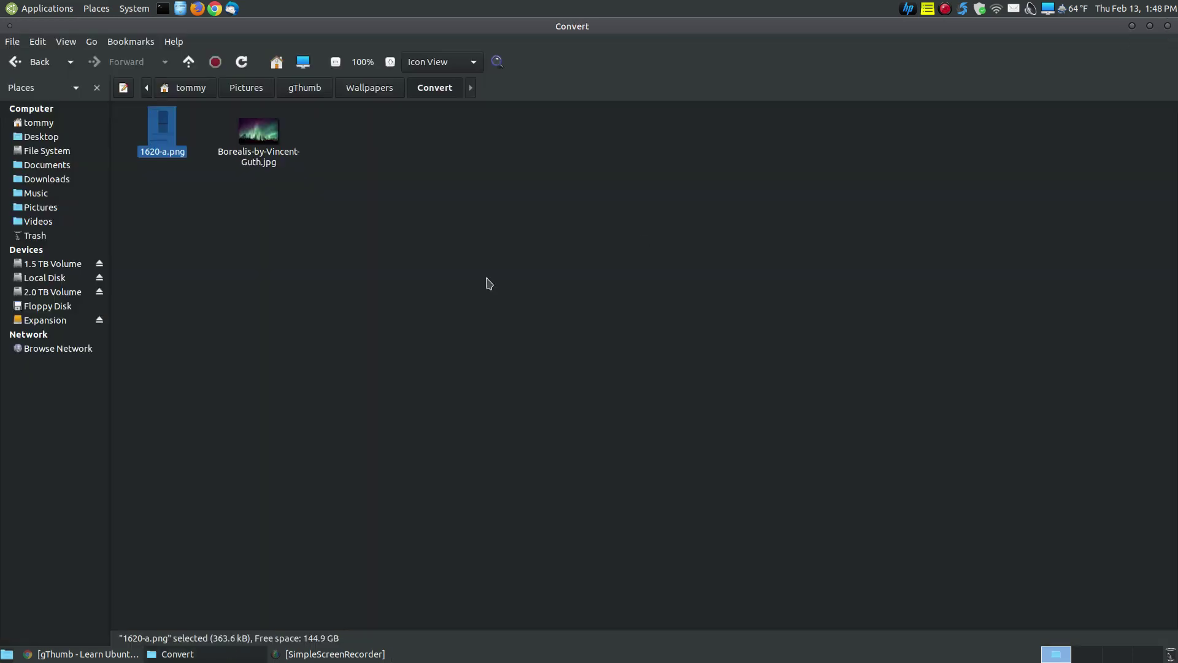
Open 1620-a.png in gThumb via Open With and move its window to the right.
{"action": "right_click", "coordinate": [165, 134]}
{"action": "mouse_move", "coordinate": [235, 164]}
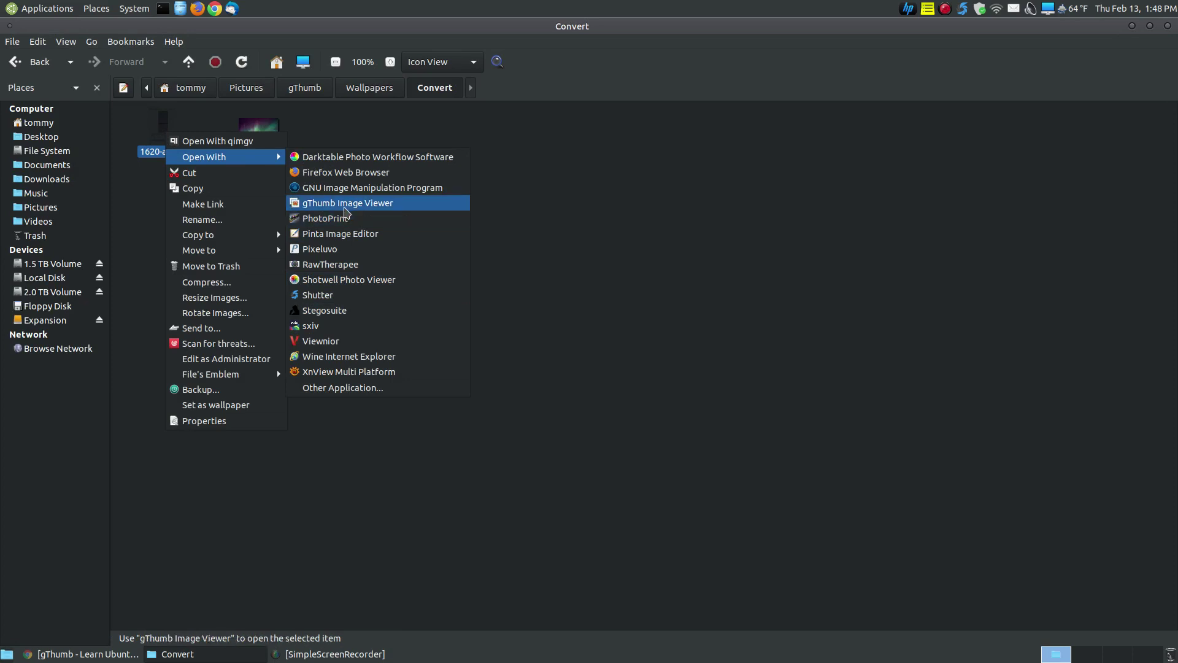
{"action": "left_click", "coordinate": [347, 203]}
{"action": "left_click_drag", "start_coordinate": [329, 42], "coordinate": [704, 102]}
Convert the image to WebP format with Convert Format and execute the conversion.
{"action": "left_click", "coordinate": [1041, 126]}
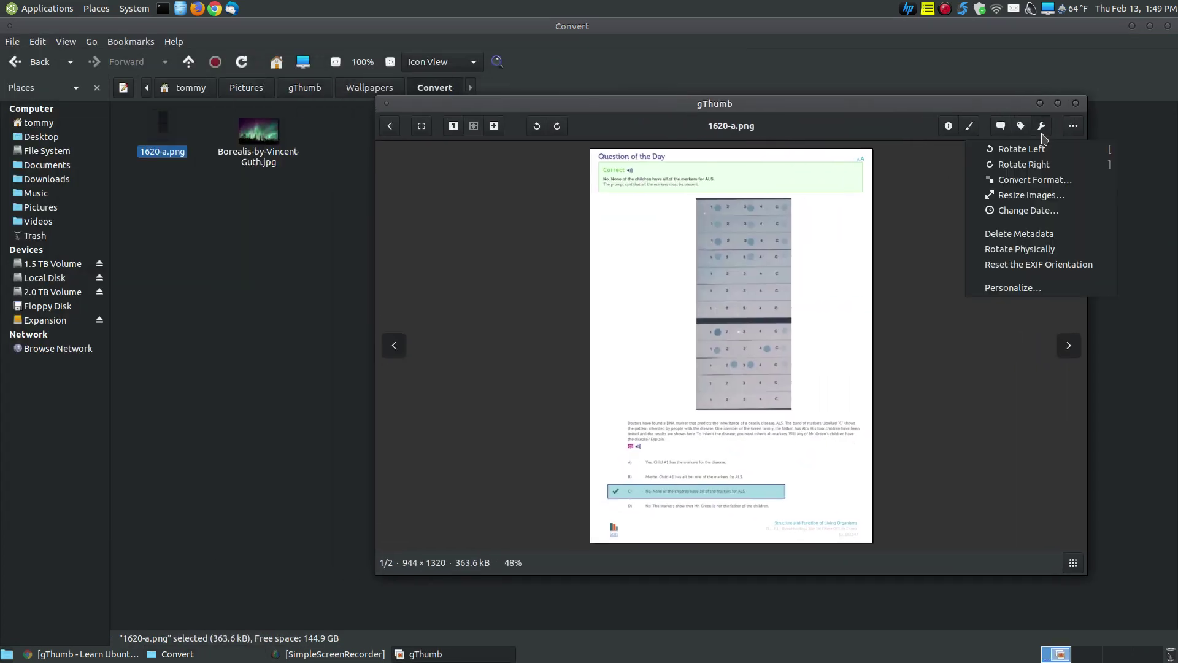
{"action": "left_click", "coordinate": [1061, 184]}
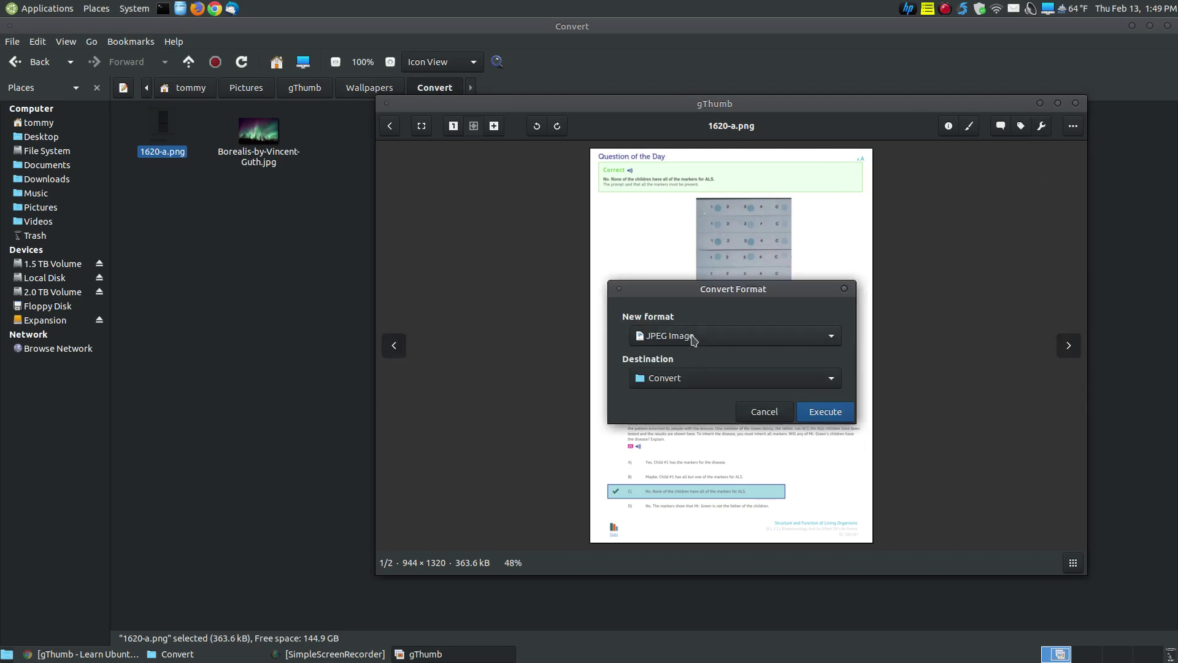
{"action": "left_click", "coordinate": [693, 340]}
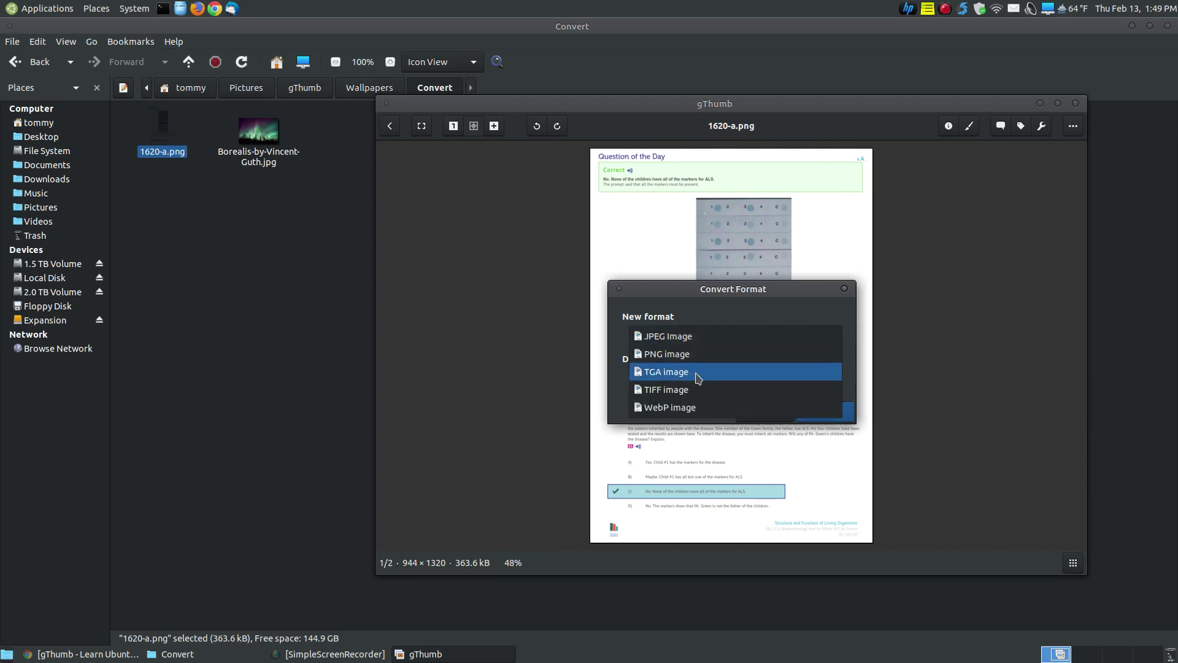
{"action": "left_click", "coordinate": [694, 407]}
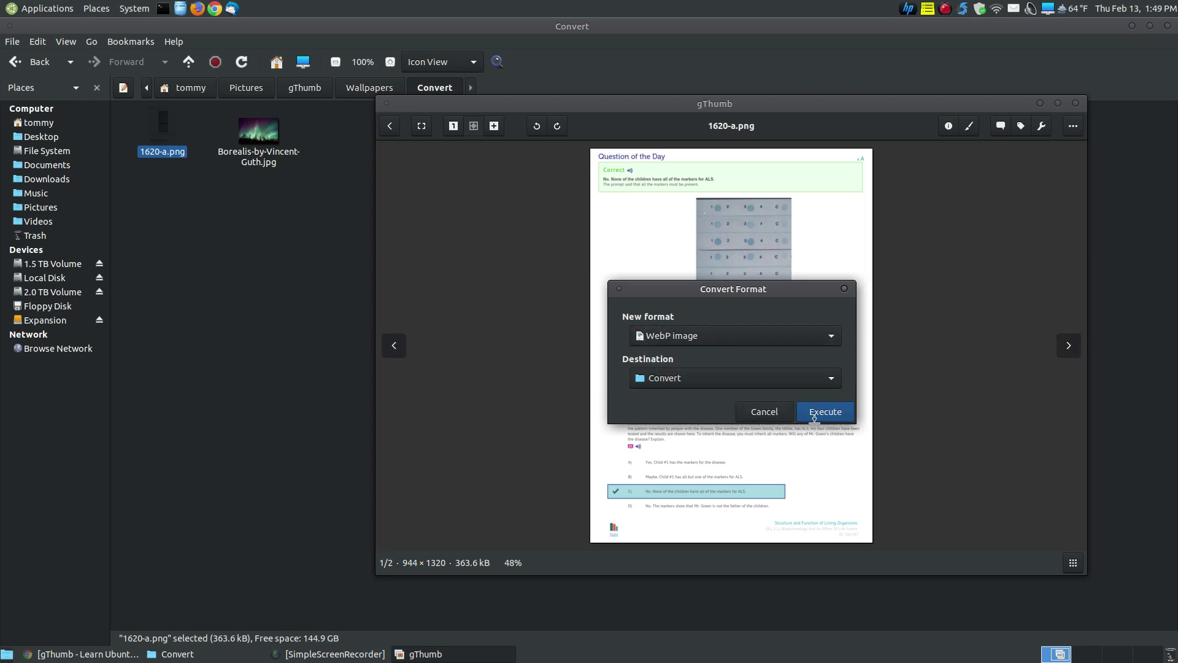
{"action": "left_click", "coordinate": [833, 418]}
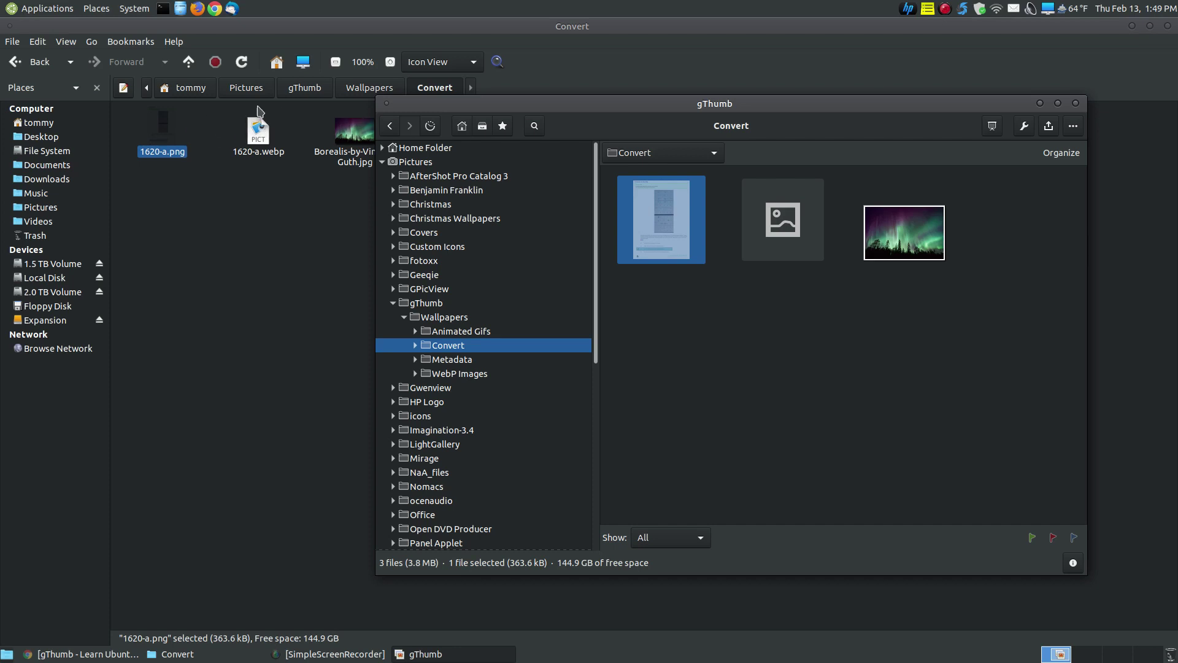
Close gThumb and preview 1620-a.webp in the image viewer.
{"action": "left_click", "coordinate": [1074, 104]}
{"action": "left_click", "coordinate": [376, 257]}
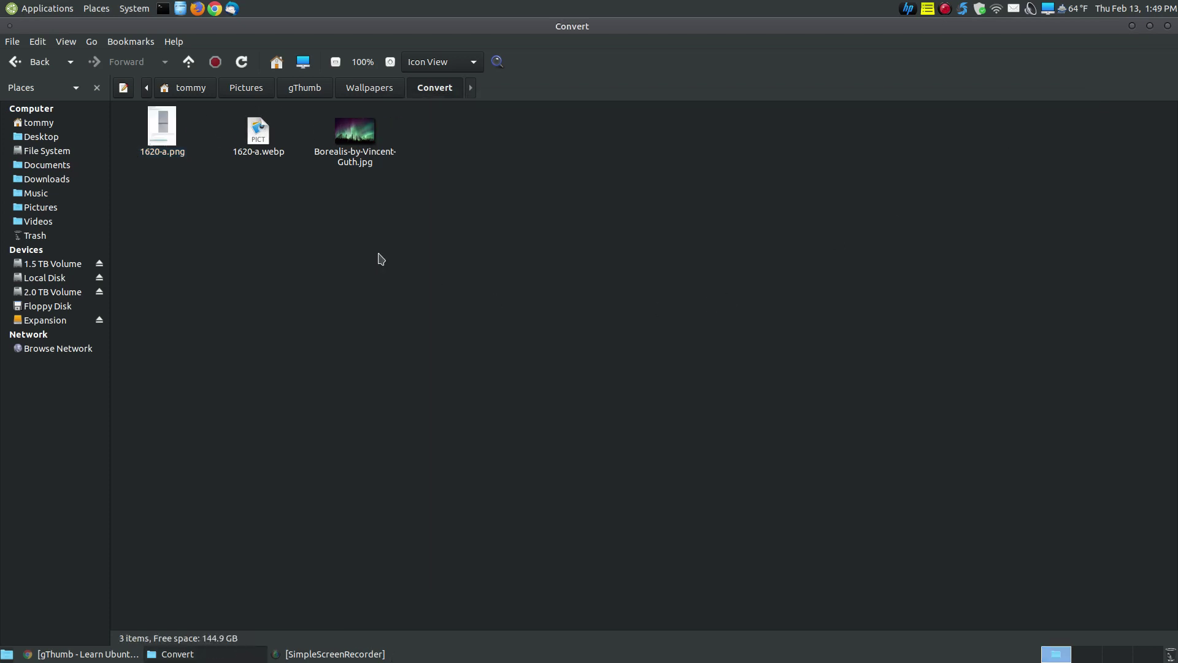
{"action": "left_click", "coordinate": [258, 145]}
{"action": "double_click", "coordinate": [257, 145]}
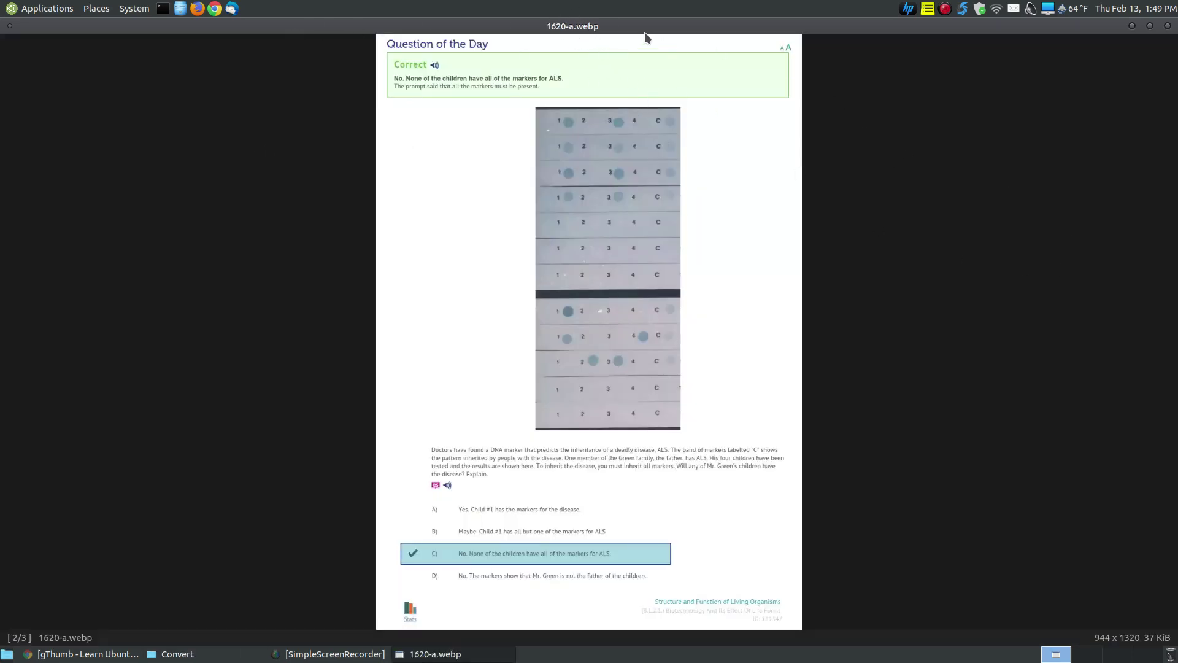
{"action": "left_click", "coordinate": [1168, 26]}
Open 1620-a.webp in gThumb Image Viewer and centre its window.
{"action": "right_click", "coordinate": [287, 147]}
{"action": "mouse_move", "coordinate": [319, 166]}
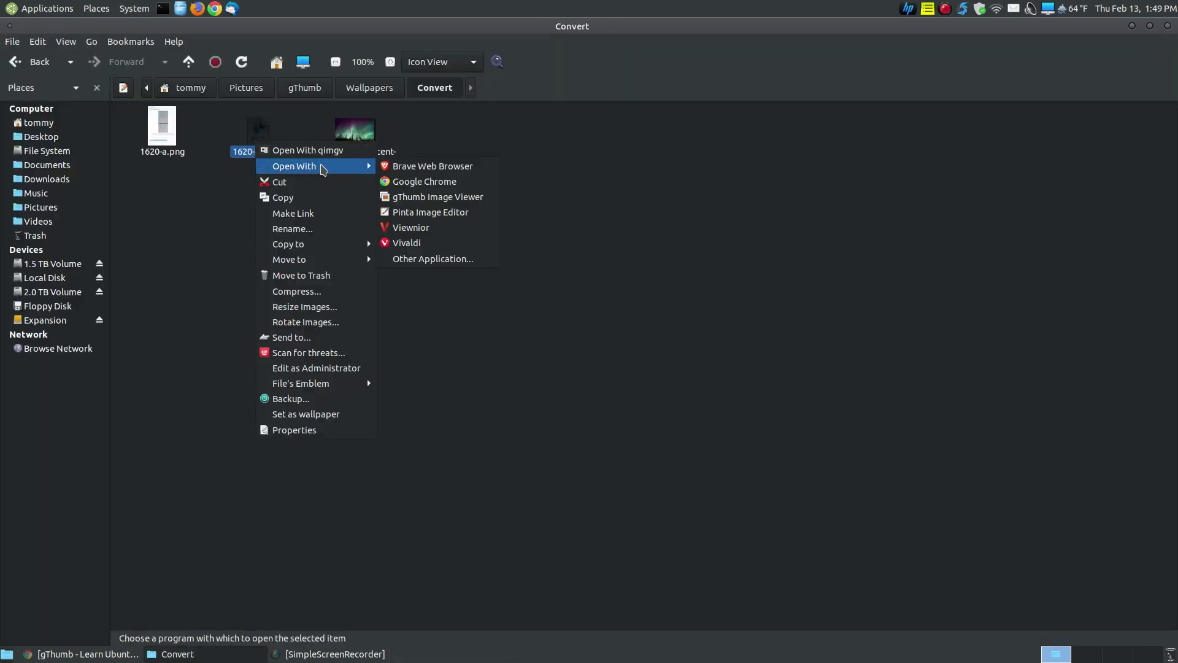
{"action": "left_click", "coordinate": [429, 198]}
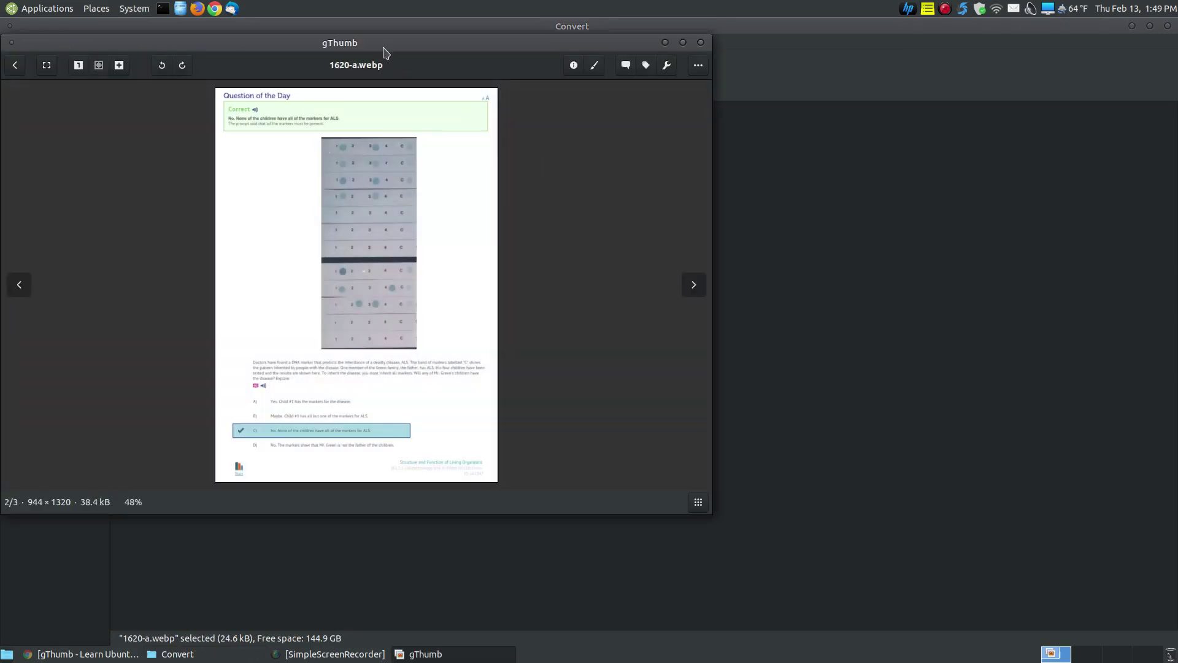
{"action": "left_click_drag", "start_coordinate": [383, 48], "coordinate": [677, 88]}
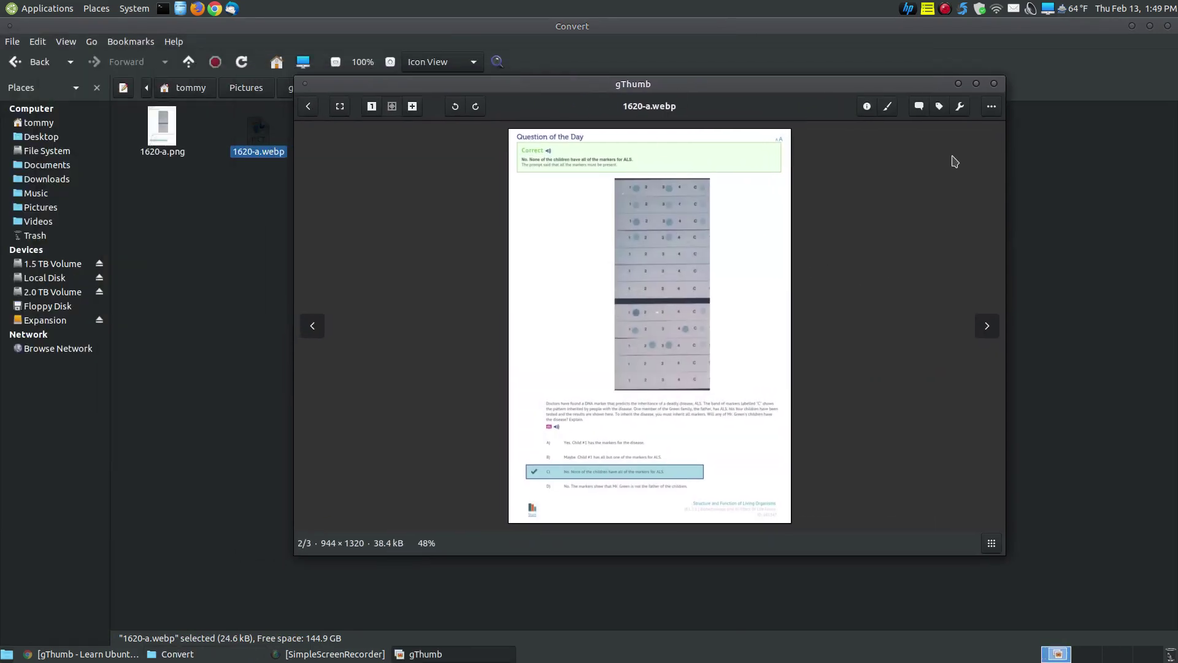
Save the image as 1620-a.jpg at JPEG quality 85, changing the webp extension to jpg.
{"action": "left_click", "coordinate": [894, 113]}
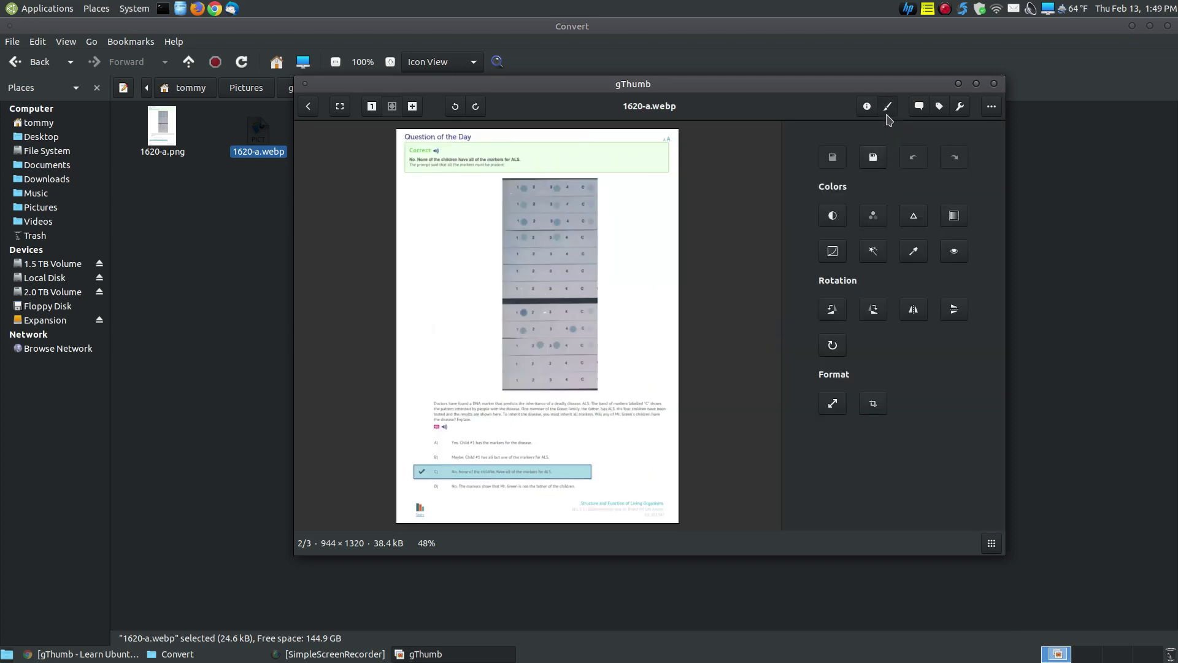
{"action": "left_click", "coordinate": [874, 158]}
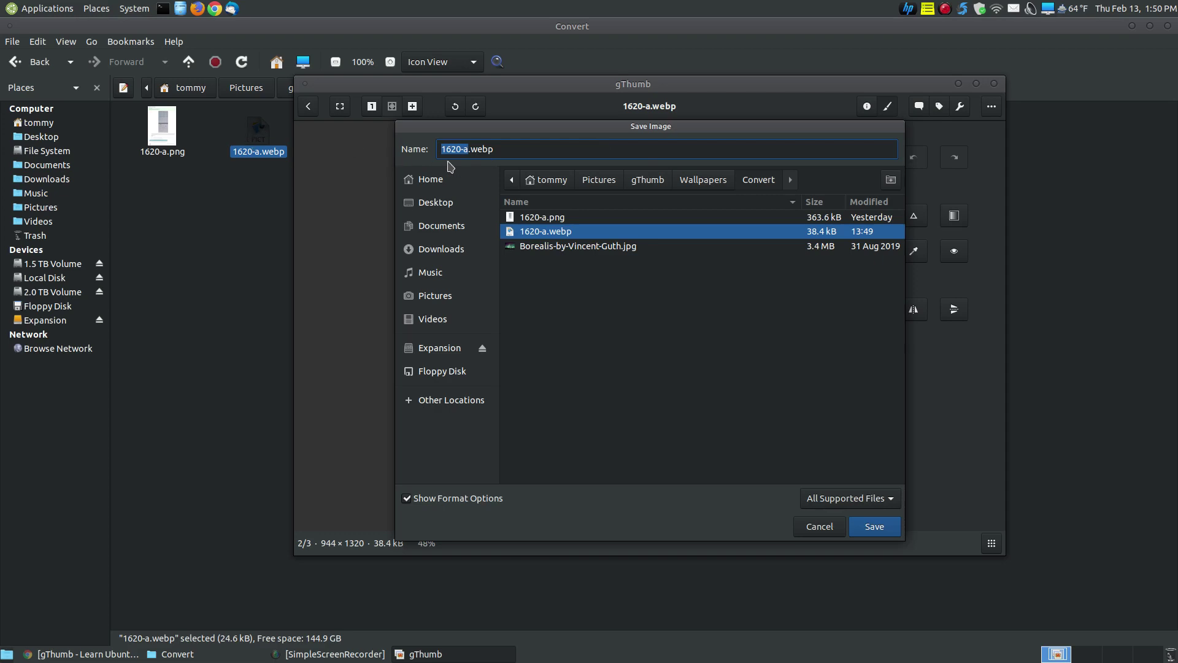
{"action": "left_click", "coordinate": [844, 496]}
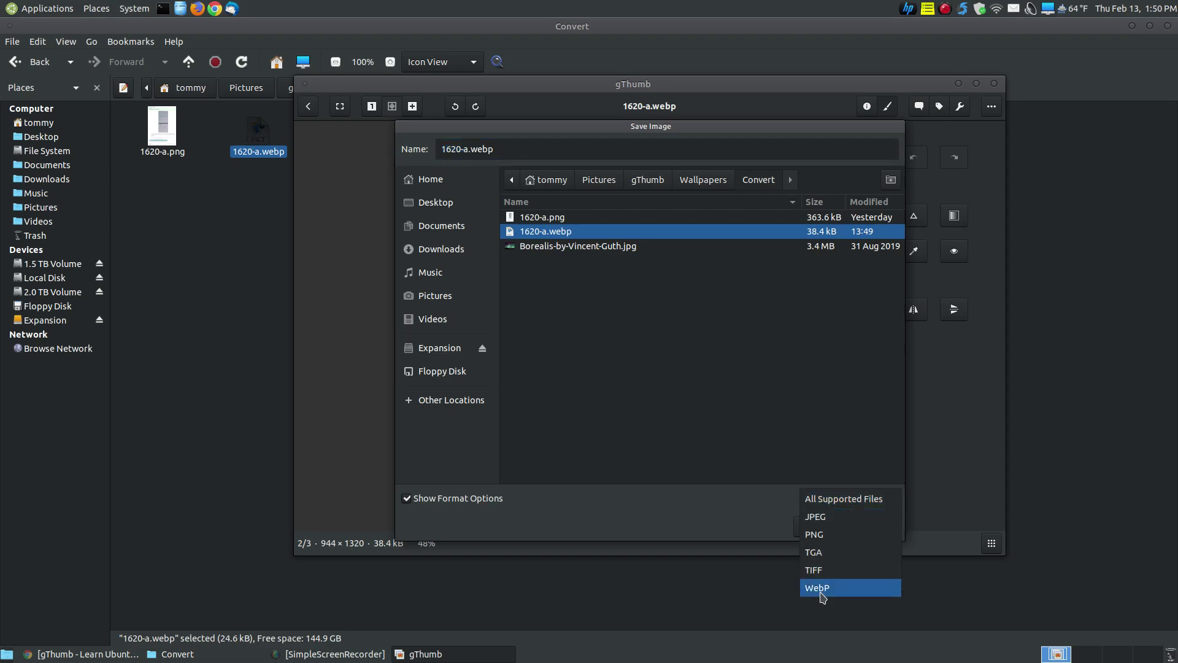
{"action": "left_click", "coordinate": [827, 497]}
{"action": "left_click", "coordinate": [494, 149]}
{"action": "left_click_drag", "start_coordinate": [470, 148], "coordinate": [492, 149]}
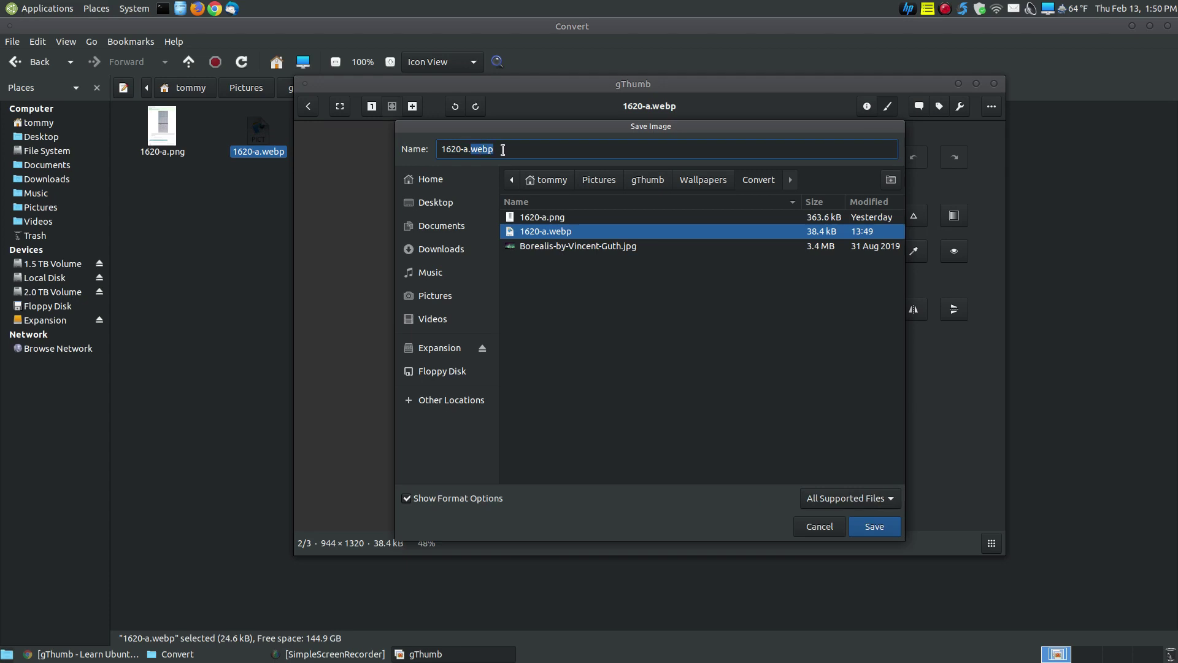
{"action": "type", "text": "jpg"}
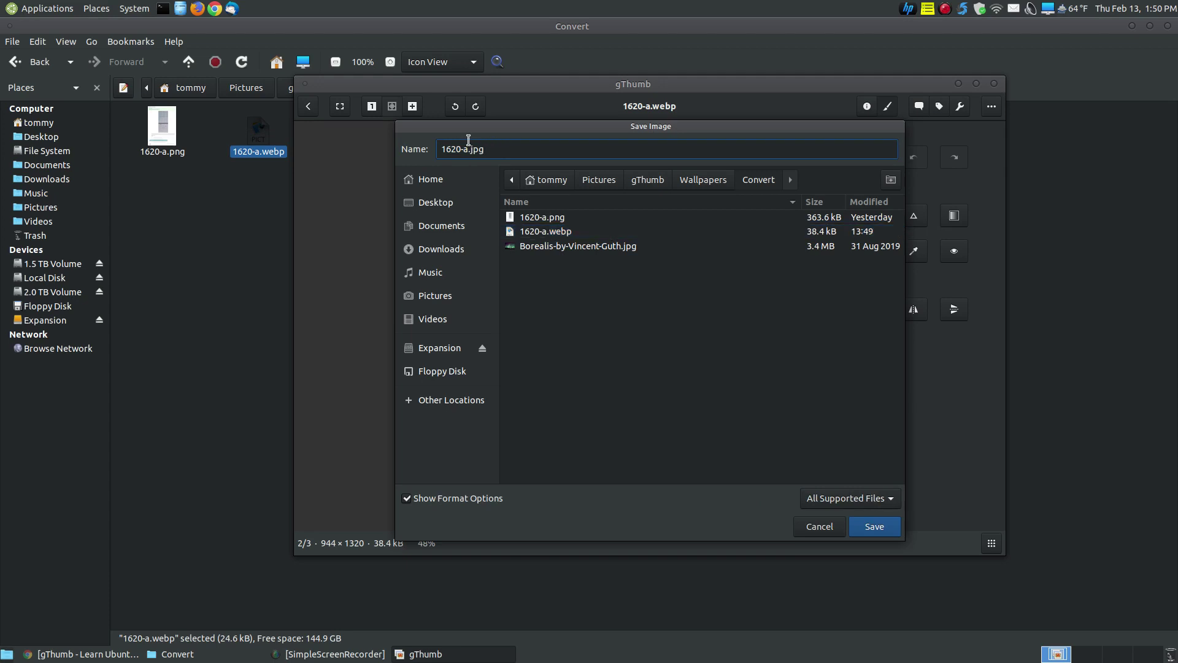
{"action": "left_click", "coordinate": [875, 529]}
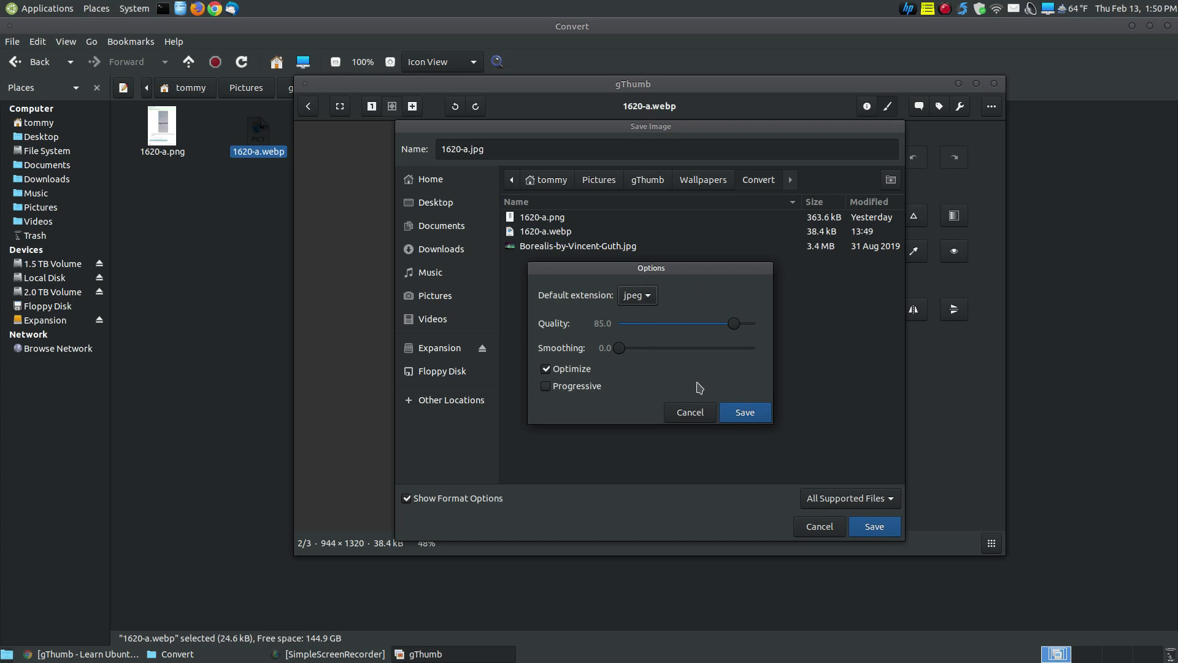
{"action": "left_click", "coordinate": [741, 413]}
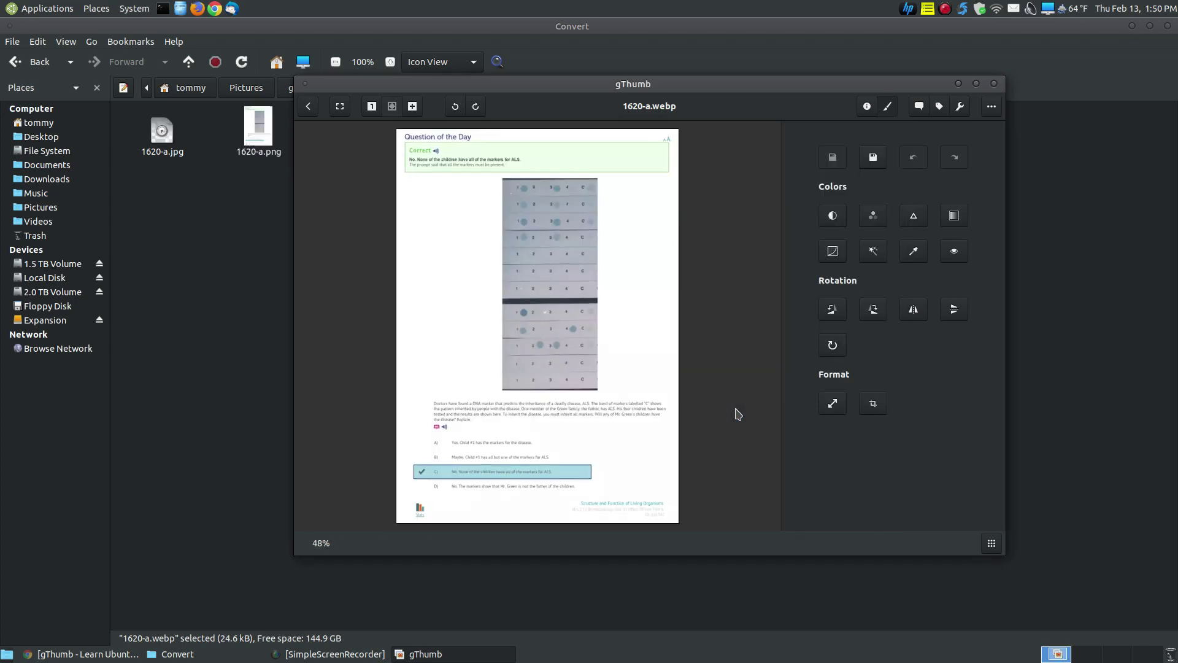
Close gThumb and preview the new 1620-a.jpg in the image viewer.
{"action": "left_click", "coordinate": [993, 86]}
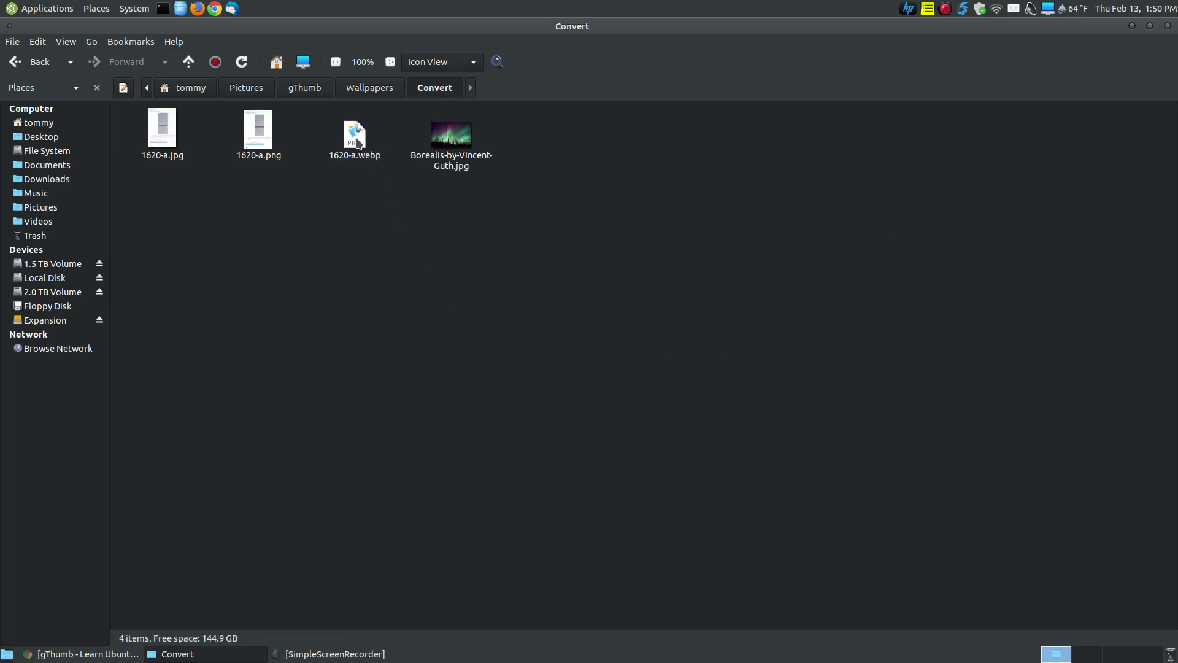
{"action": "left_click", "coordinate": [354, 140]}
{"action": "left_click", "coordinate": [262, 135]}
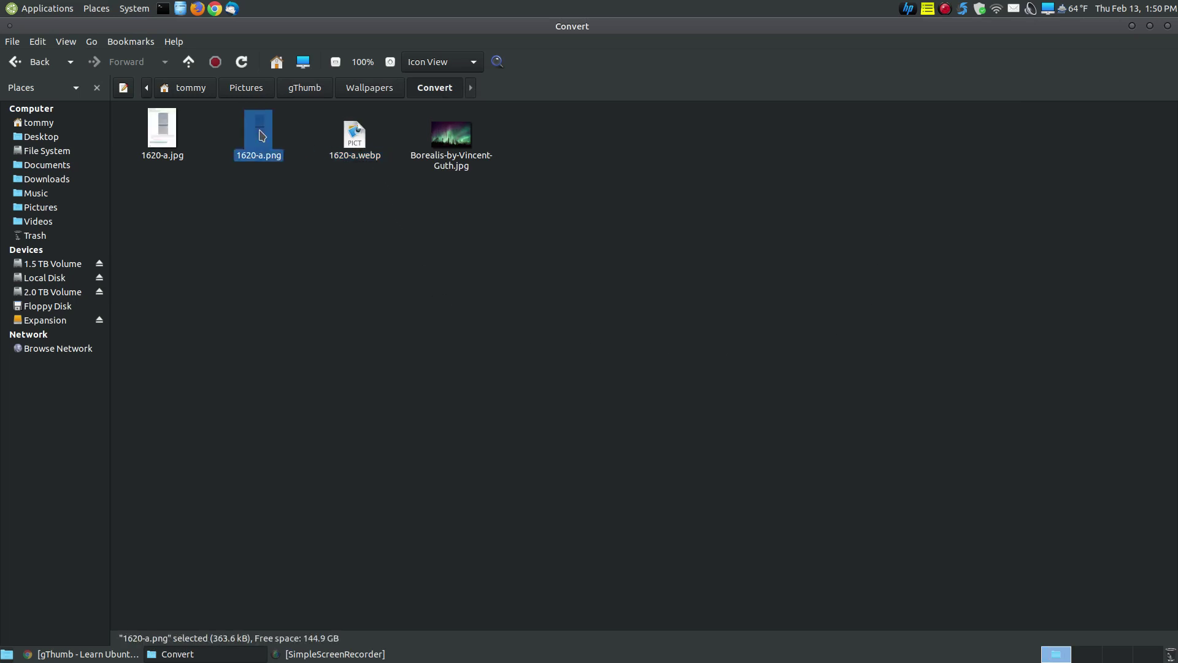
{"action": "left_click", "coordinate": [175, 156]}
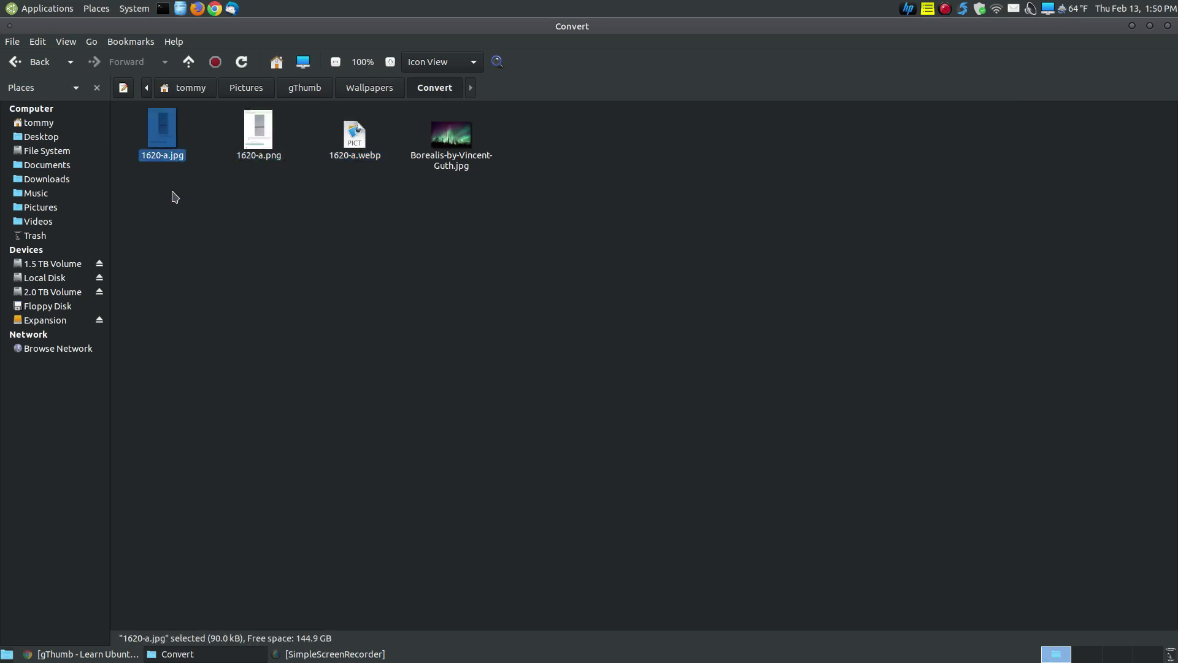
{"action": "double_click", "coordinate": [170, 137]}
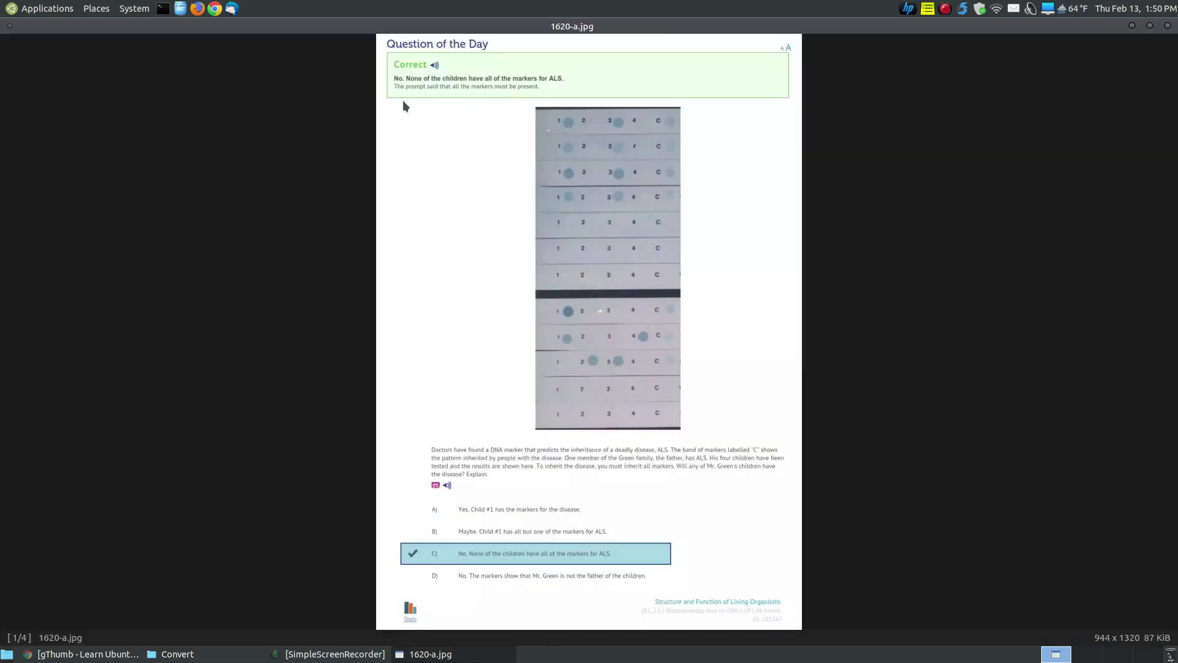
{"action": "left_click", "coordinate": [1168, 26]}
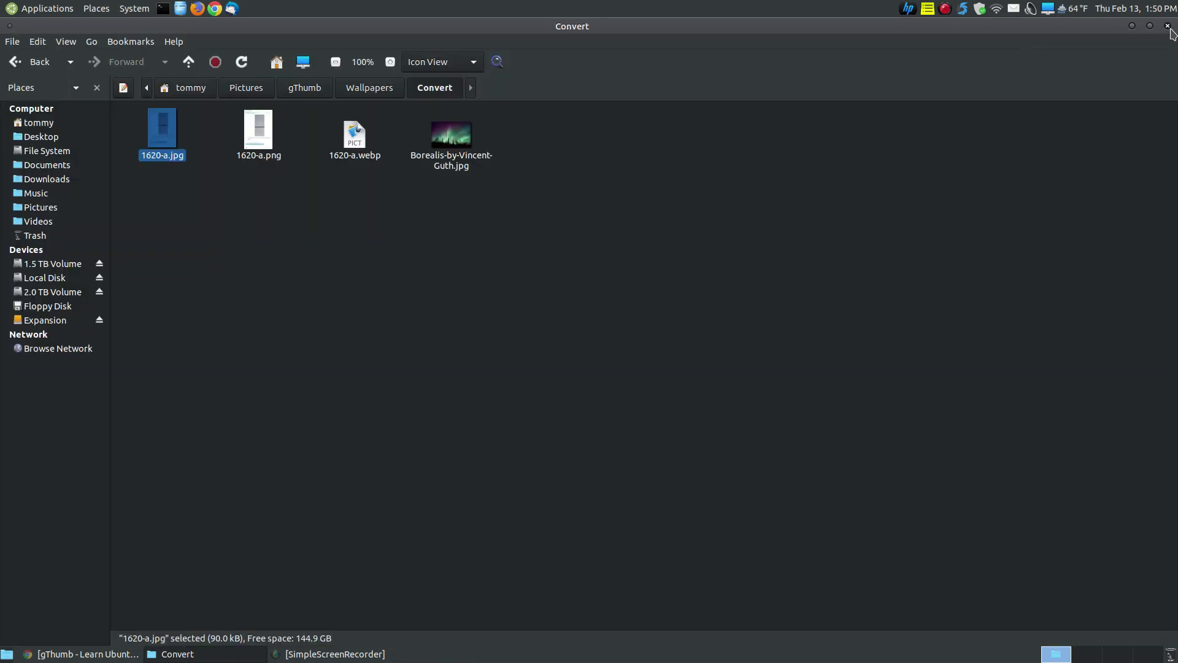
Open 1620-a.jpg in gThumb Image Viewer from its context menu.
{"action": "right_click", "coordinate": [167, 138]}
{"action": "mouse_move", "coordinate": [258, 162]}
{"action": "left_click", "coordinate": [348, 239]}
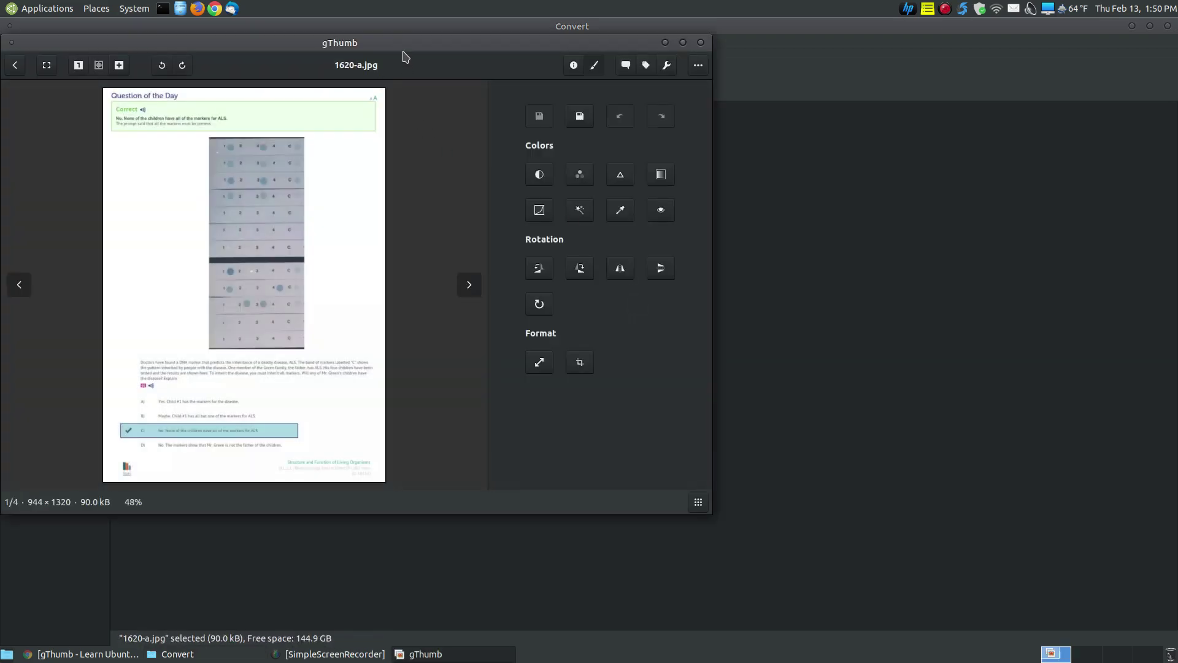
Crop 1620-a.jpg to the 425 × 748 marker strip and apply the crop.
{"action": "left_click_drag", "start_coordinate": [399, 45], "coordinate": [665, 109]}
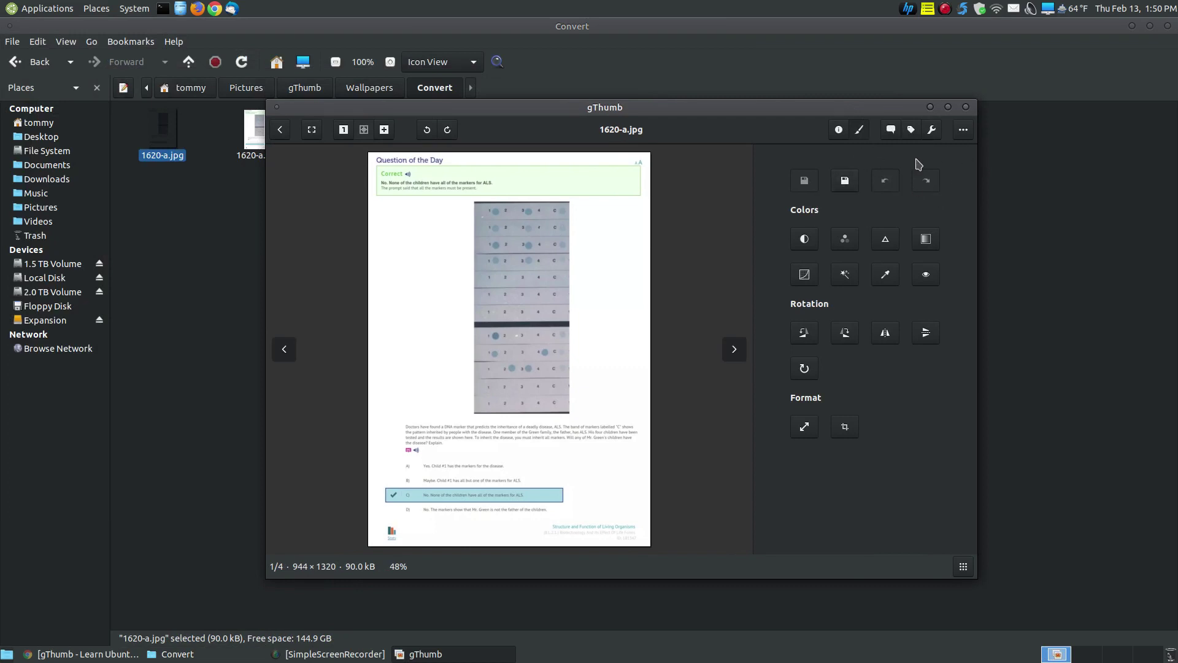
{"action": "left_click", "coordinate": [844, 428]}
{"action": "left_click_drag", "start_coordinate": [502, 306], "coordinate": [523, 299]}
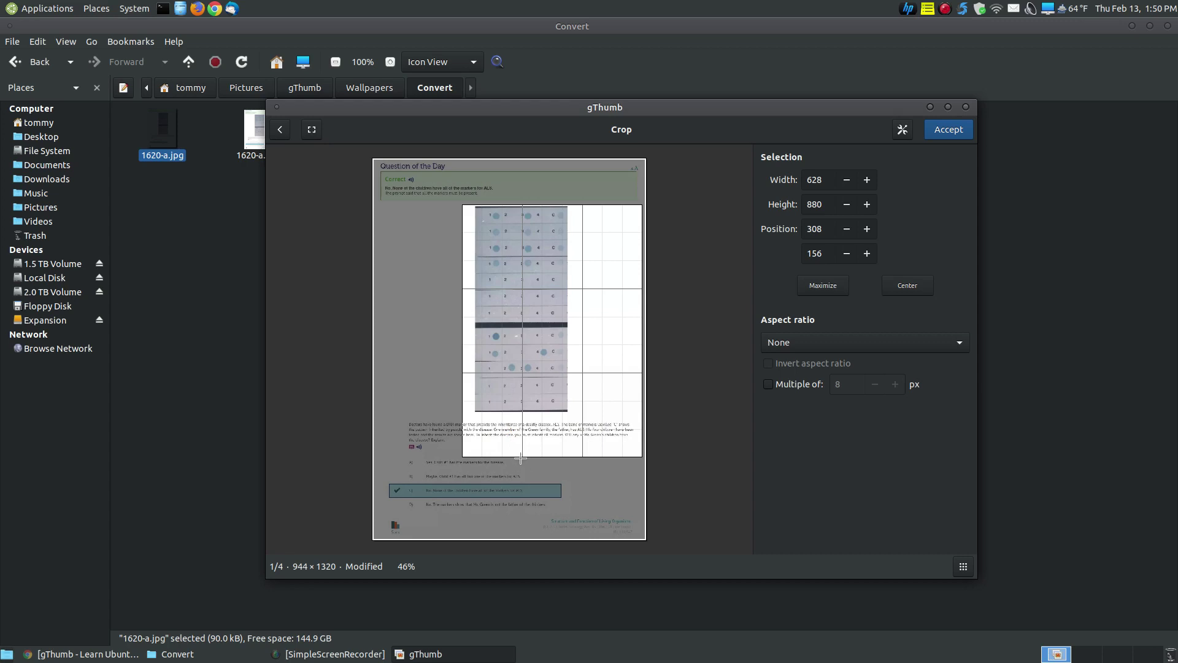
{"action": "left_click_drag", "start_coordinate": [519, 451], "coordinate": [520, 419]}
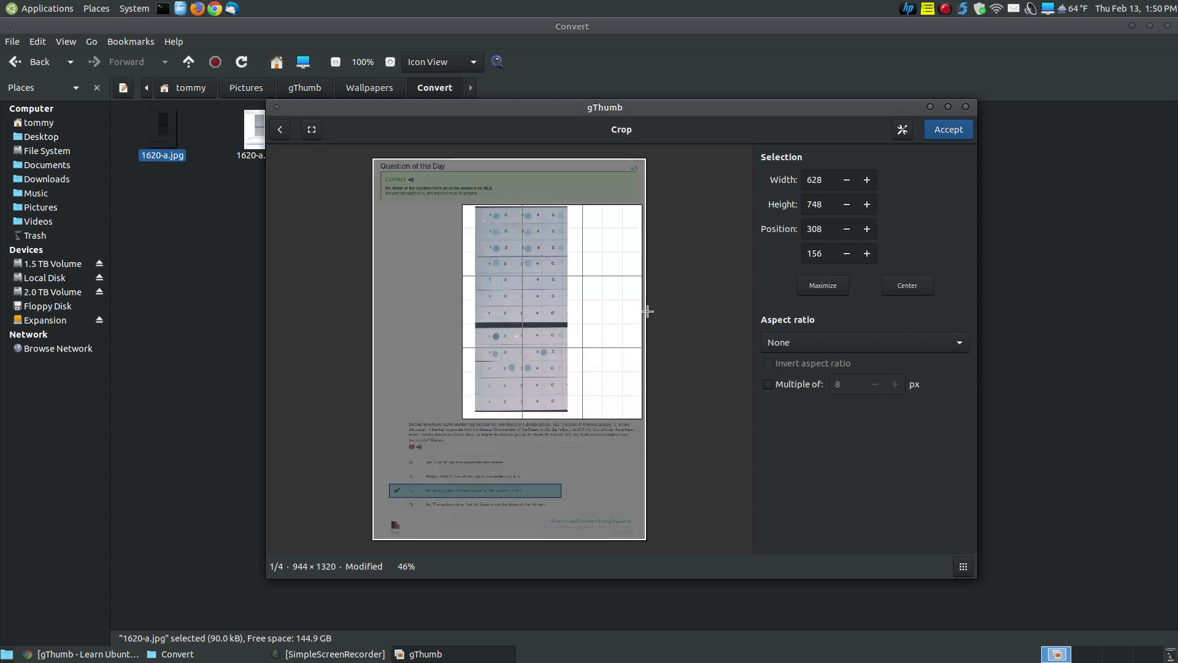
{"action": "left_click_drag", "start_coordinate": [647, 311], "coordinate": [580, 325]}
{"action": "left_click", "coordinate": [956, 133]}
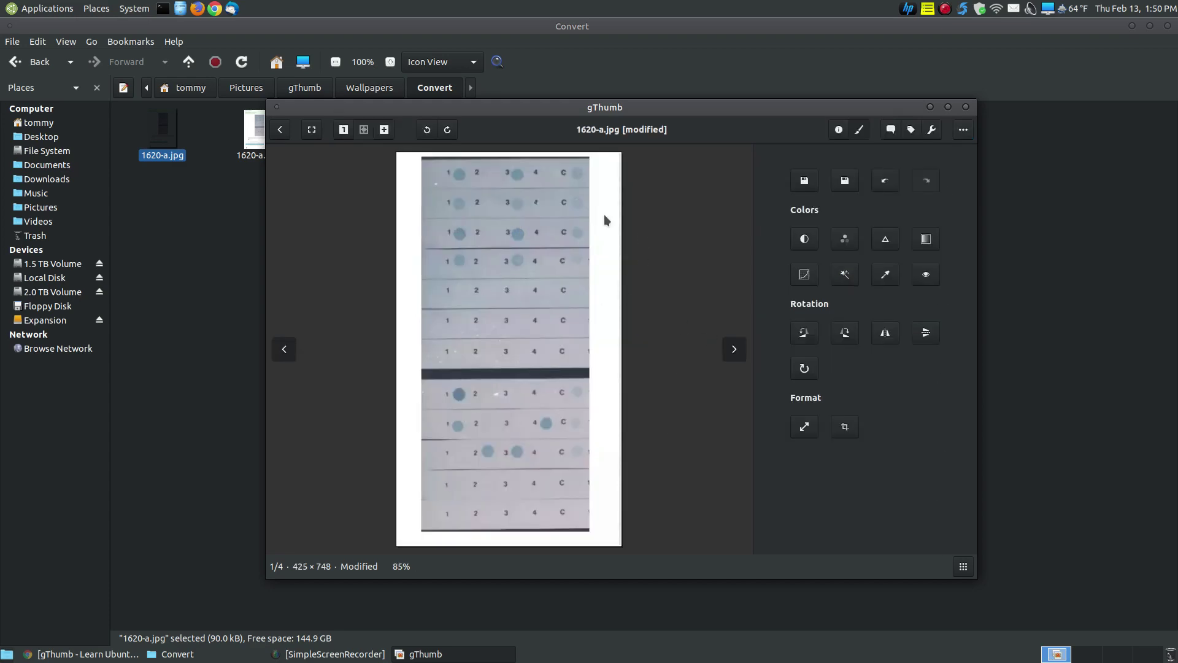
Save the cropped image as 1620-b.jpg with the default JPEG options.
{"action": "left_click", "coordinate": [846, 182]}
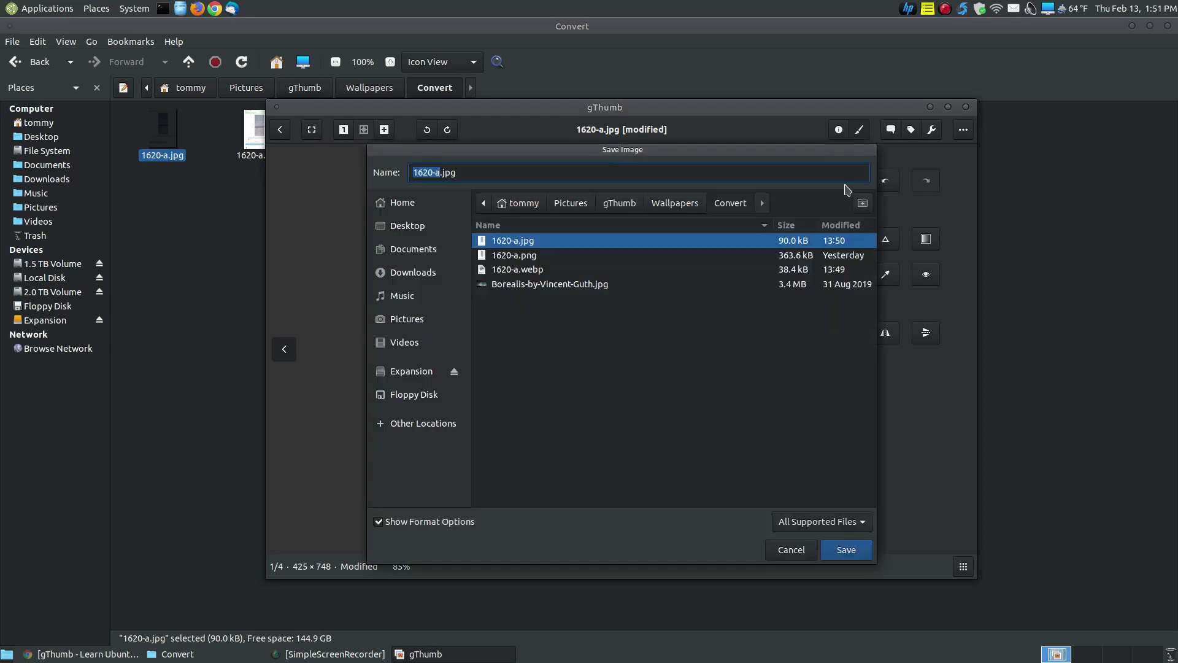
{"action": "left_click", "coordinate": [435, 172]}
{"action": "key", "text": "Delete"}
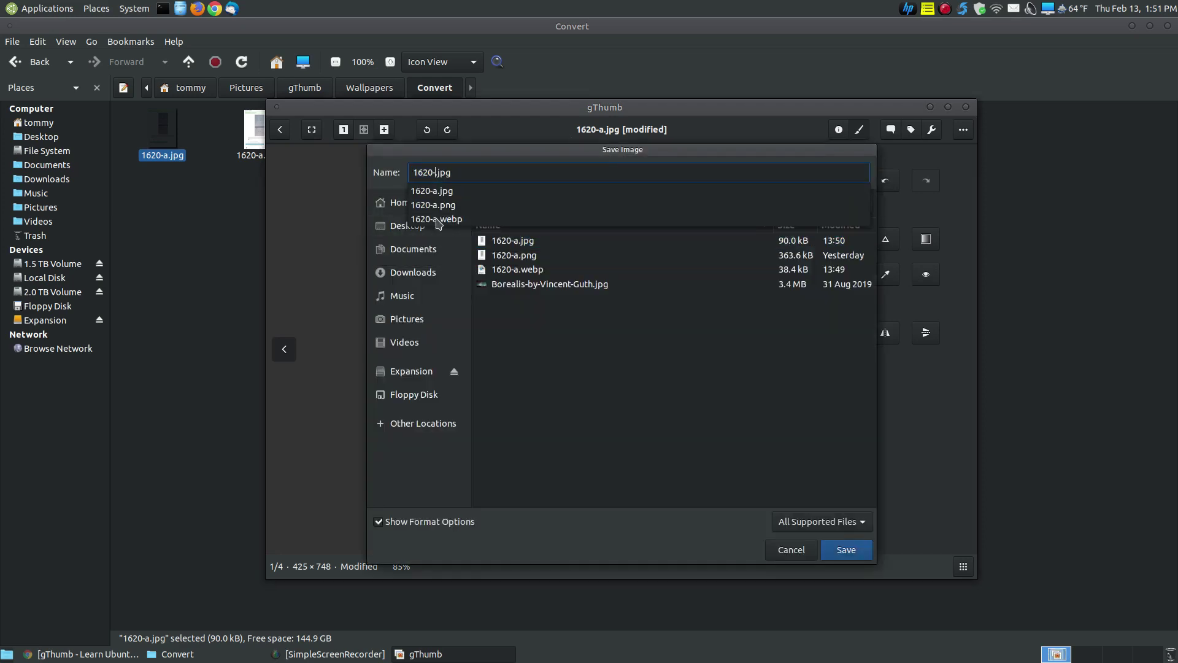
{"action": "type", "text": "b"}
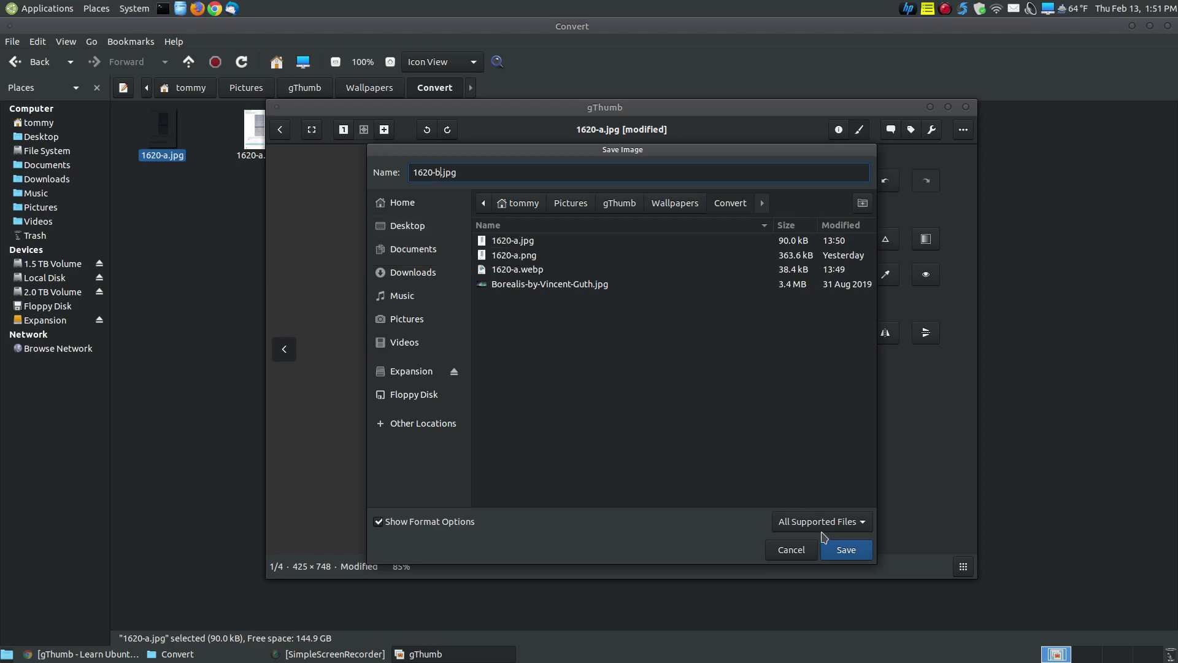
{"action": "left_click", "coordinate": [838, 553]}
{"action": "left_click", "coordinate": [712, 437]}
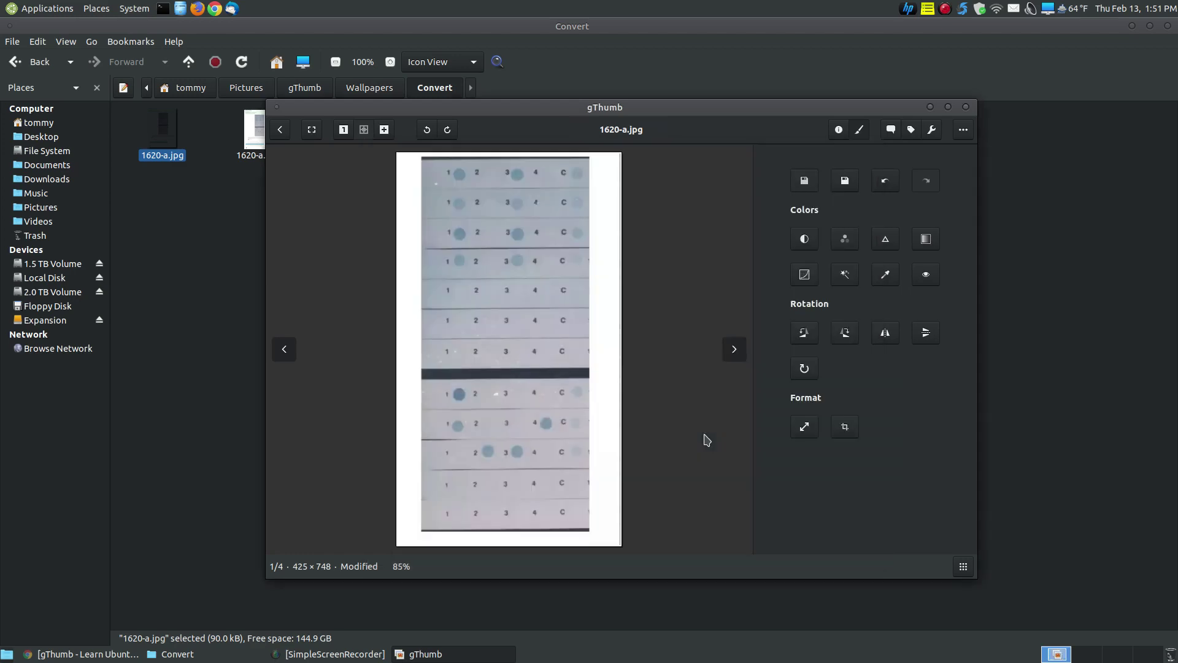
{"action": "left_click_drag", "start_coordinate": [706, 106], "coordinate": [760, 171]}
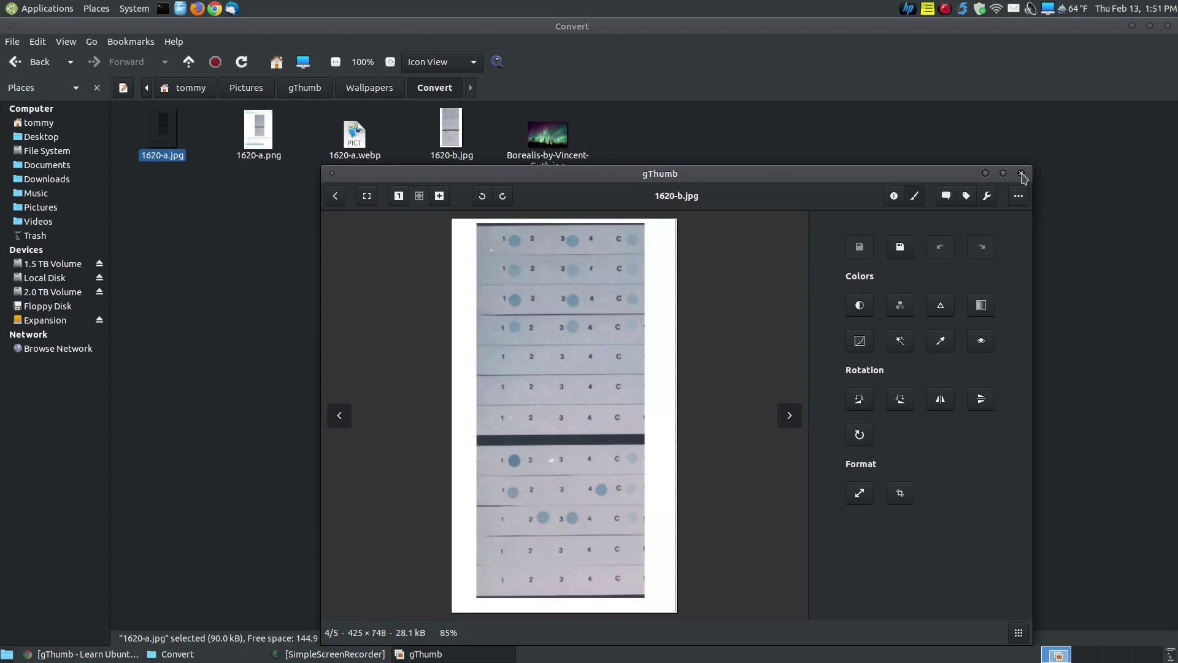
Close gThumb and preview 1620-a.png and the cropped 1620-b.jpg in turn.
{"action": "left_click", "coordinate": [1021, 176]}
{"action": "double_click", "coordinate": [268, 137]}
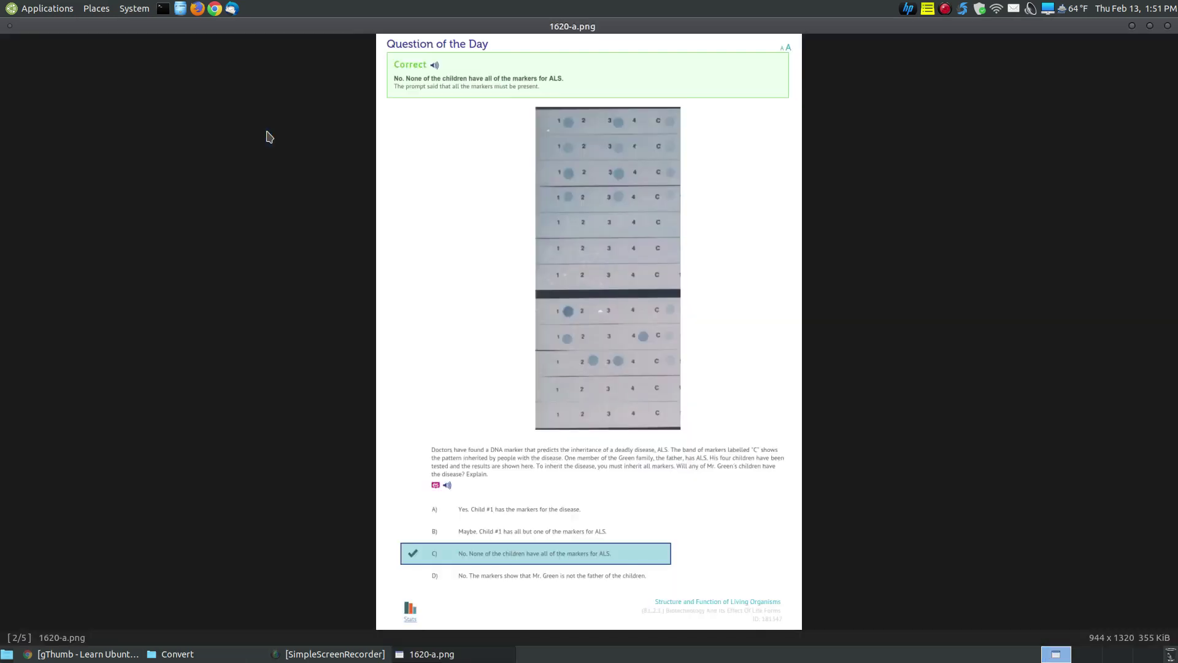
{"action": "left_click", "coordinate": [1168, 26]}
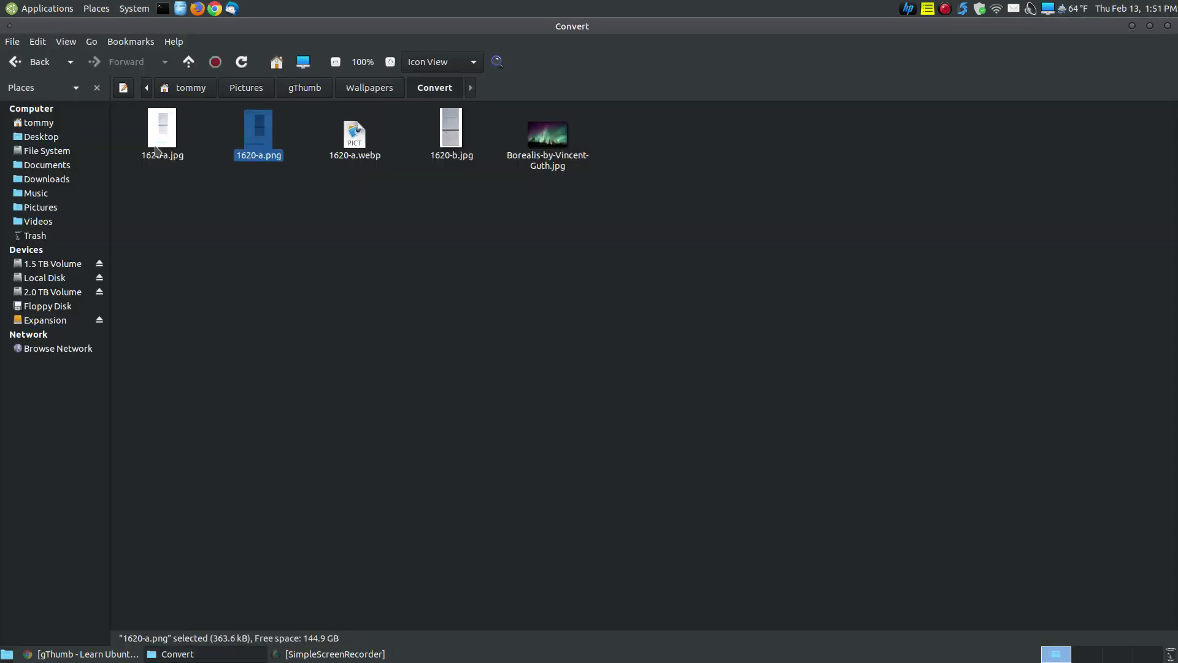
{"action": "left_click", "coordinate": [454, 146]}
{"action": "double_click", "coordinate": [454, 145]}
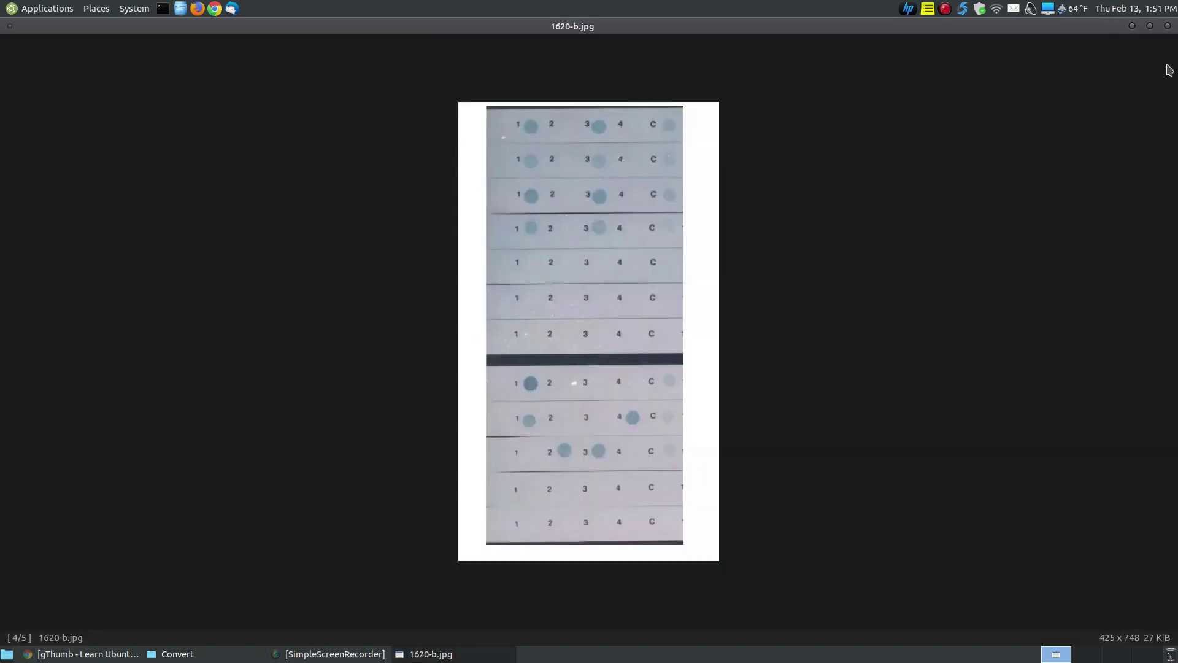
{"action": "left_click", "coordinate": [1167, 26]}
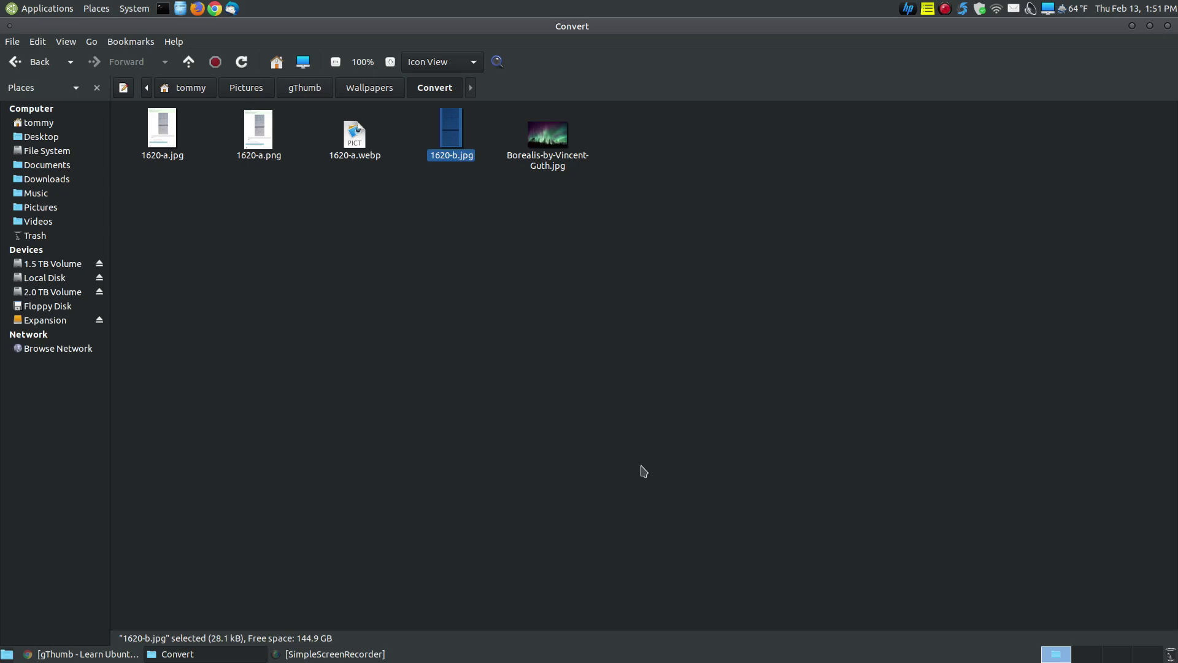
Open Borealis-by-Vincent-Guth.jpg in qimgv, showing 4096 × 2720 at 3348 KiB.
{"action": "left_click", "coordinate": [263, 146]}
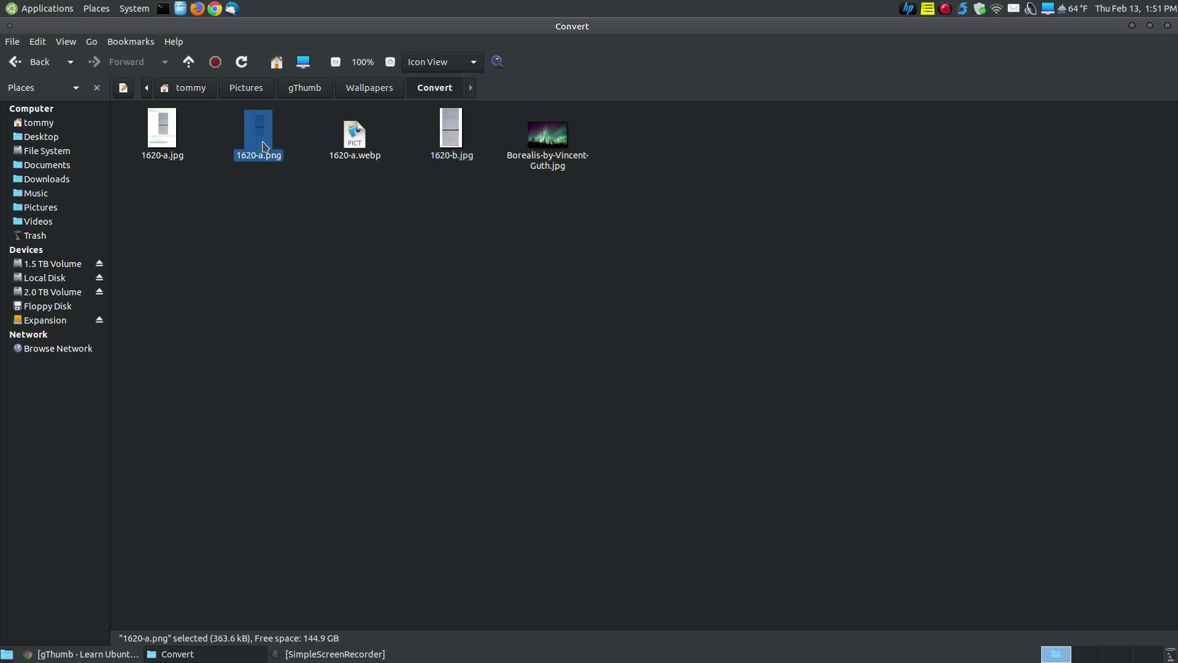
{"action": "left_click", "coordinate": [556, 161]}
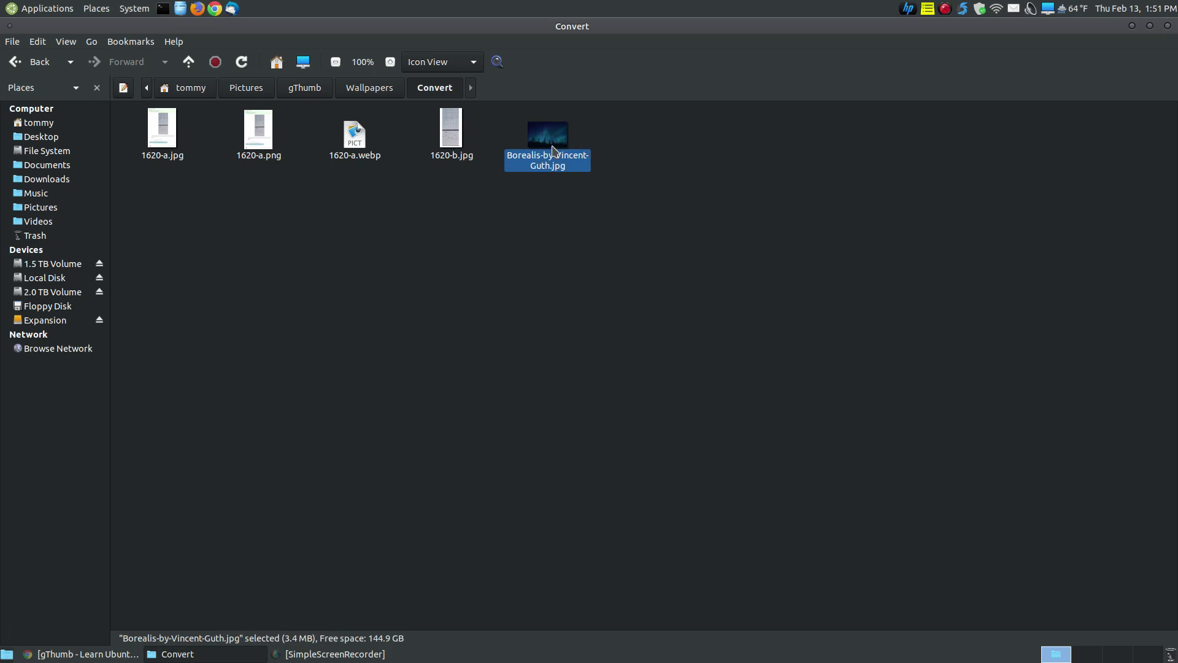
{"action": "double_click", "coordinate": [552, 150]}
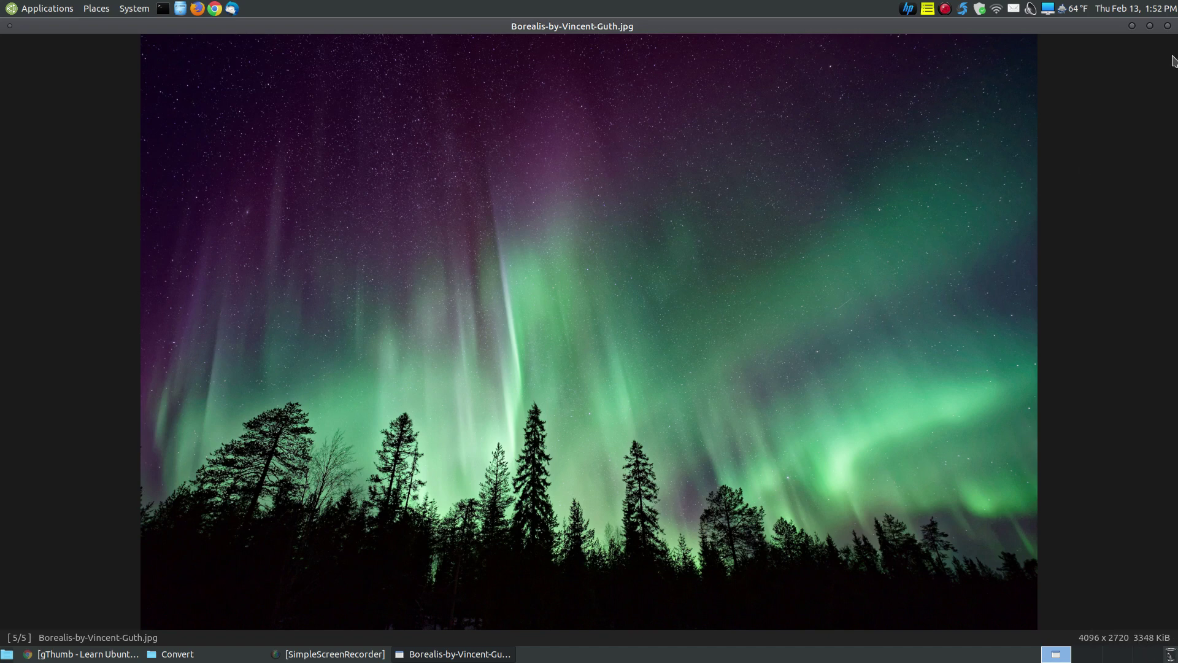
Close the qimgv preview and open the Borealis wallpaper in gThumb.
{"action": "left_click", "coordinate": [1167, 27]}
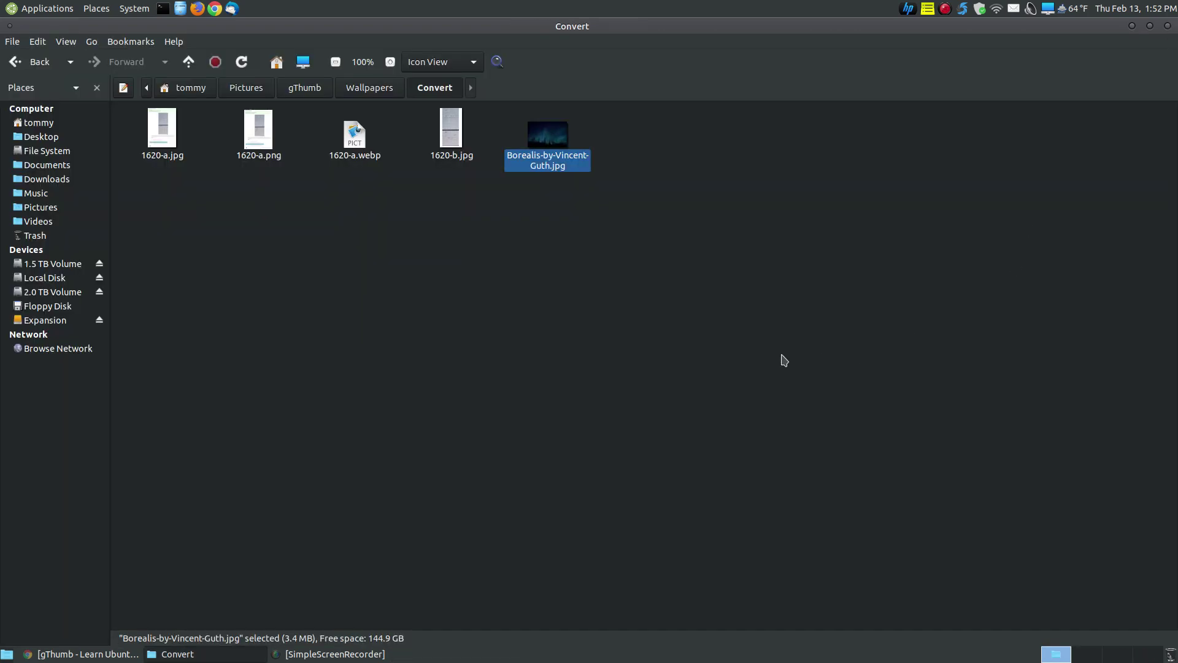
{"action": "right_click", "coordinate": [552, 149]}
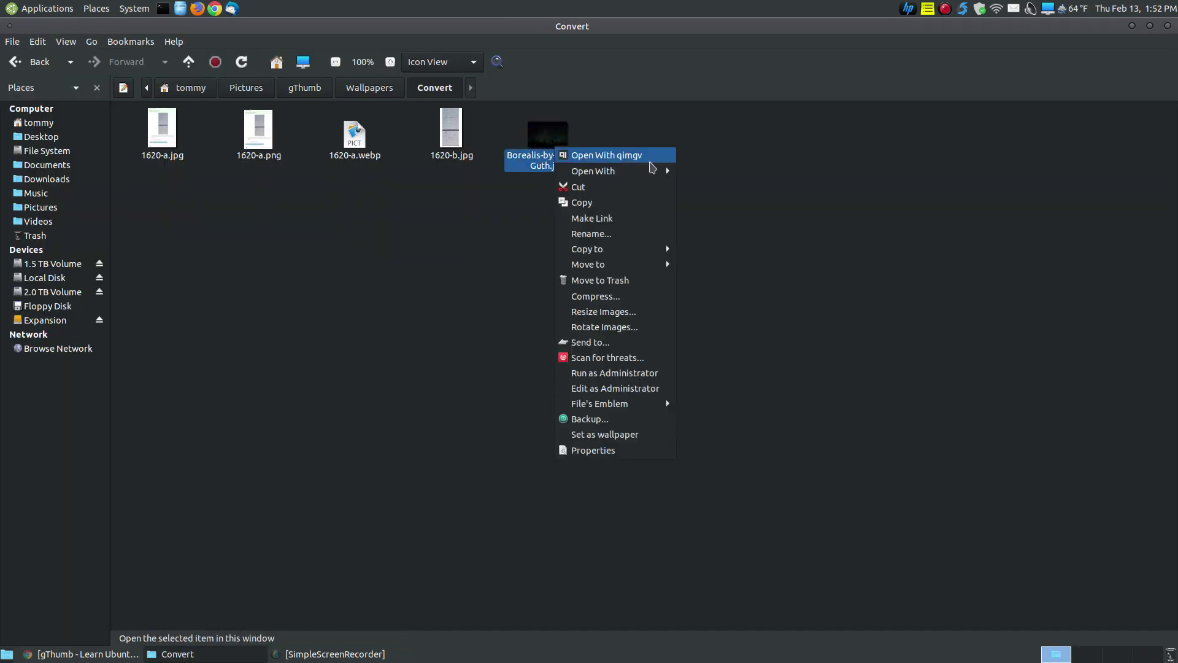
{"action": "mouse_move", "coordinate": [613, 171]}
{"action": "left_click", "coordinate": [723, 248]}
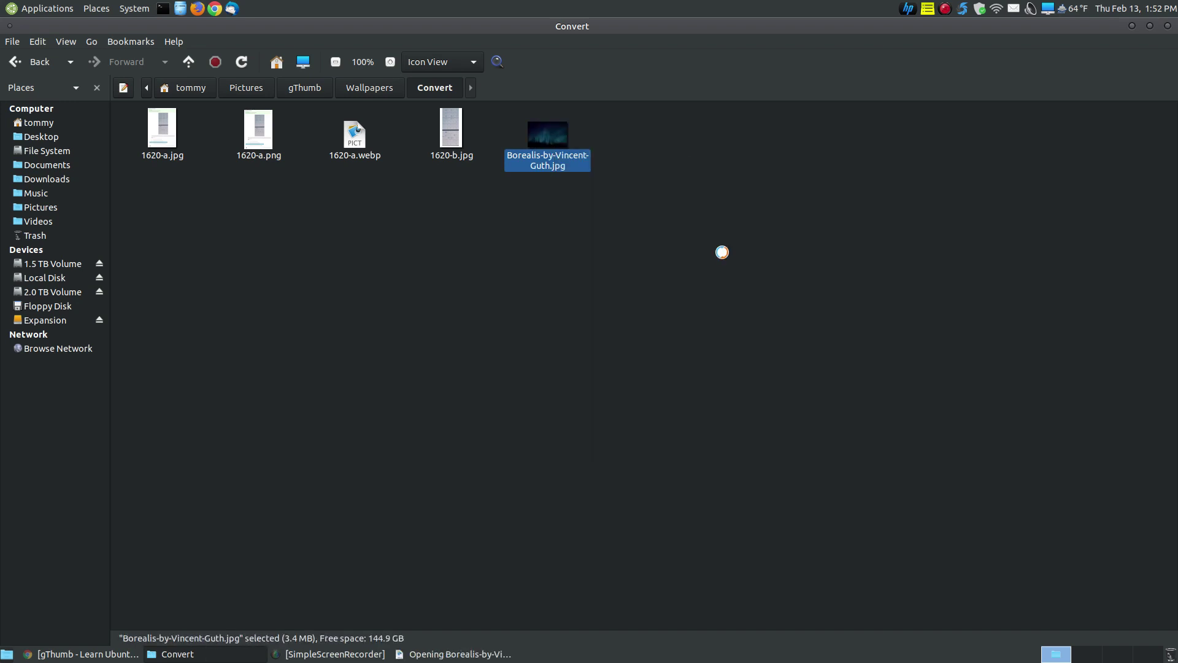
Open Resize Images for 1920 × 1080 pixels without preserving aspect ratio.
{"action": "left_click_drag", "start_coordinate": [447, 43], "coordinate": [732, 83]}
{"action": "left_click", "coordinate": [952, 108]}
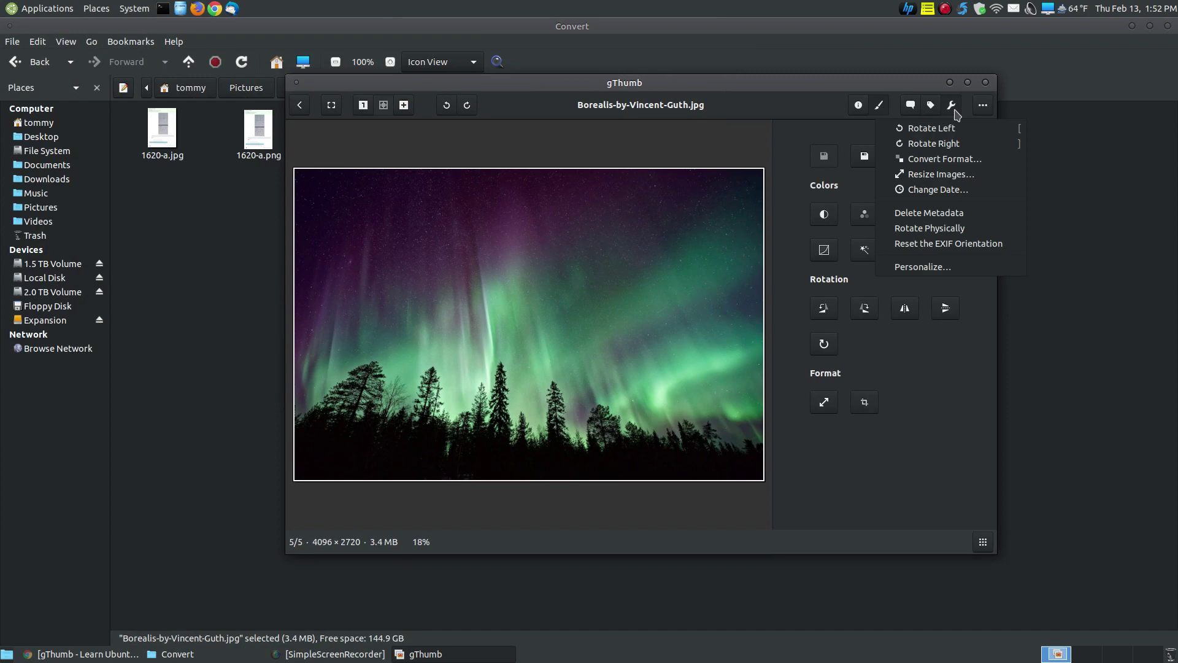
{"action": "left_click", "coordinate": [952, 178]}
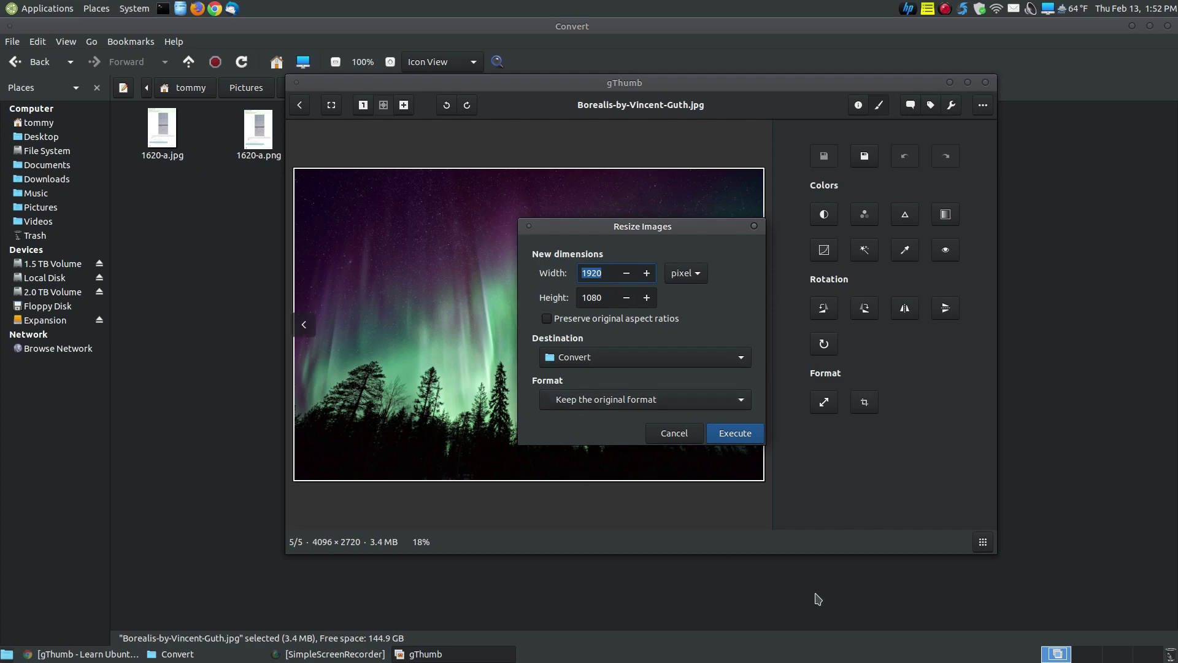
Run the 1920 × 1080 resize and overwrite the original Borealis-by-Vincent-Guth.jpg.
{"action": "left_click", "coordinate": [737, 436]}
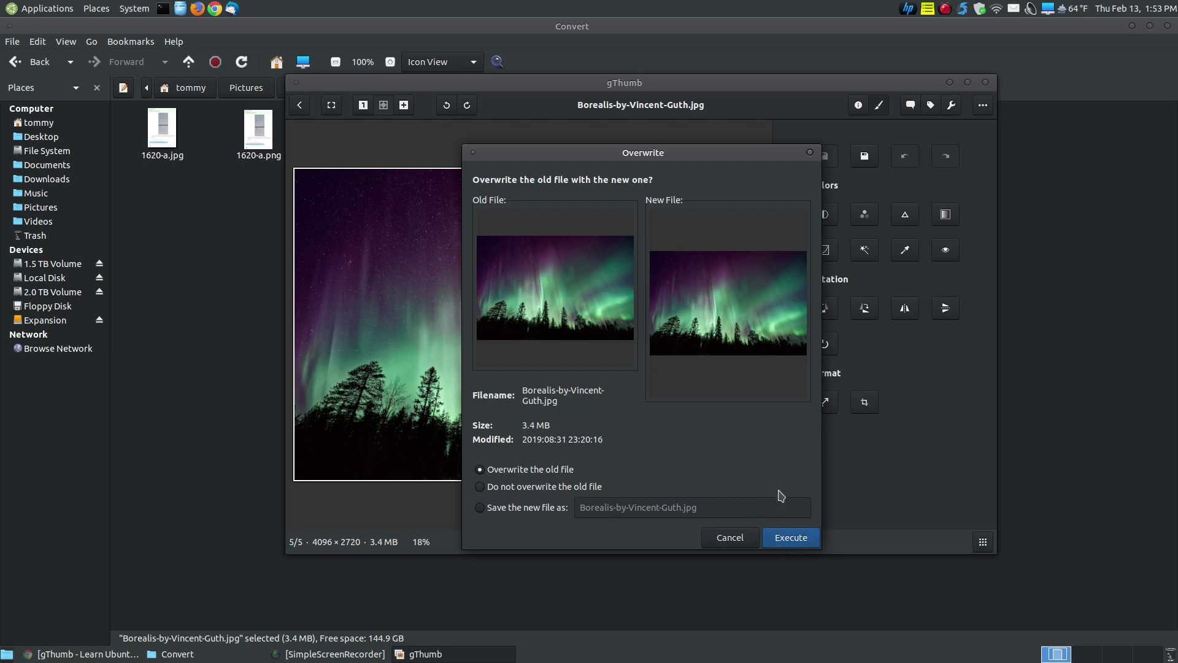
{"action": "left_click", "coordinate": [780, 538]}
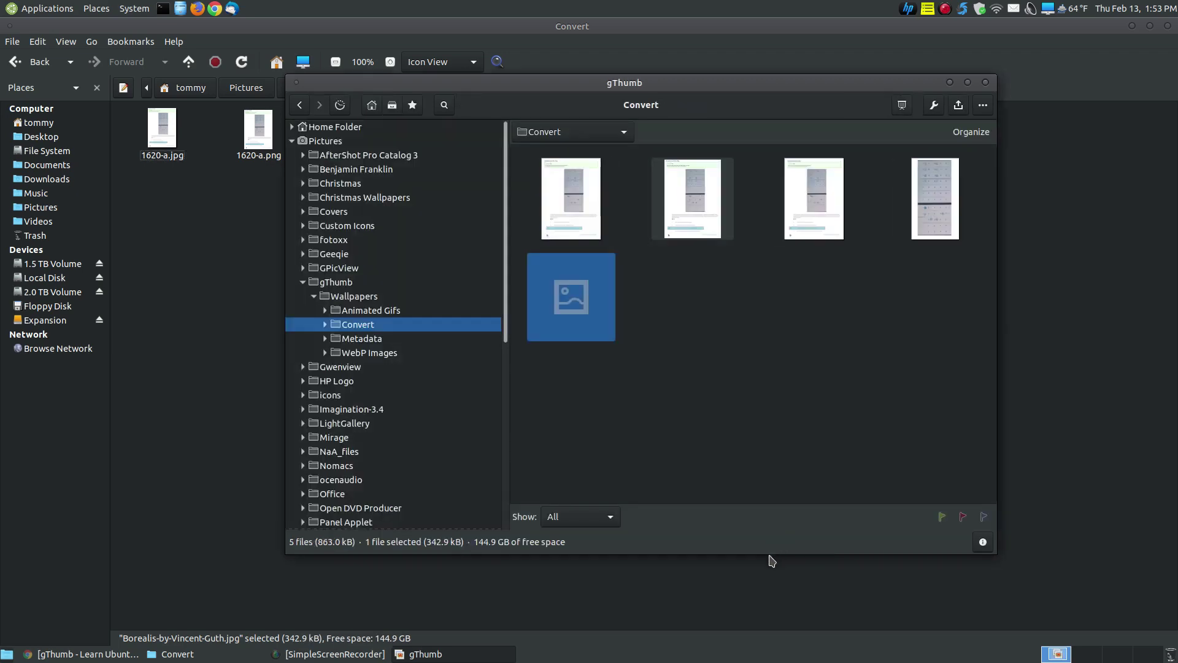
Close gThumb and view the resized Borealis image in qimgv to check 1920 × 1080.
{"action": "left_click", "coordinate": [986, 82]}
{"action": "left_click", "coordinate": [605, 289]}
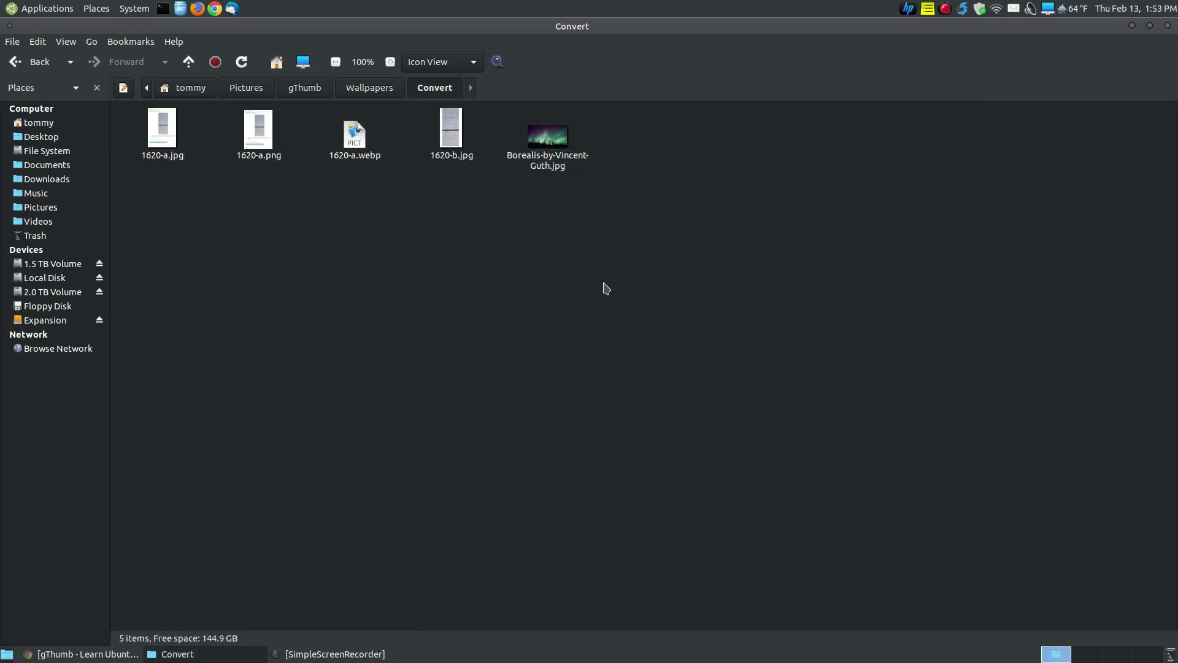
{"action": "left_click", "coordinate": [547, 149]}
{"action": "double_click", "coordinate": [544, 149]}
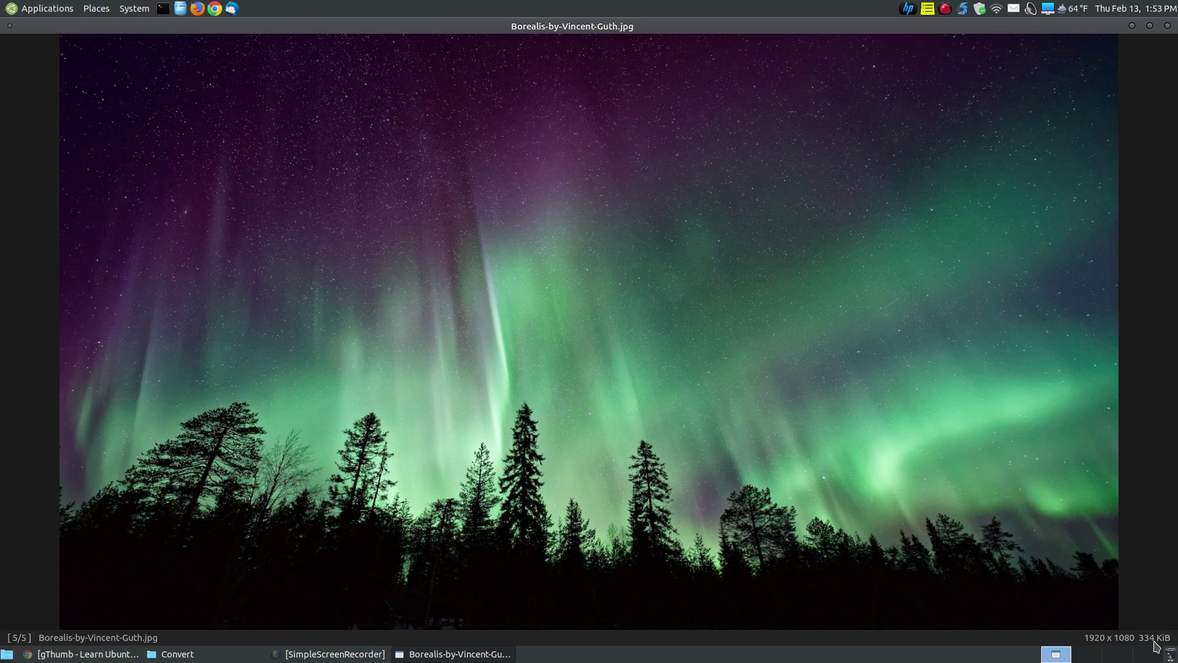
{"action": "left_click", "coordinate": [1168, 26]}
Reopen Borealis-by-Vincent-Guth.jpg in gThumb Image Viewer, confirming 342.9 kB.
{"action": "left_click", "coordinate": [802, 229]}
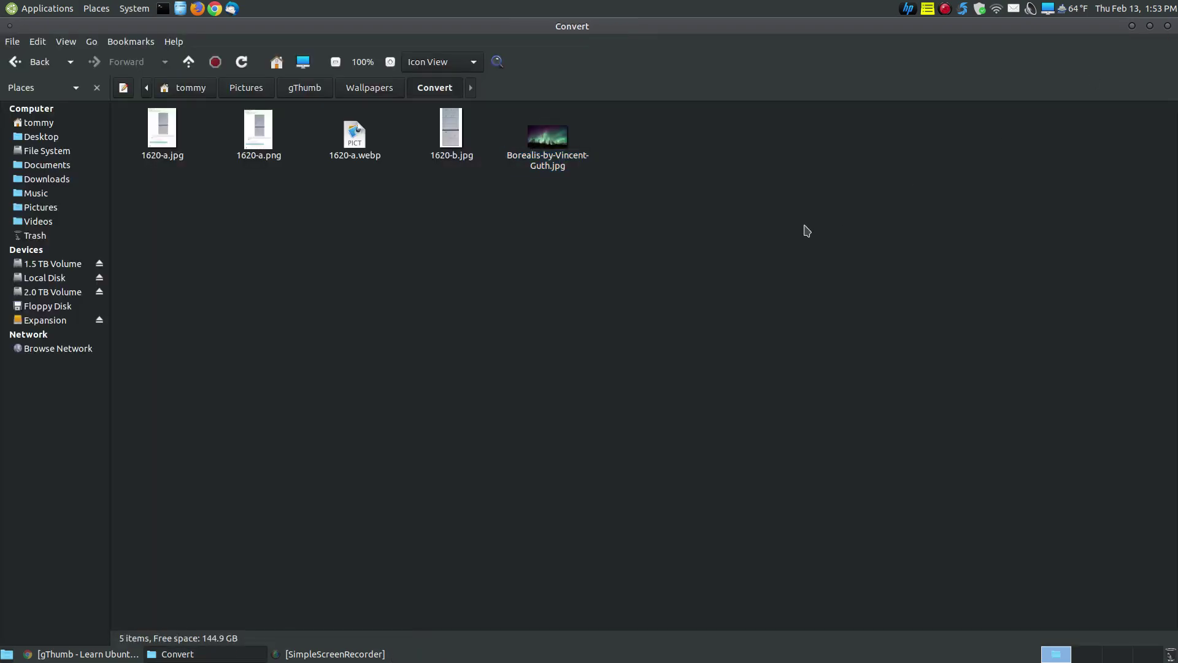
{"action": "left_click", "coordinate": [569, 160]}
{"action": "right_click", "coordinate": [569, 160]}
{"action": "mouse_move", "coordinate": [677, 180]}
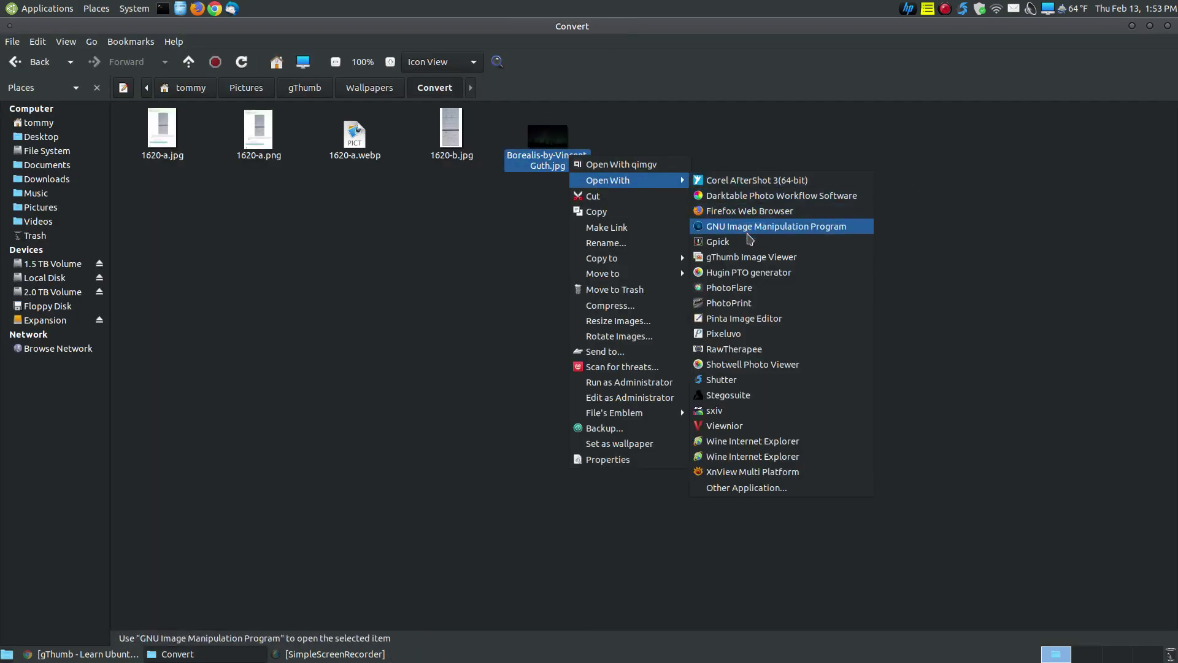
{"action": "left_click", "coordinate": [747, 256]}
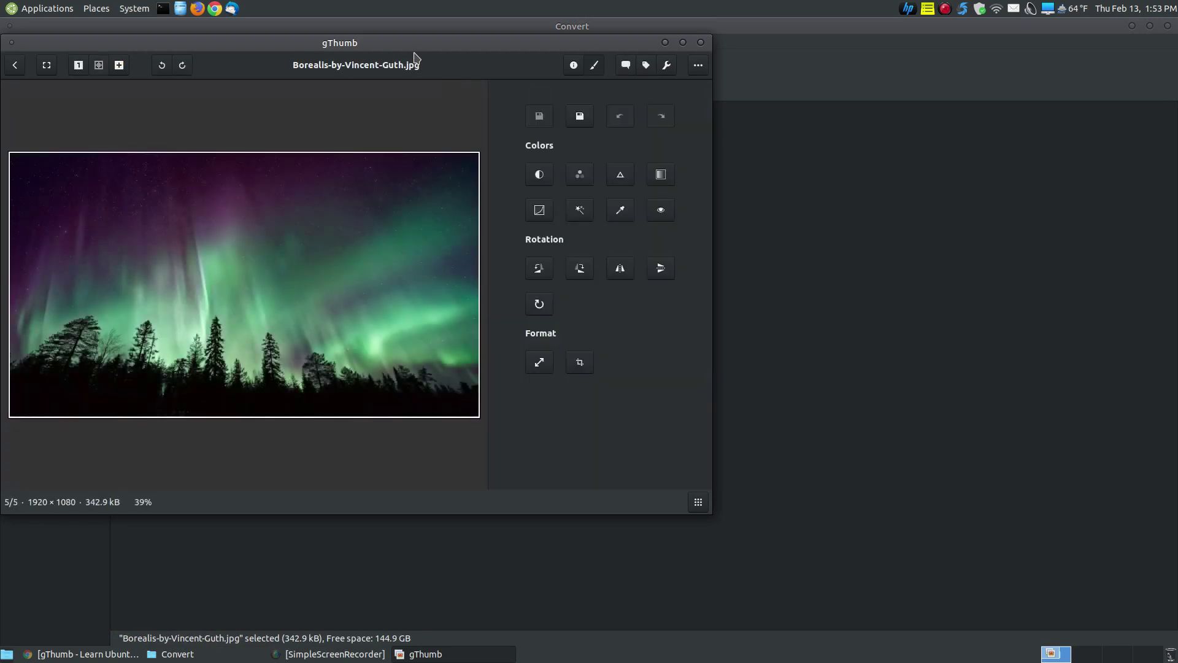
{"action": "left_click_drag", "start_coordinate": [415, 55], "coordinate": [680, 110]}
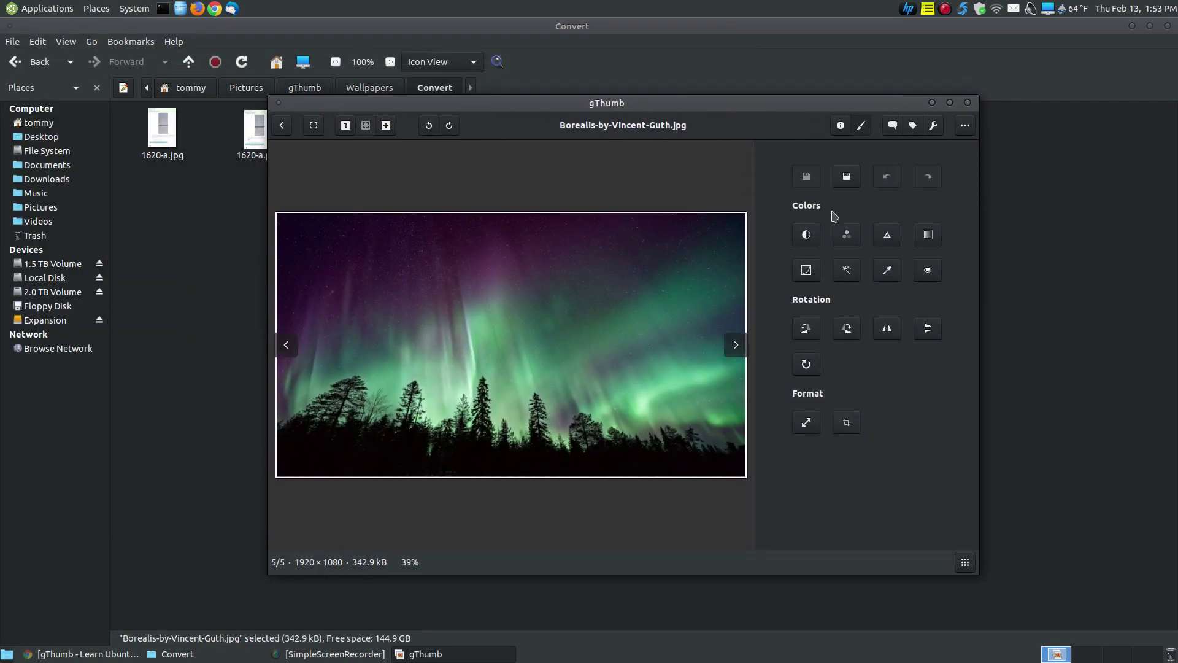
{"action": "left_click", "coordinate": [934, 126]}
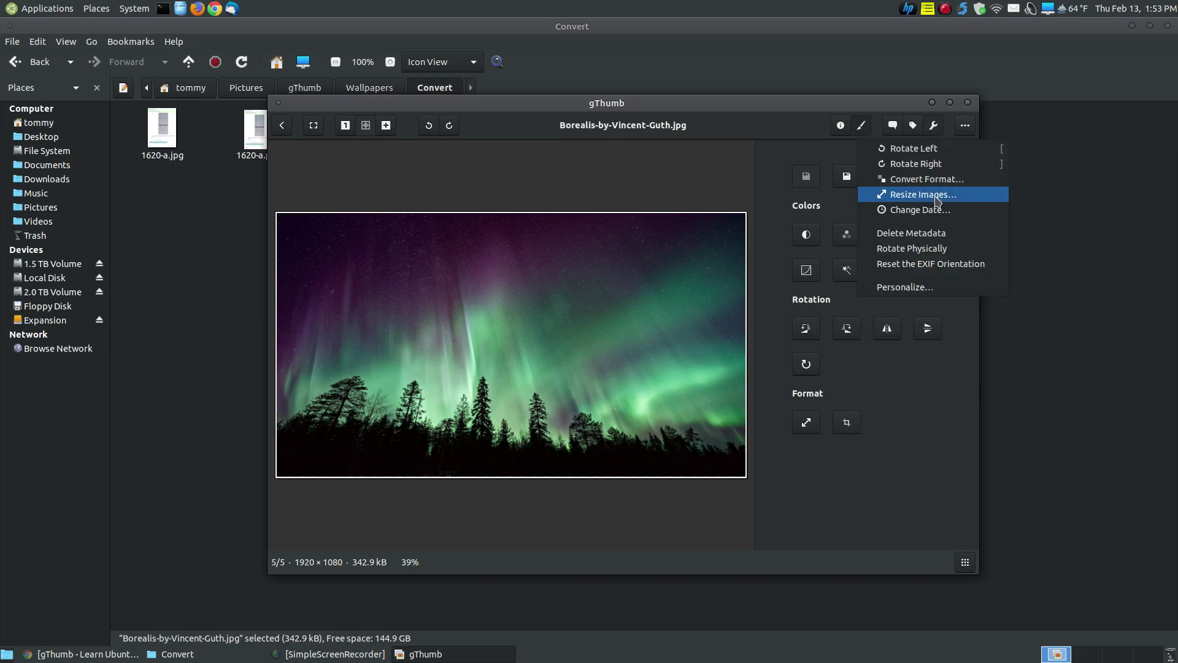
{"action": "left_click", "coordinate": [775, 100]}
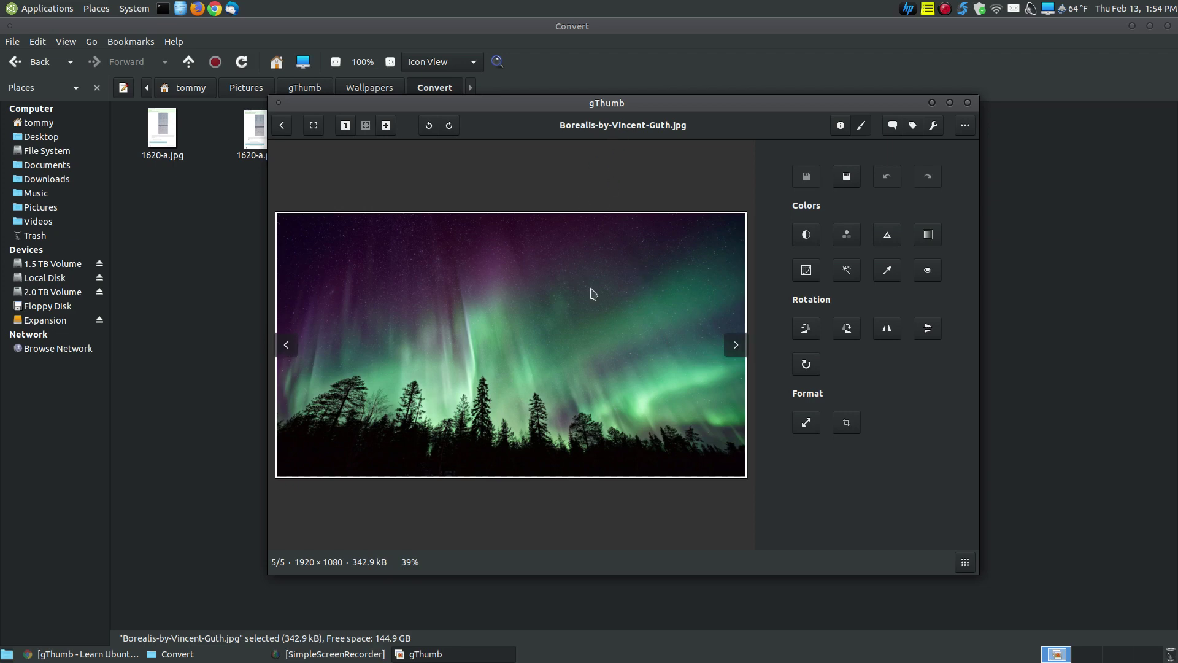
{"action": "left_click", "coordinate": [932, 130]}
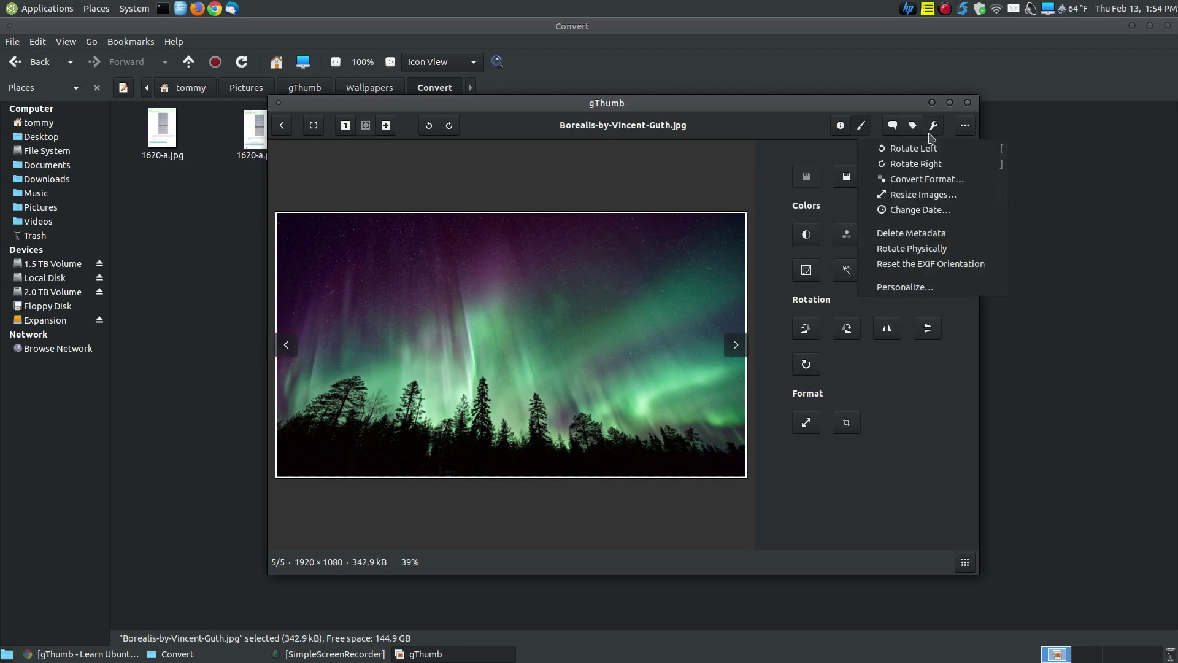
{"action": "left_click", "coordinate": [810, 118]}
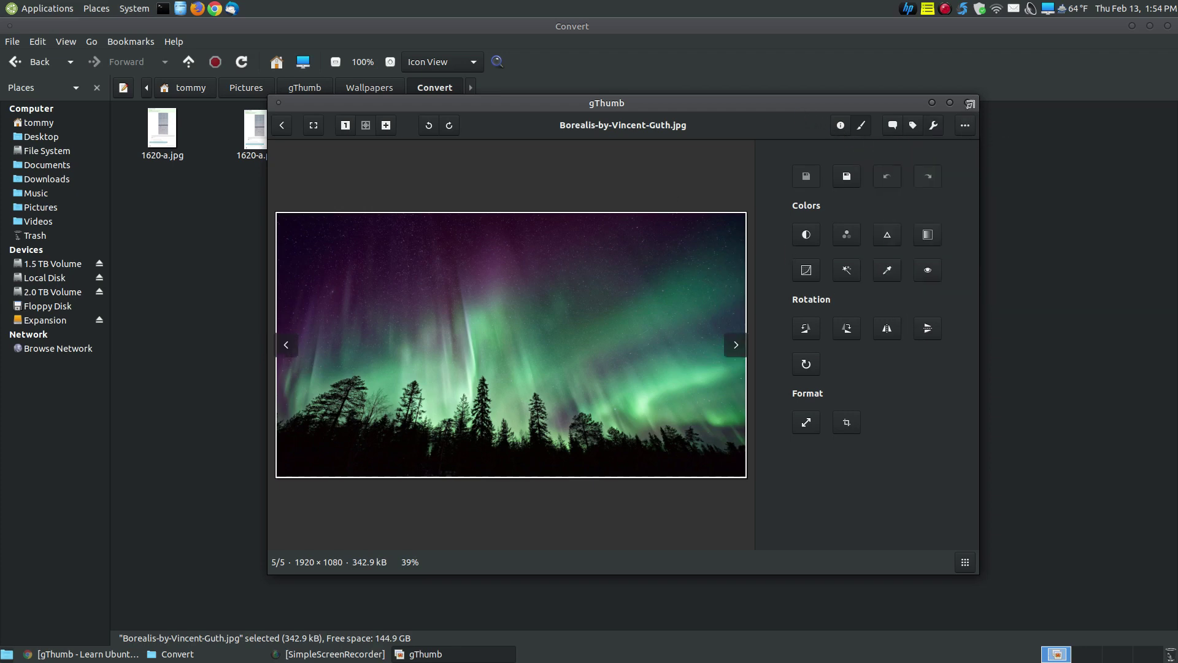
{"action": "right_click", "coordinate": [548, 301]}
{"action": "mouse_move", "coordinate": [616, 353]}
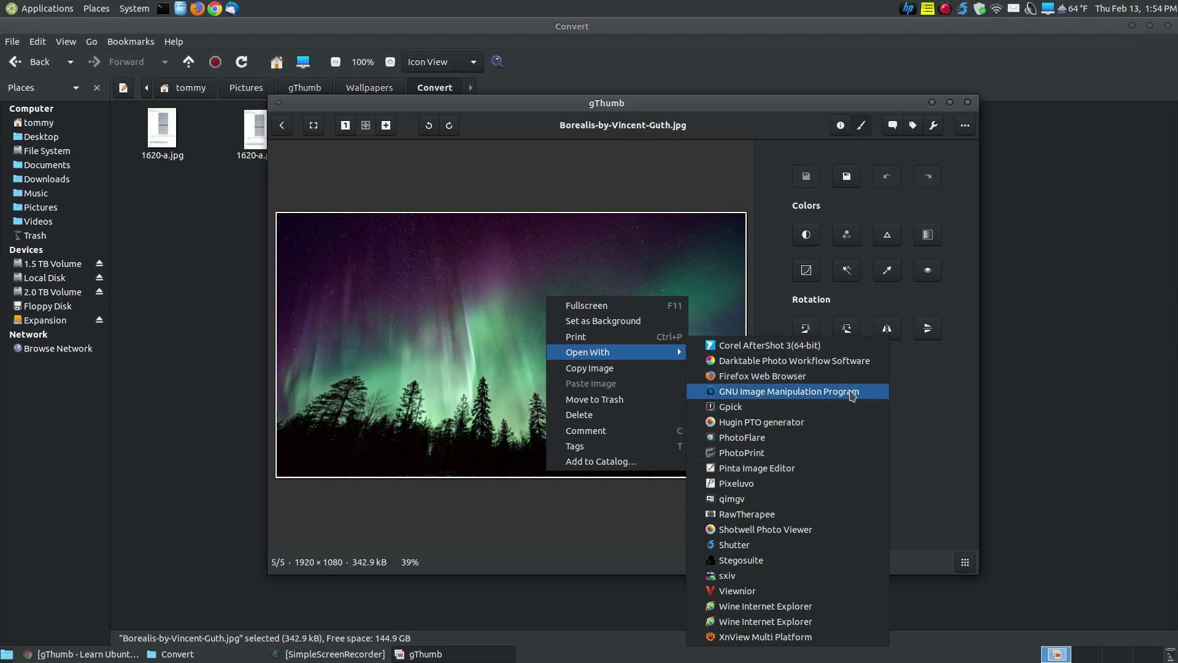
{"action": "left_click", "coordinate": [651, 123]}
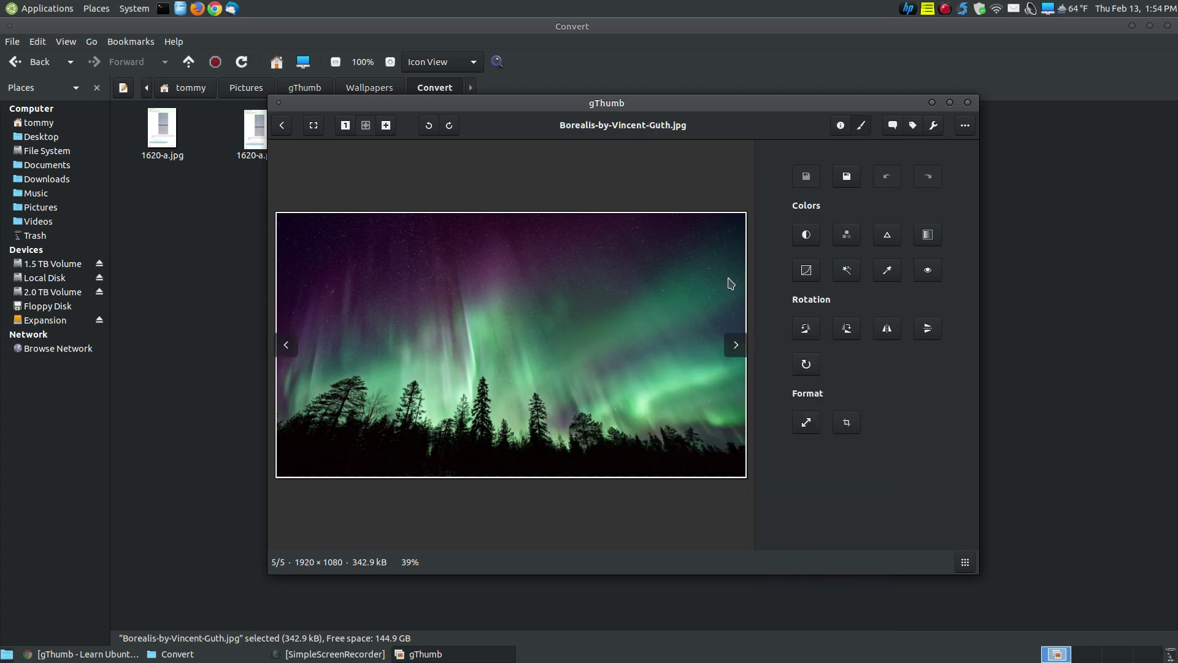
{"action": "right_click", "coordinate": [518, 285]}
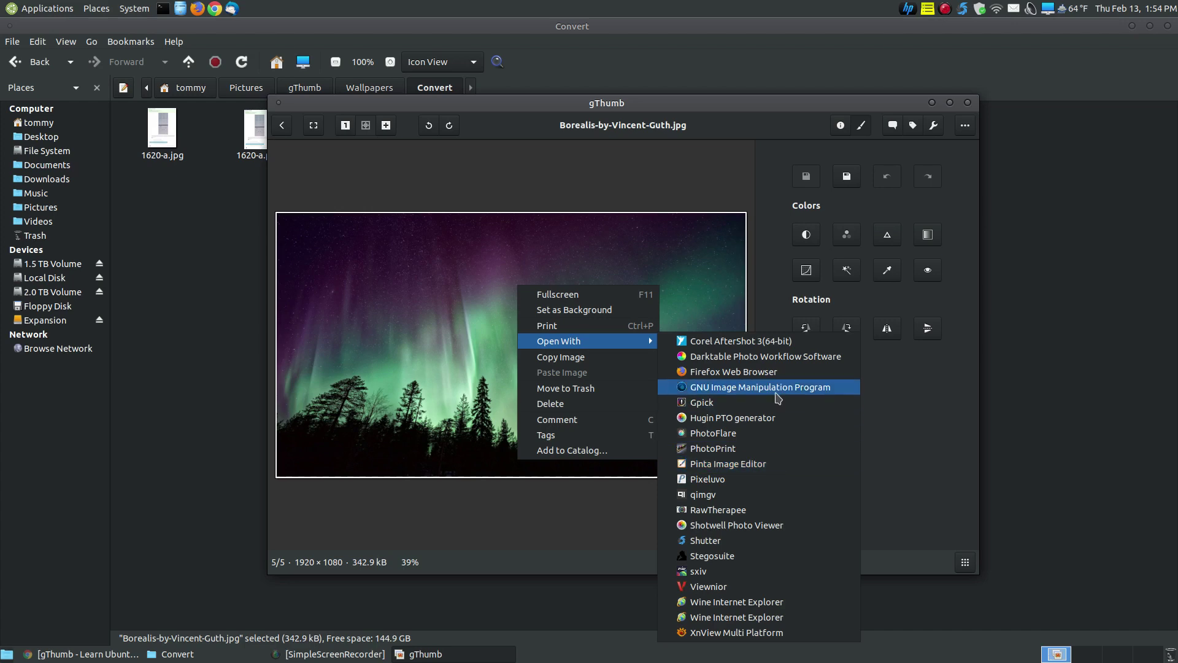
{"action": "left_click", "coordinate": [715, 132]}
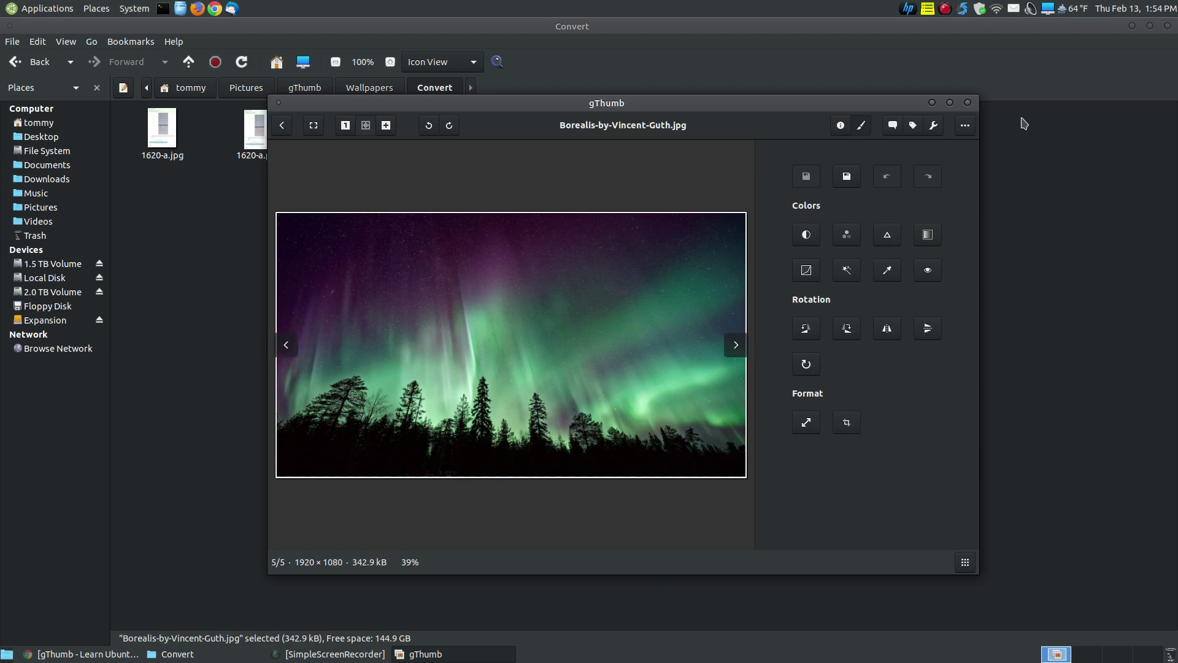
Minimise the file manager and close the gThumb window.
{"action": "left_click", "coordinate": [1133, 26]}
{"action": "left_click_drag", "start_coordinate": [845, 114], "coordinate": [806, 135]}
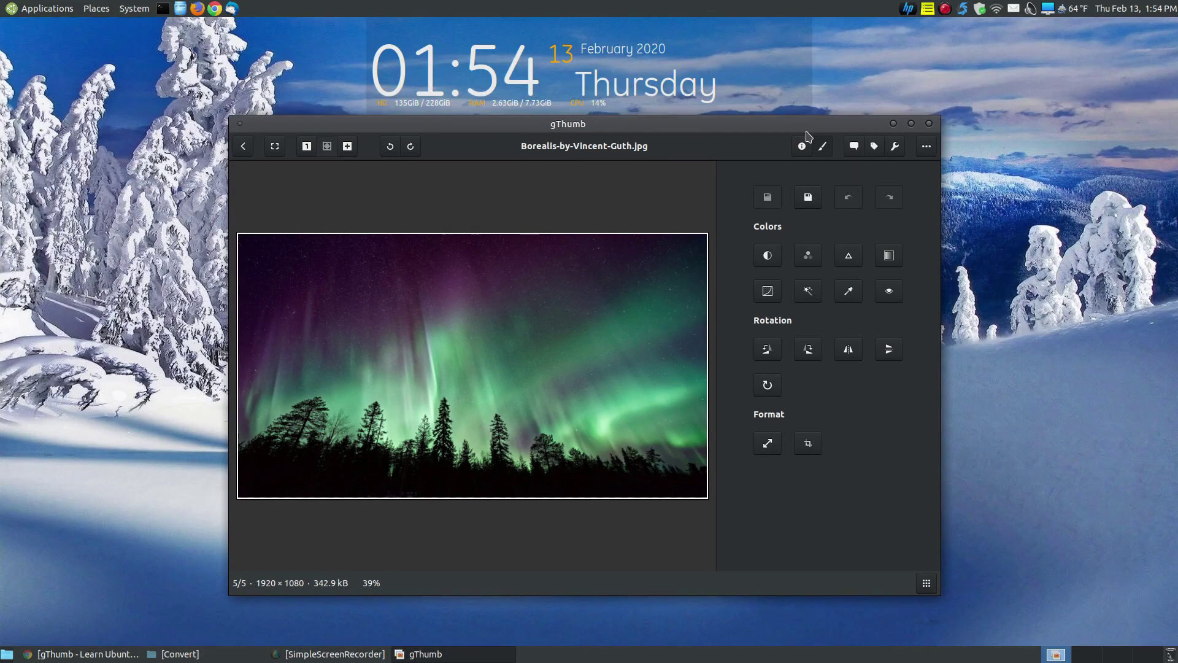
{"action": "left_click", "coordinate": [929, 126]}
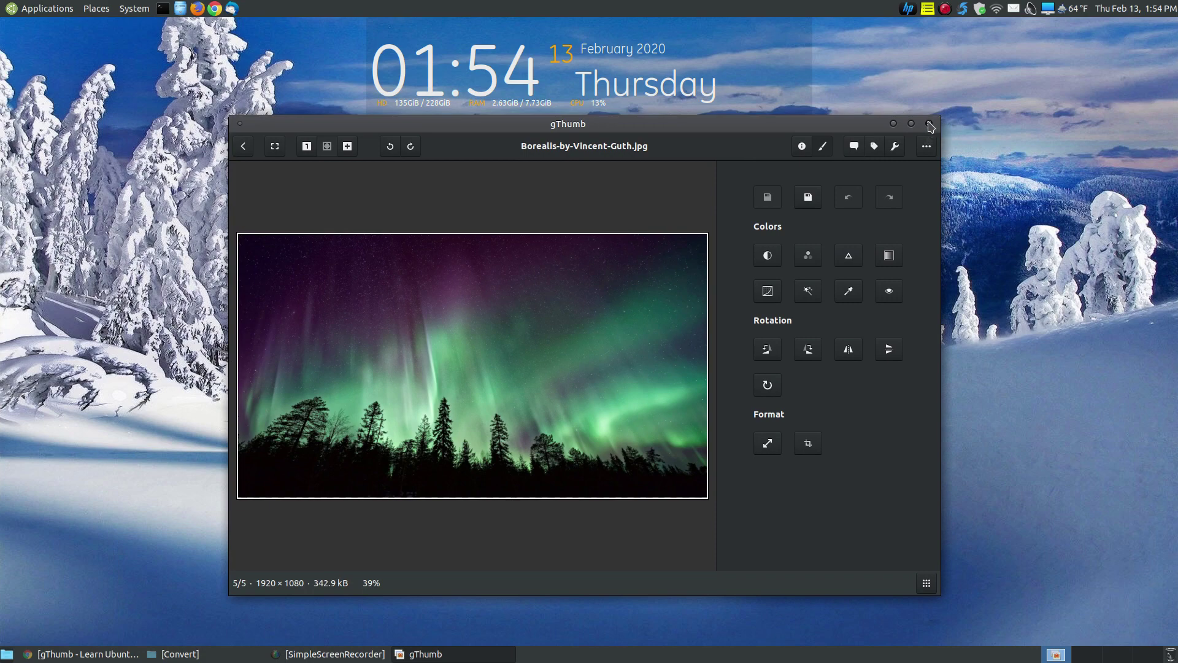
Restore the Convert folder, dismiss the Borealis context menu, then minimise the folder.
{"action": "left_click", "coordinate": [242, 657]}
{"action": "right_click", "coordinate": [542, 165]}
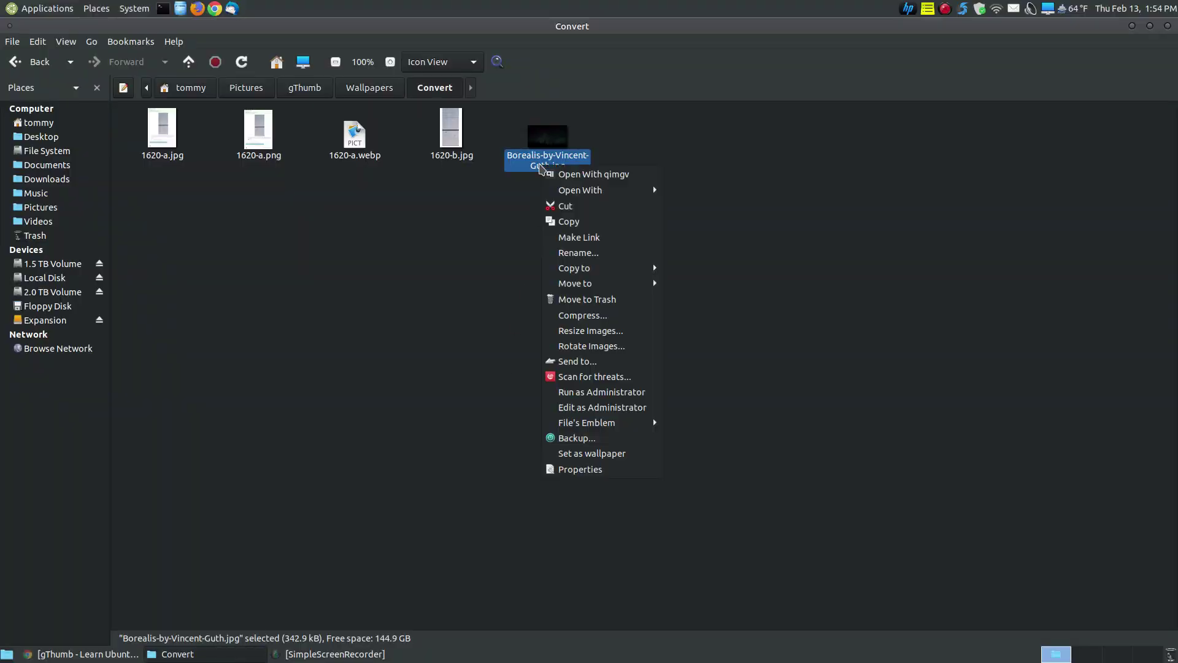
{"action": "mouse_move", "coordinate": [589, 190]}
{"action": "left_click", "coordinate": [379, 299]}
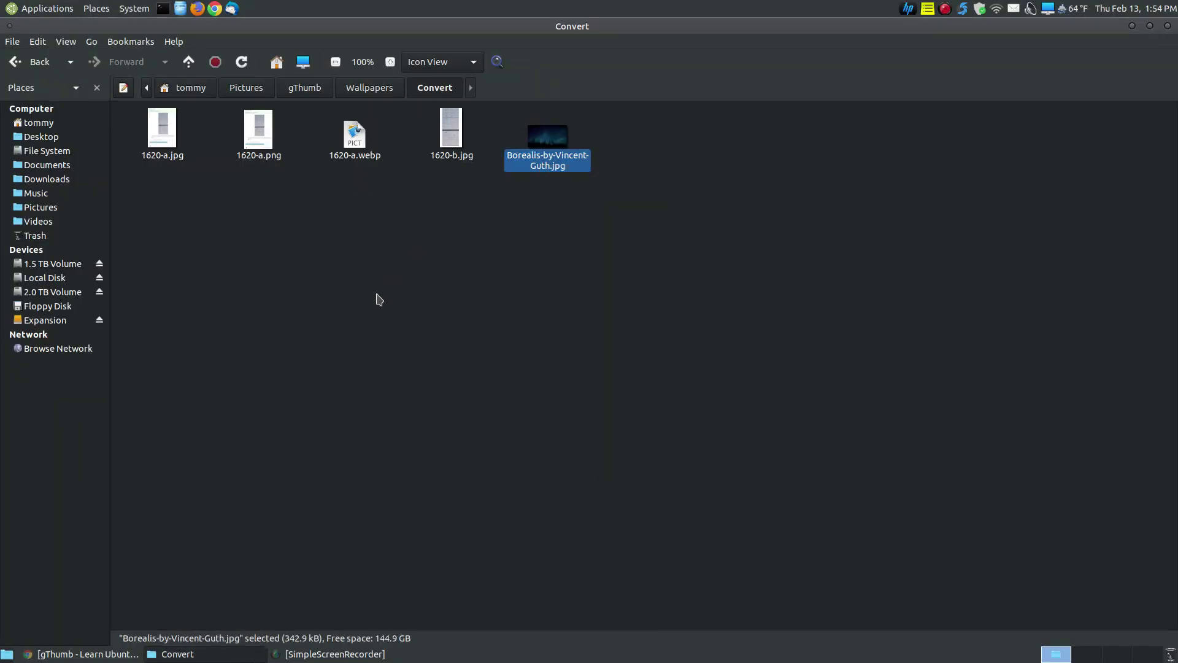
{"action": "left_click", "coordinate": [1132, 26]}
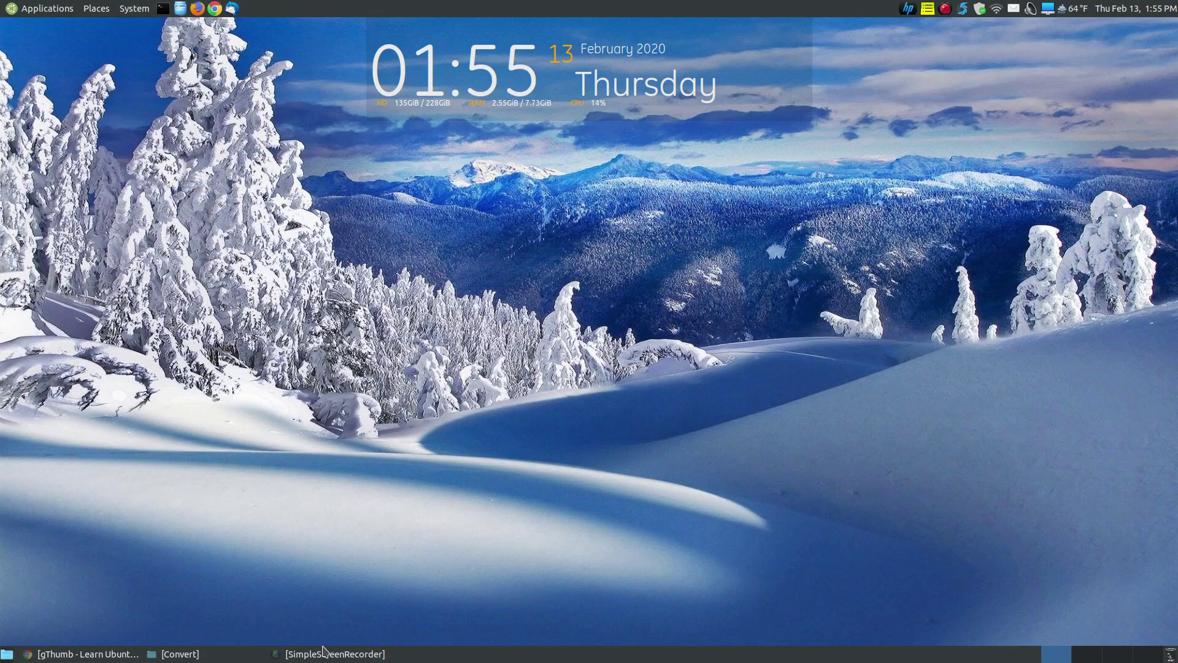